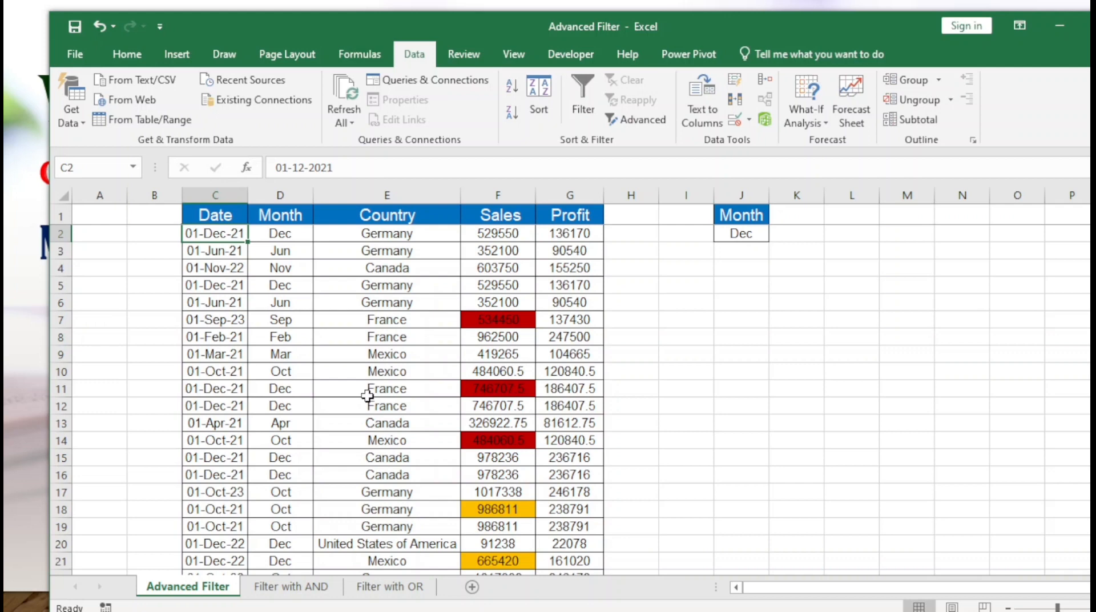
- Turn on filtering for the data table's header row and view the date filter options of the Date column
left_click(208, 211)
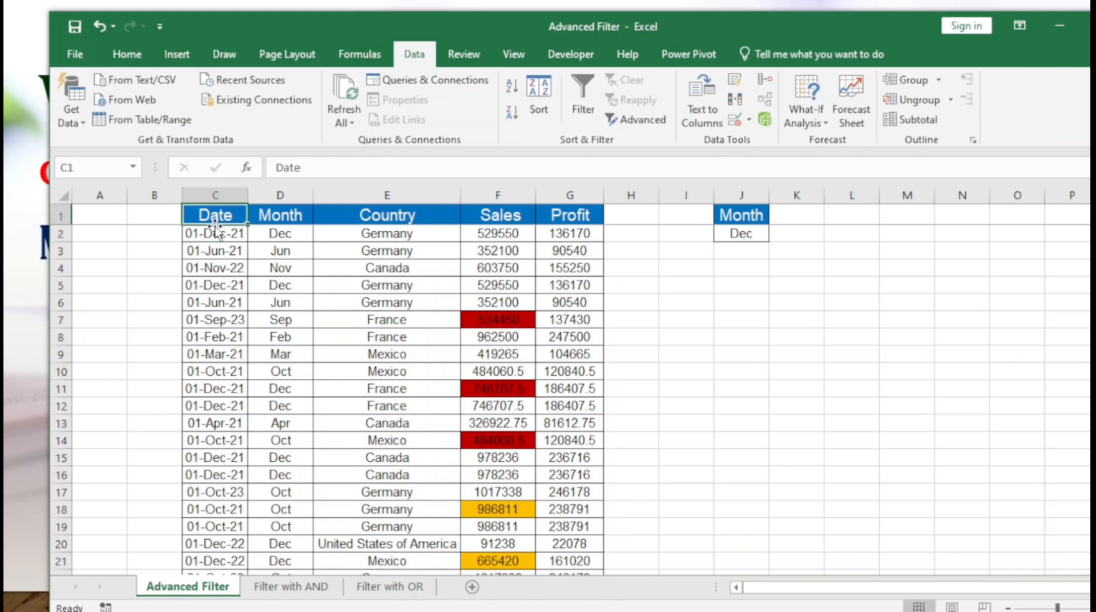
left_click(580, 94)
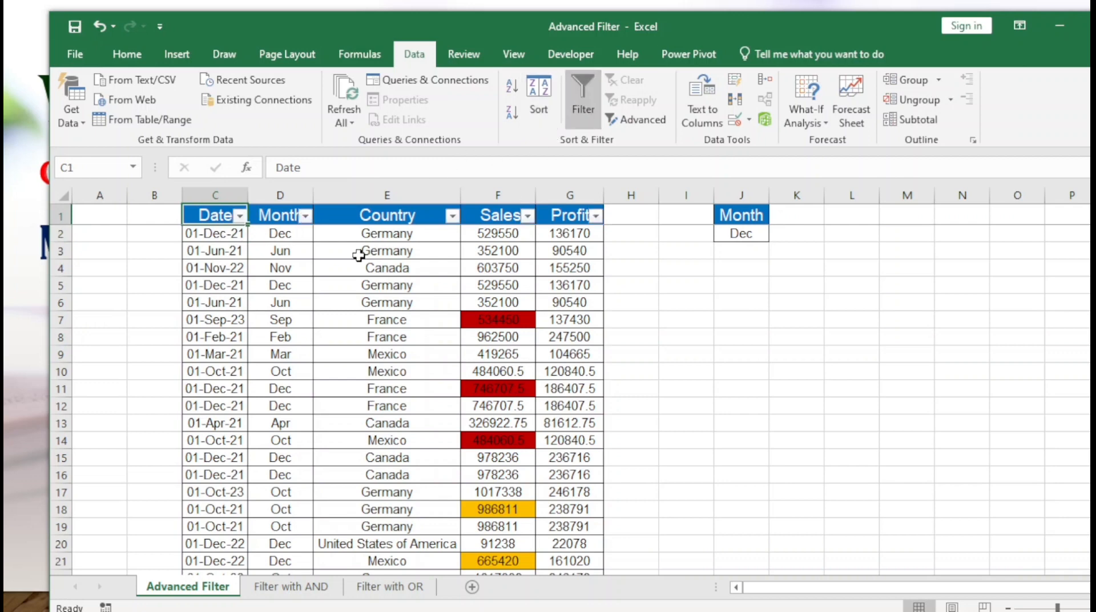
left_click(240, 216)
mouse_move(96, 339)
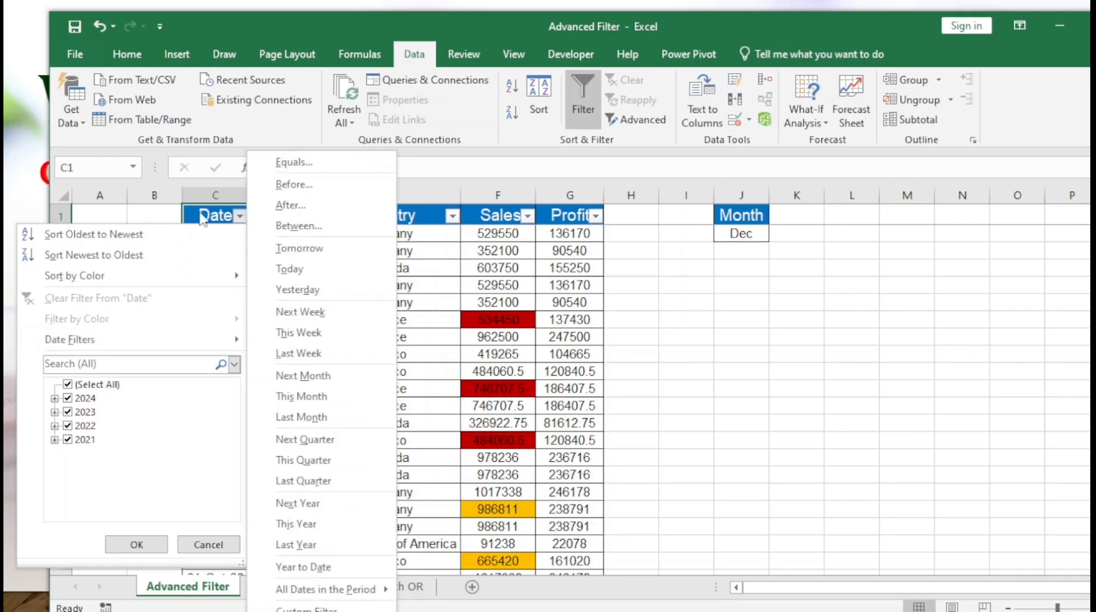
key("Escape")
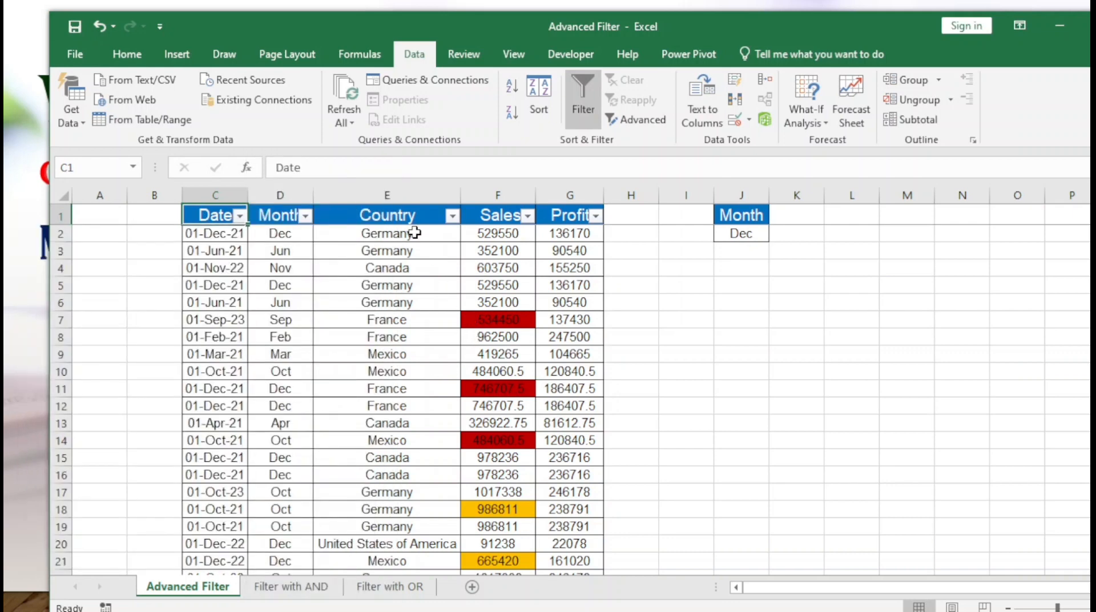
- Review the text filter options of the Country column and the number filter options of the Sales column
left_click(411, 231)
left_click(404, 209)
left_click(452, 216)
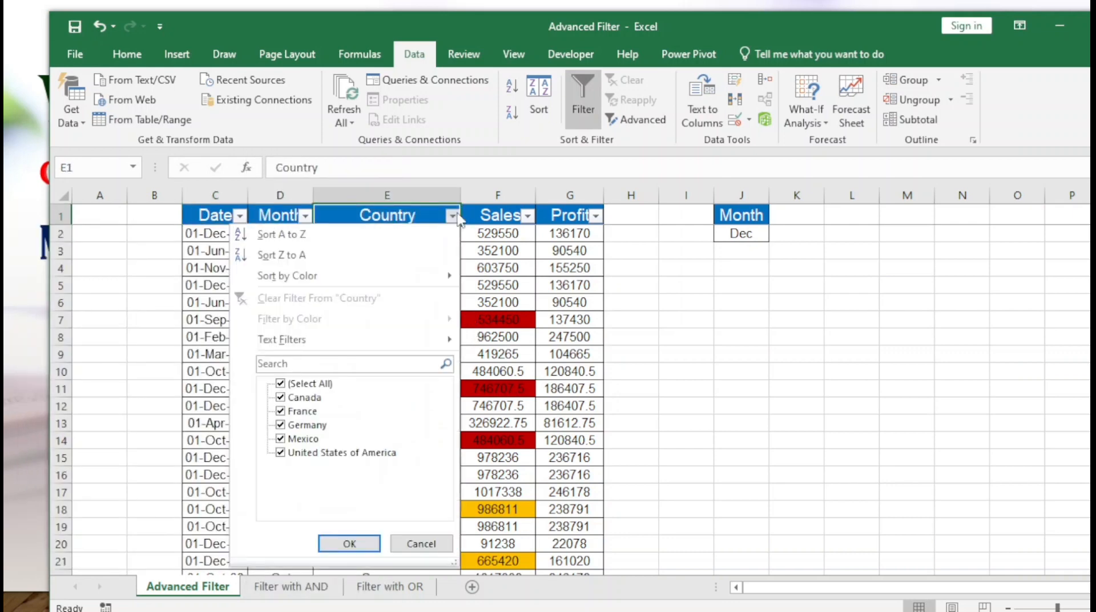
mouse_move(296, 347)
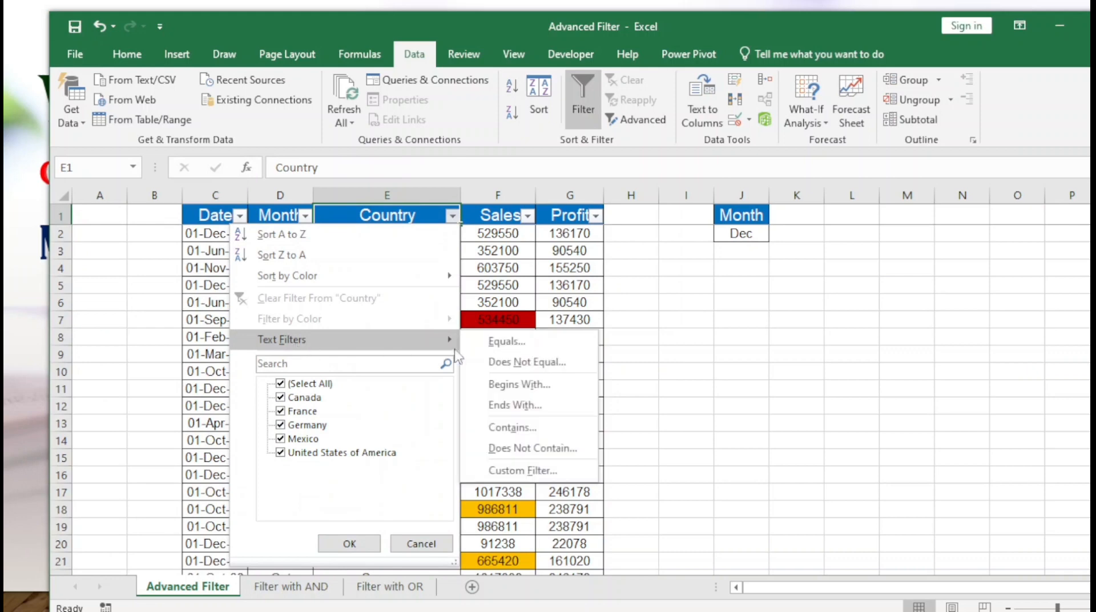
key("Escape")
left_click(496, 216)
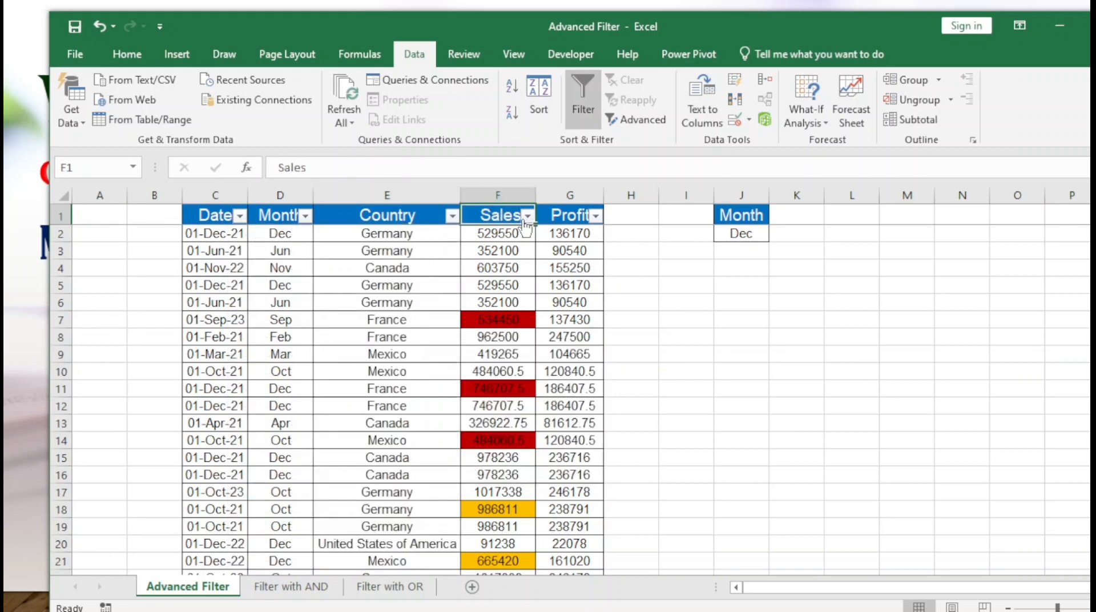
left_click(526, 216)
mouse_move(457, 344)
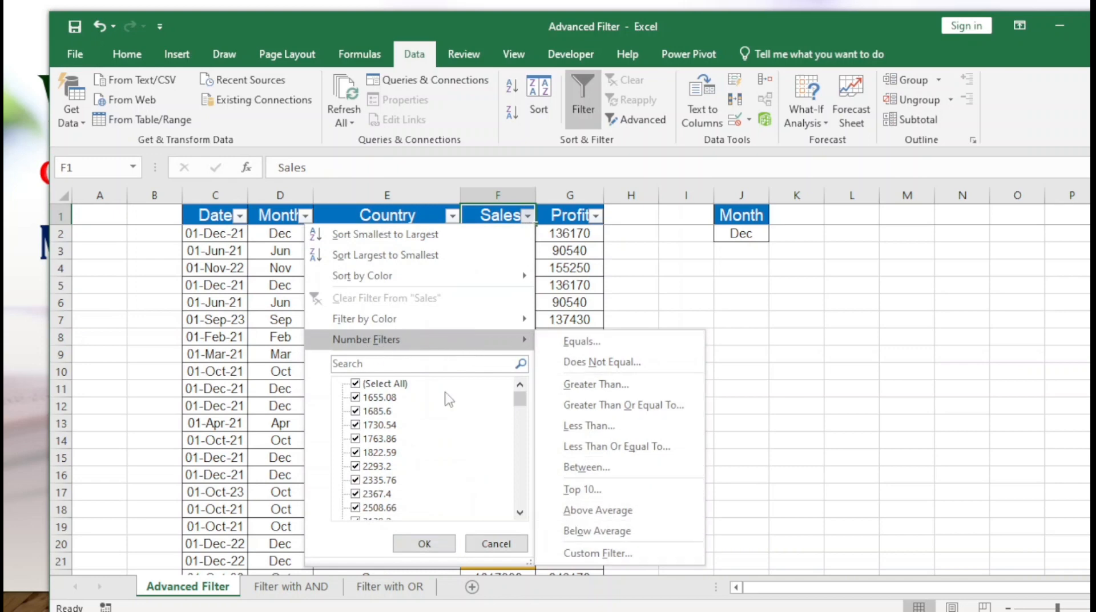
key("Escape")
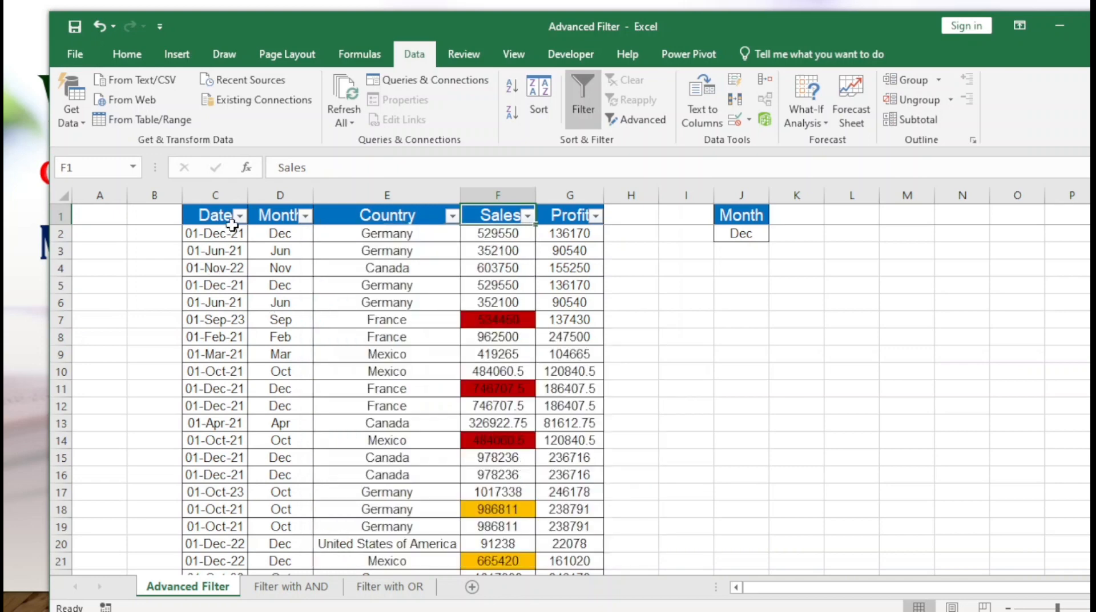
- Filter the Date column to This Month and clear that date filter again
left_click(362, 216)
left_click(500, 217)
left_click(222, 219)
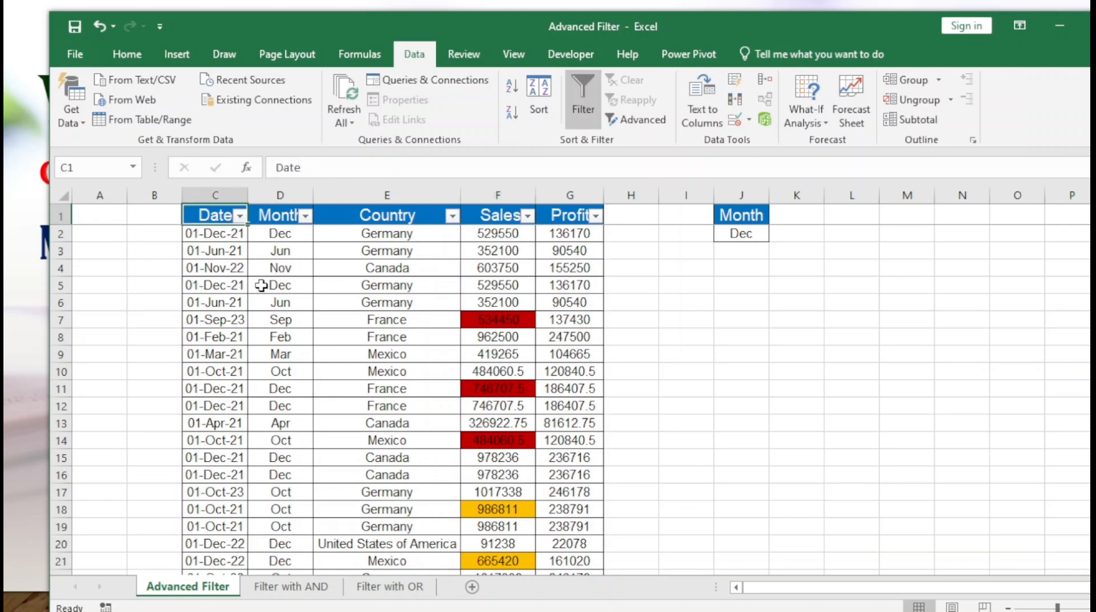
left_click(239, 216)
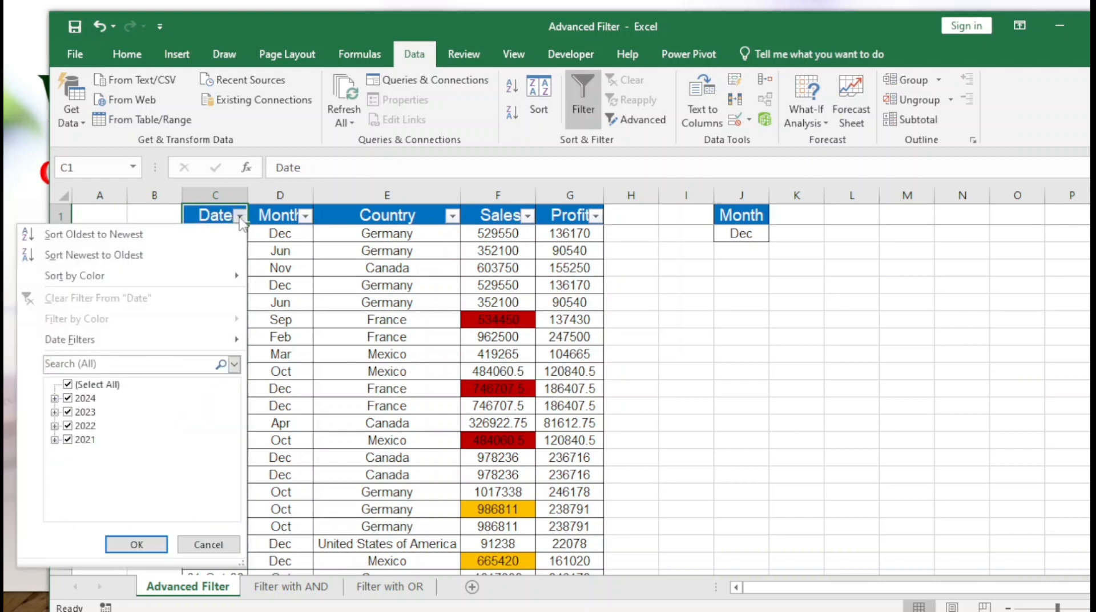
mouse_move(94, 342)
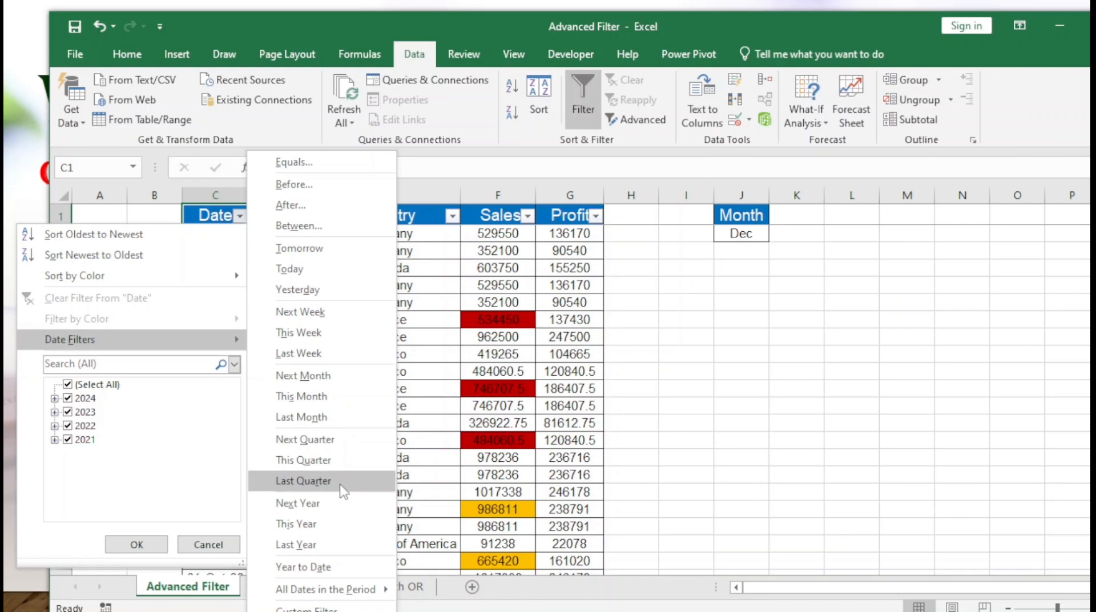
left_click(311, 400)
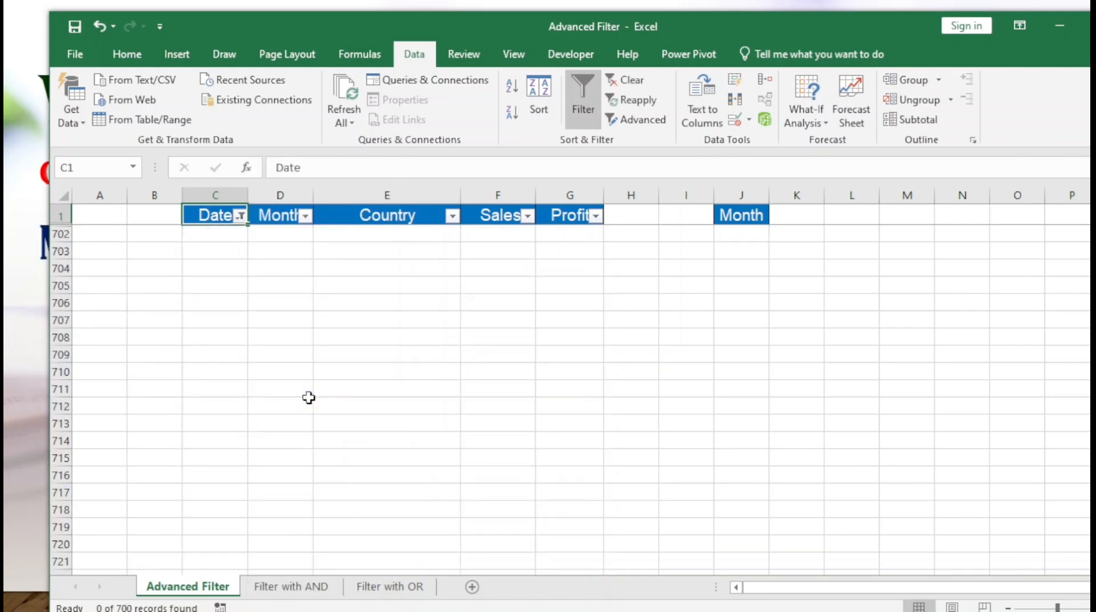
left_click(239, 216)
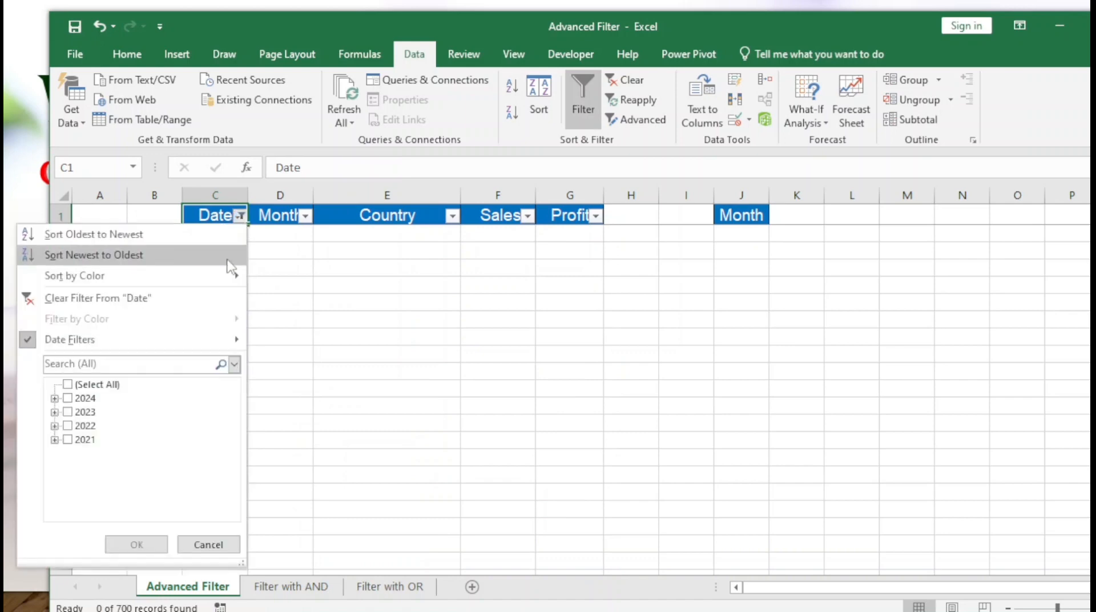
left_click(86, 299)
- Filter the Date column to Last Year and replace that condition with Last Quarter
left_click(239, 217)
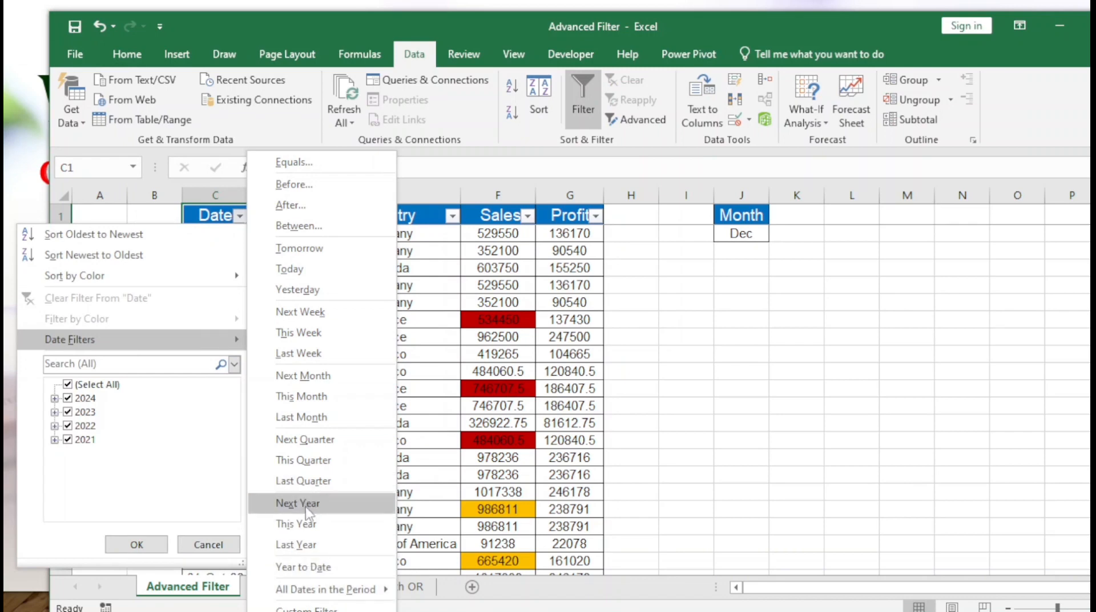
left_click(299, 550)
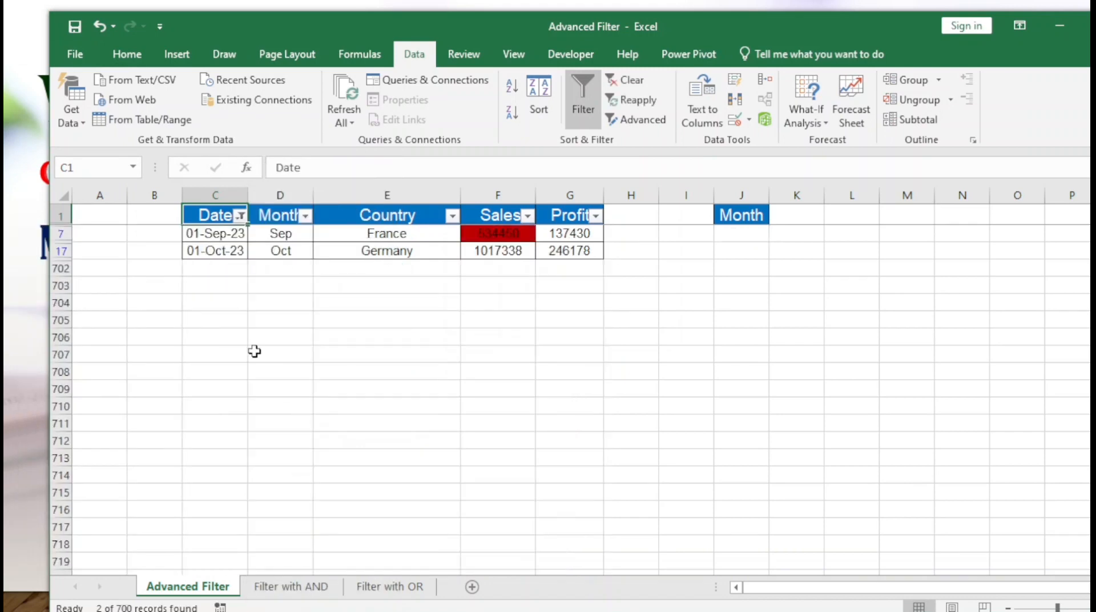
left_click(240, 215)
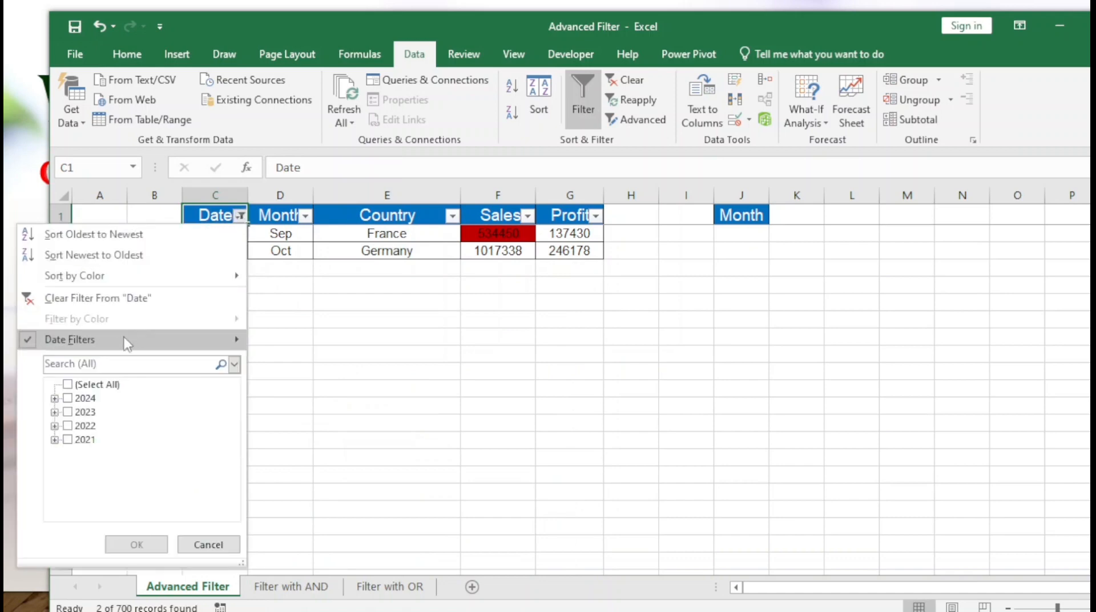
mouse_move(177, 339)
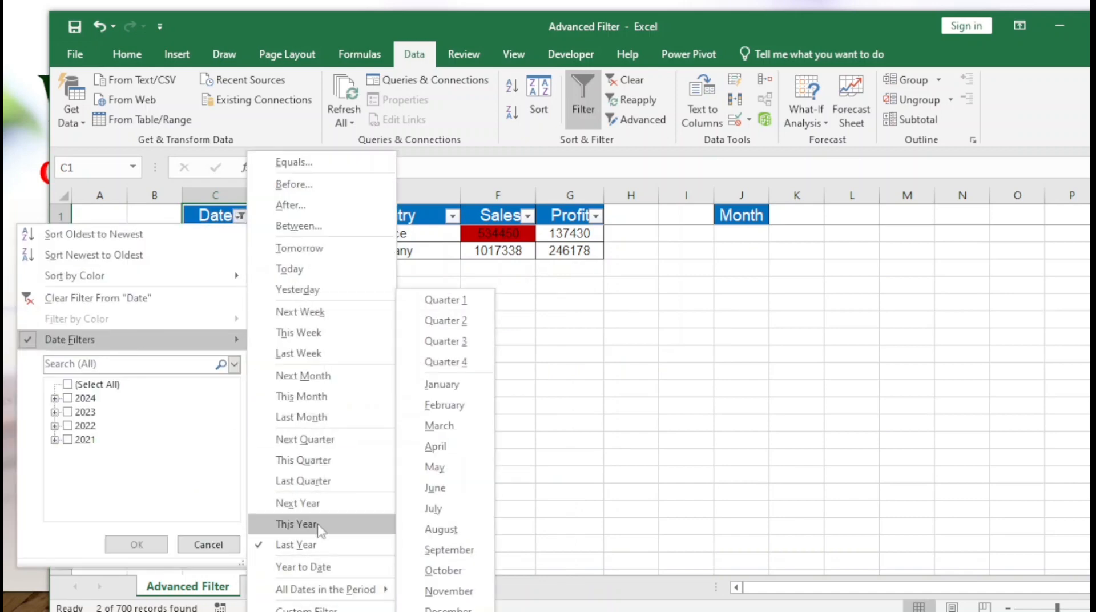
left_click(315, 481)
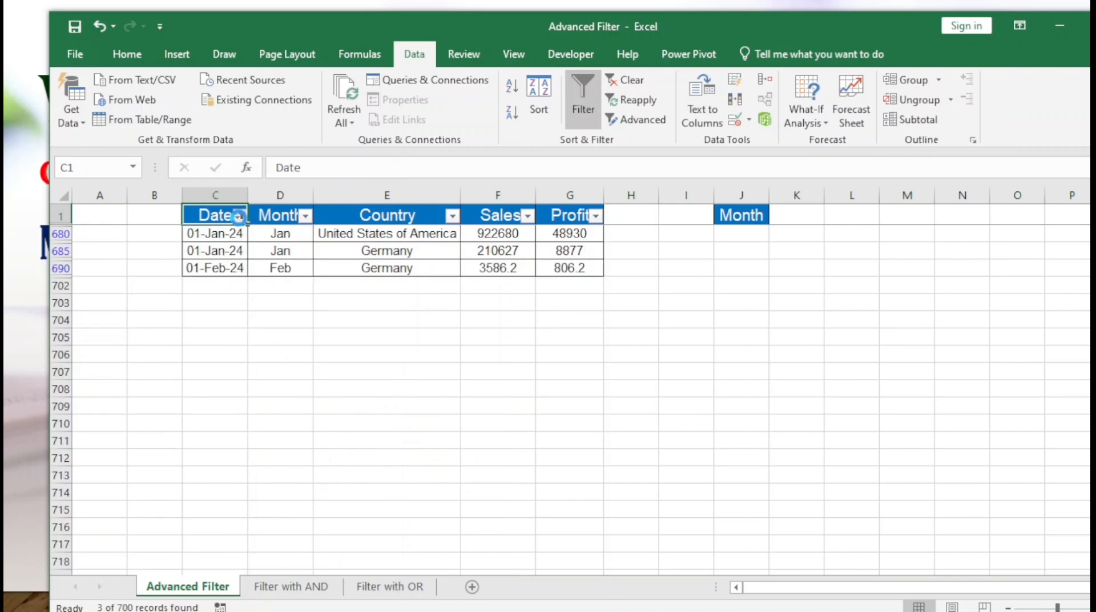
- Change the Date column's filter to Last Month and clear it to restore all rows
left_click(240, 215)
mouse_move(94, 337)
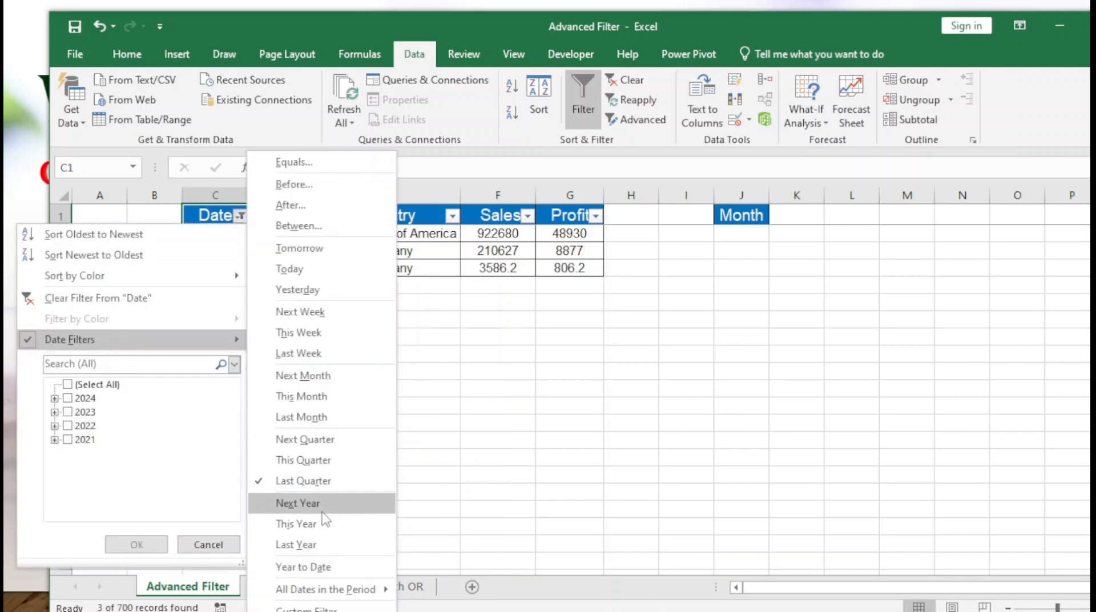
left_click(330, 419)
left_click(240, 216)
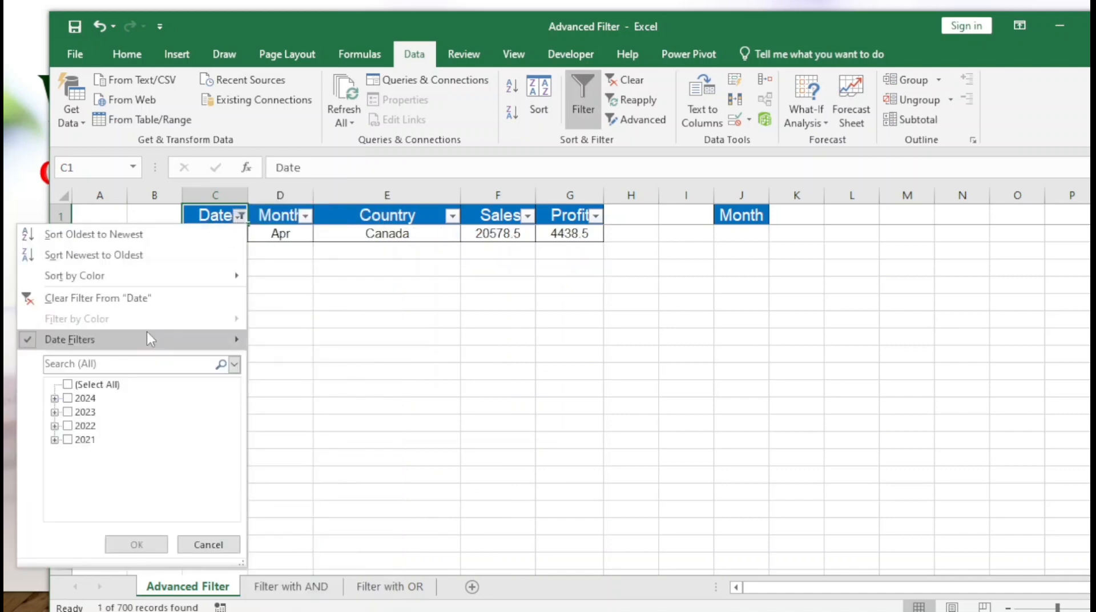
left_click(117, 297)
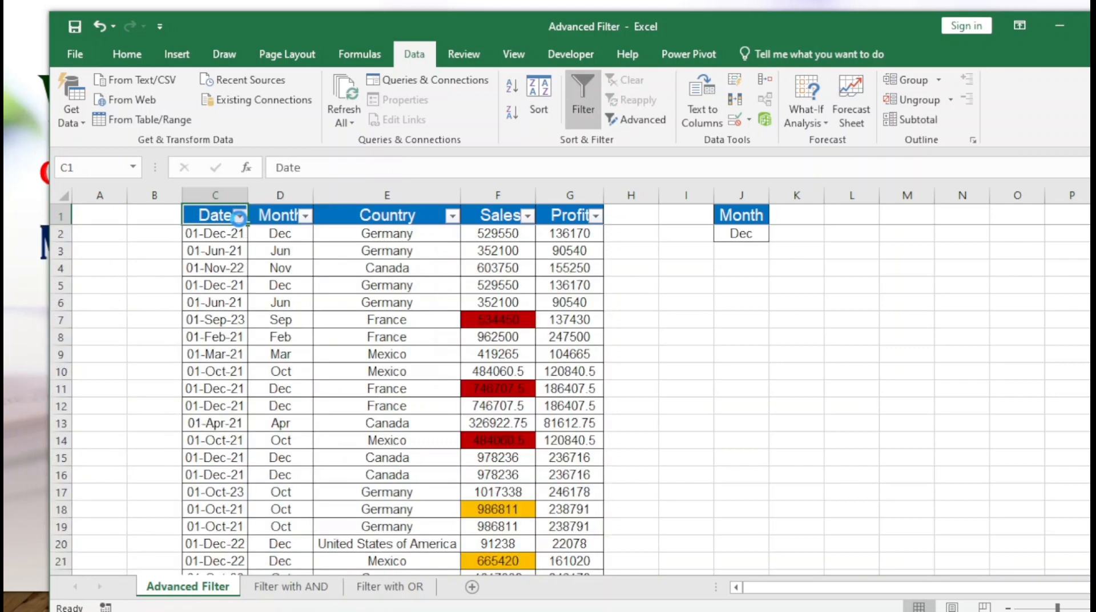
- Look through the Date column's date filters, including the quarters and months under All Dates in the Period
left_click(239, 215)
mouse_move(137, 339)
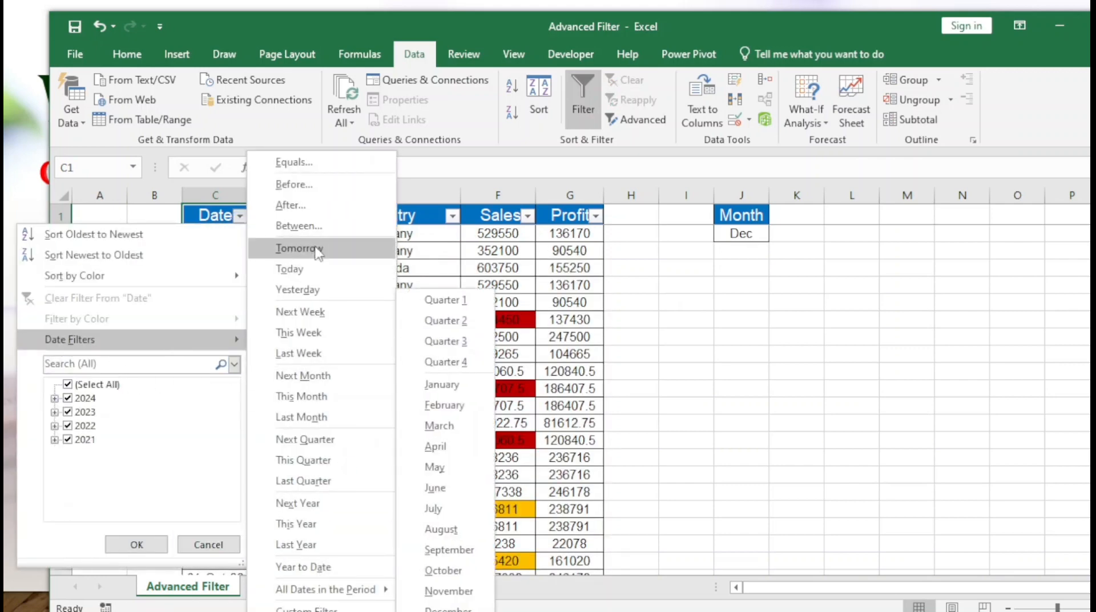
mouse_move(355, 599)
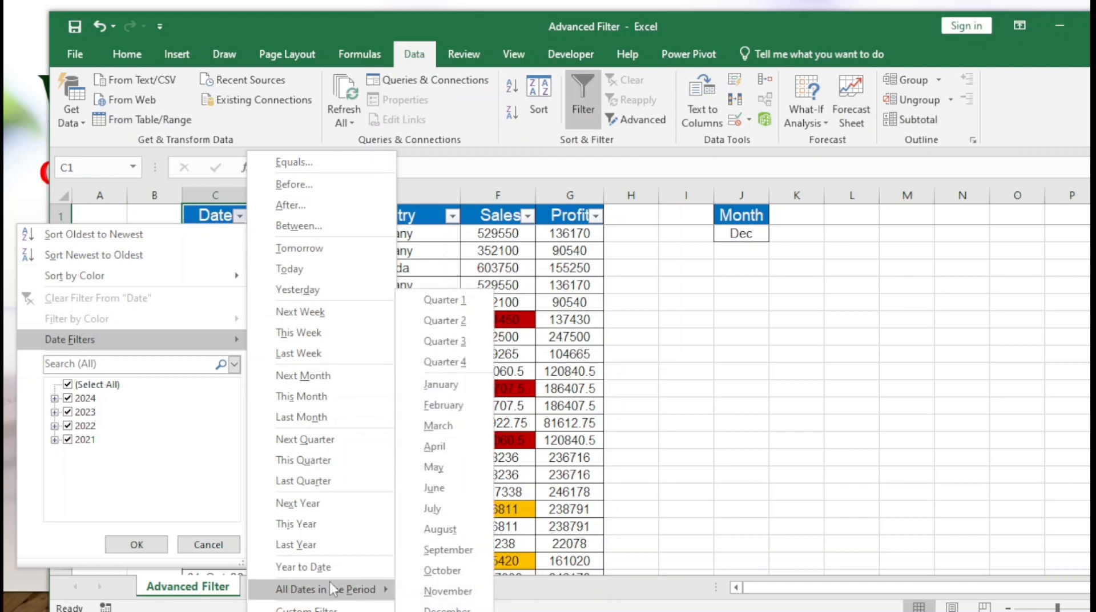
left_click(469, 270)
left_click(380, 220)
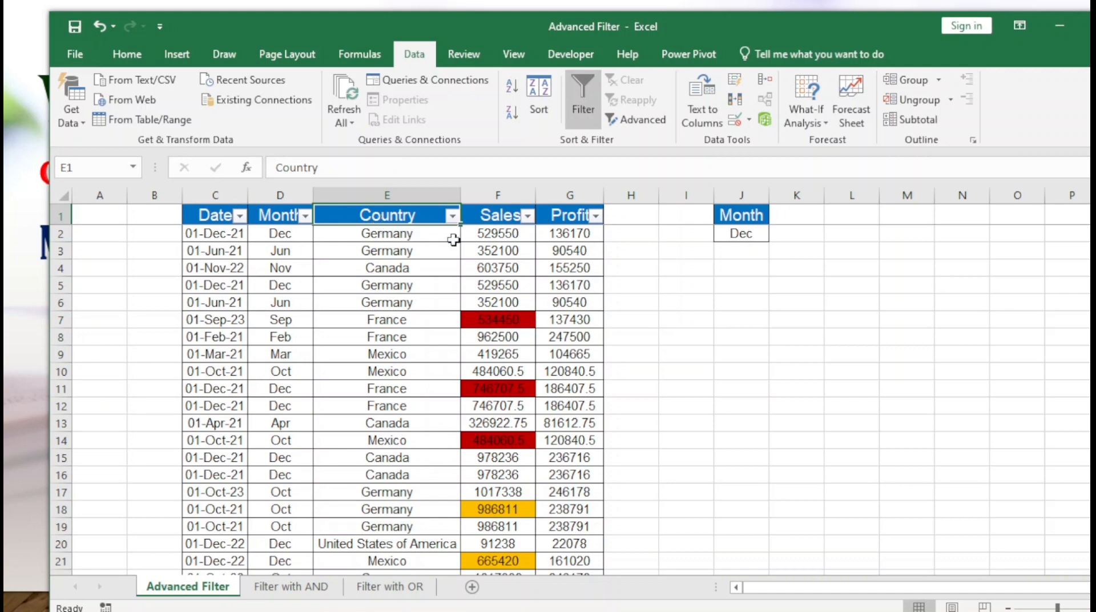
- Examine the red and orange highlighted cells in the Sales column
left_click(500, 197)
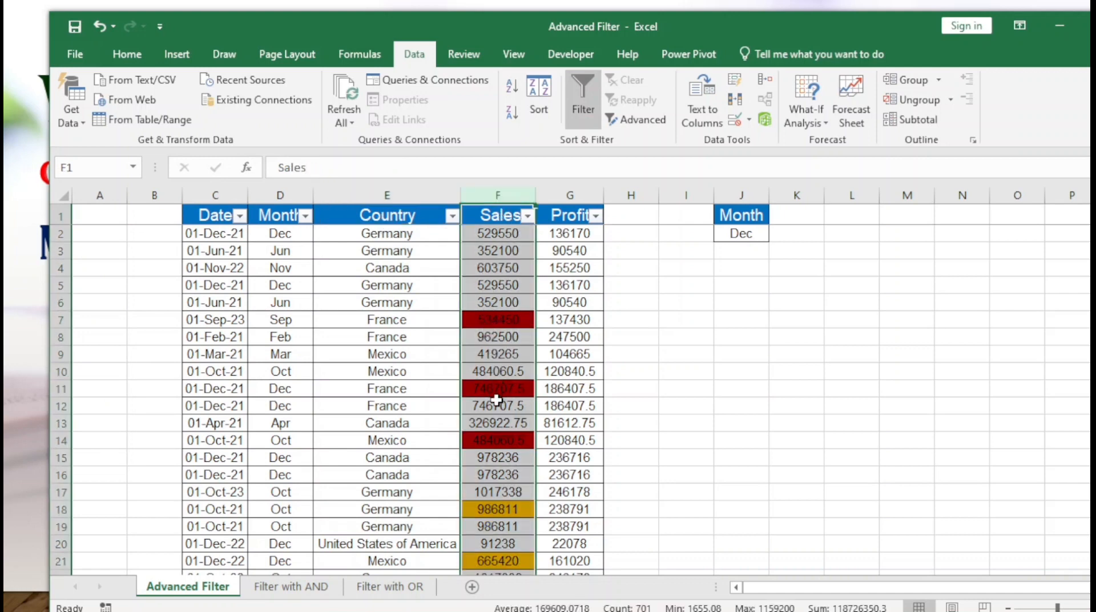
left_click(498, 332)
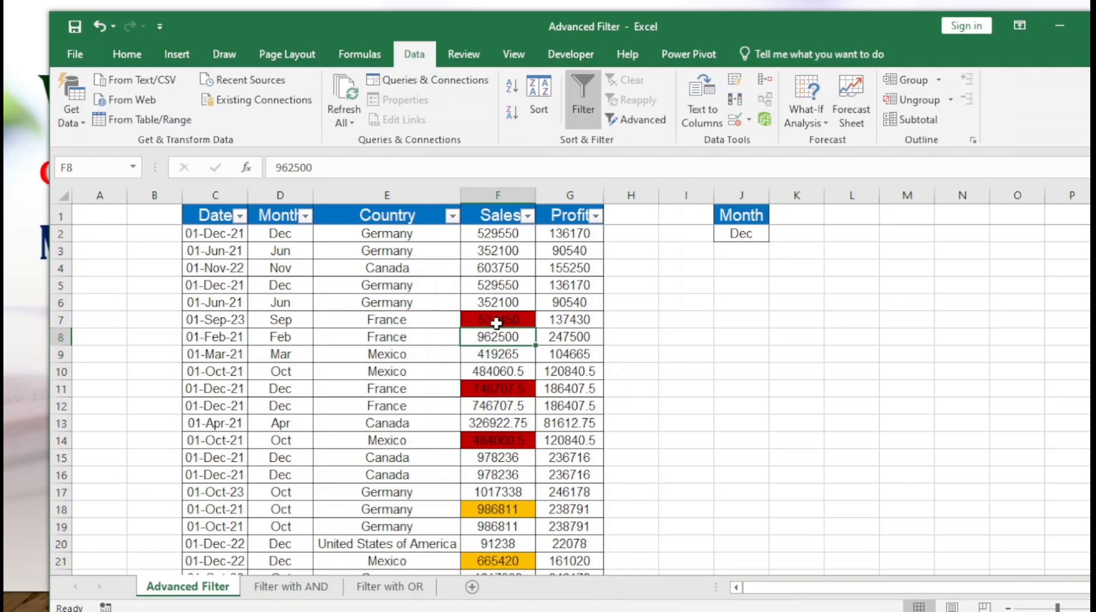
left_click(519, 321)
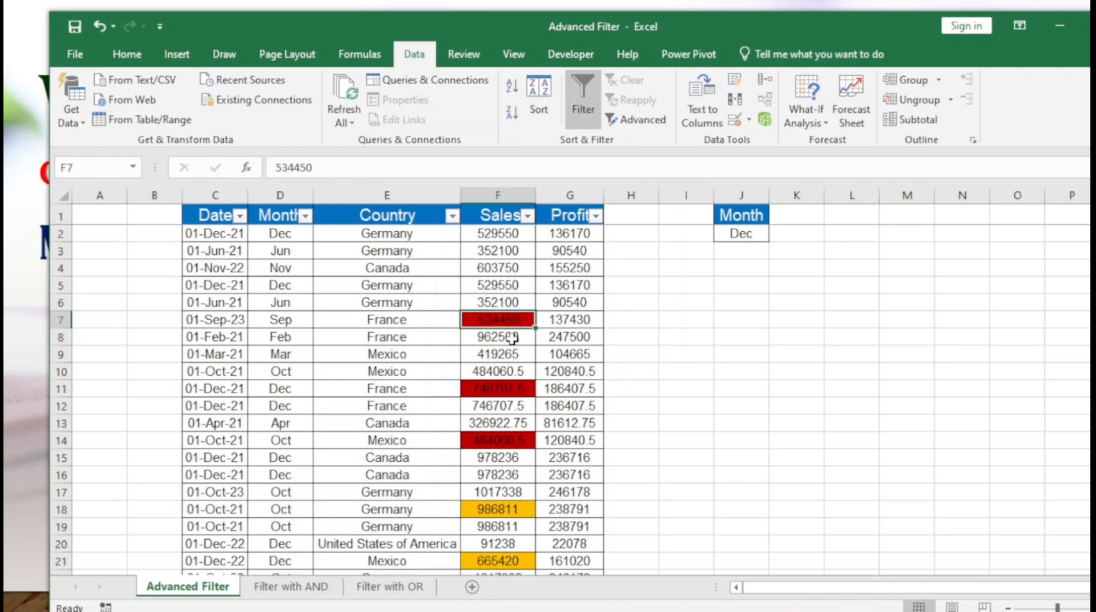
left_click(501, 511)
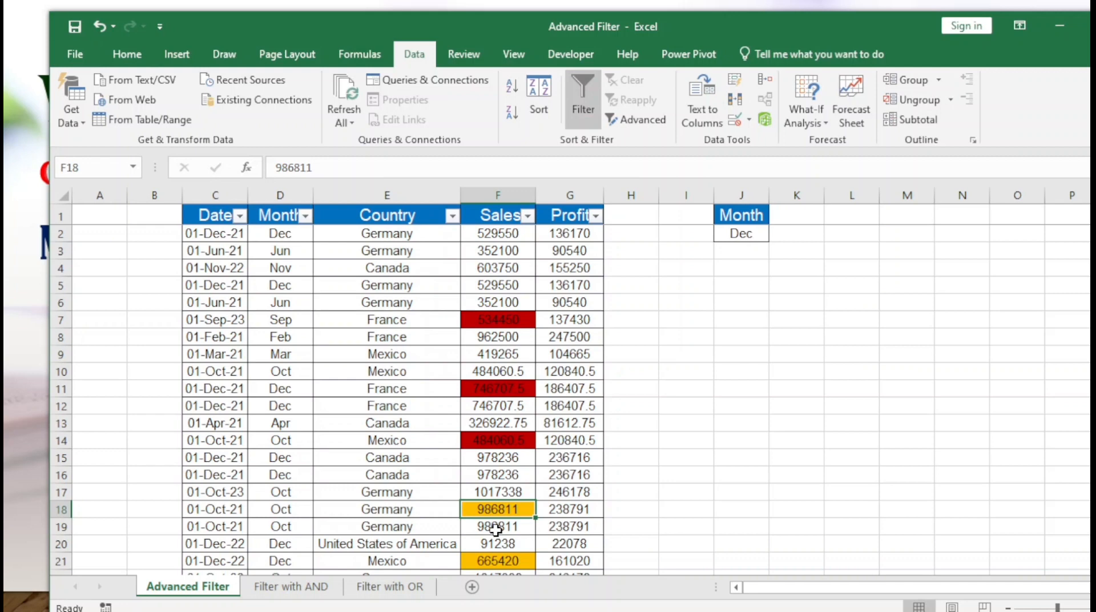
left_click(501, 218)
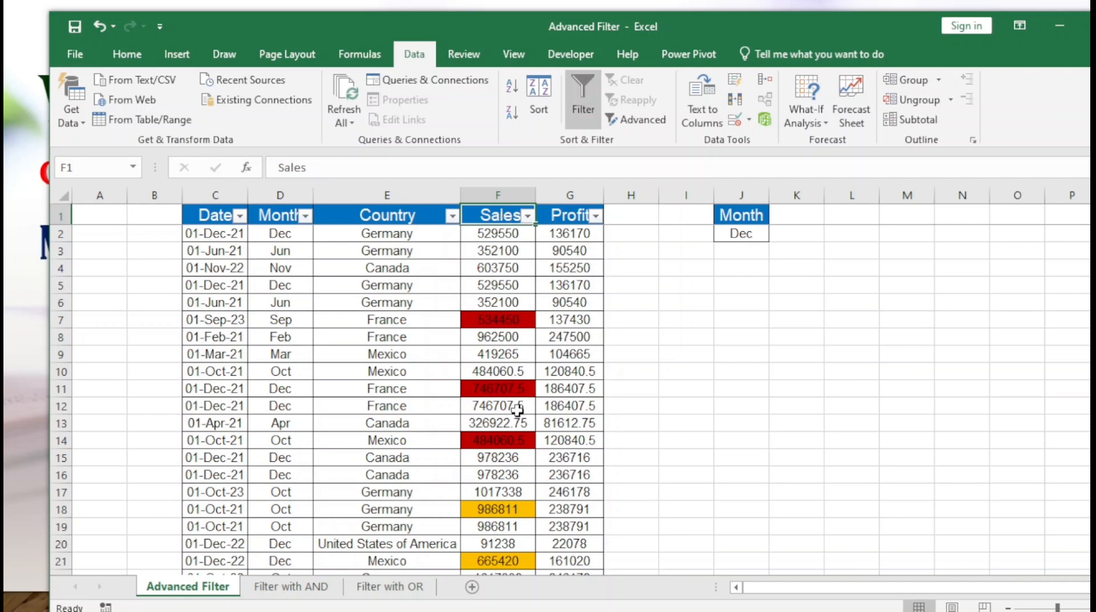
left_click(513, 298)
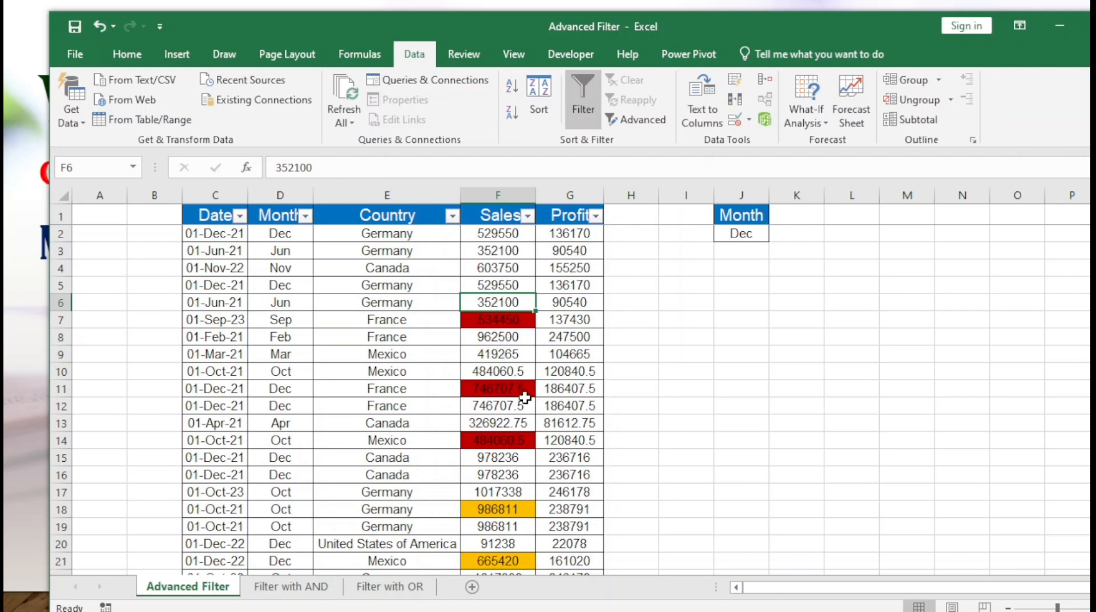
left_click(495, 320)
left_click(495, 505)
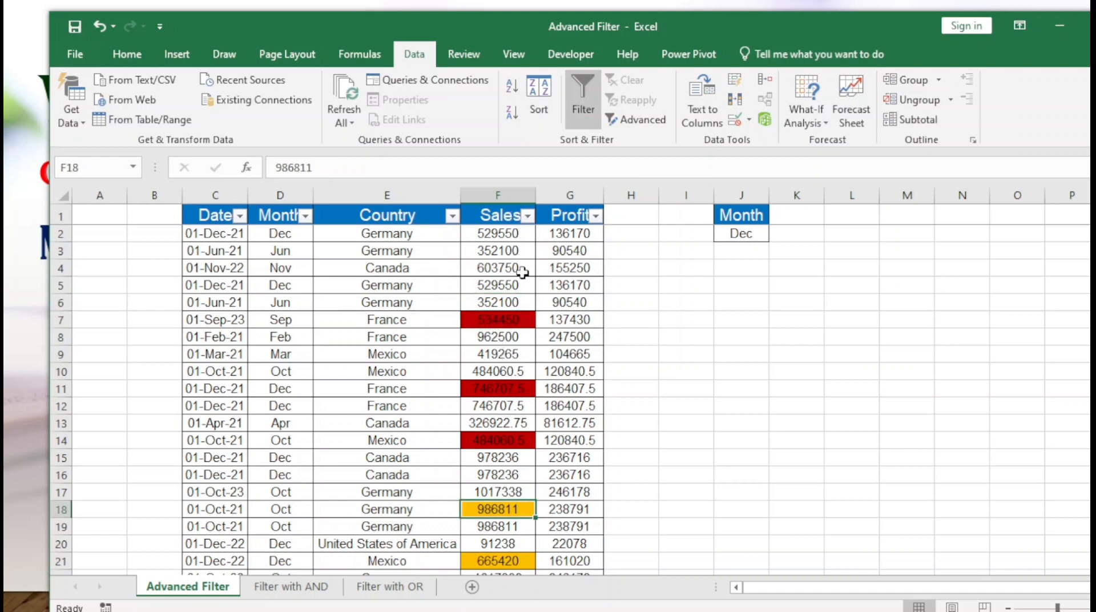
- Look through the Sales column's number filters and its cell-colour filter choices
left_click(527, 216)
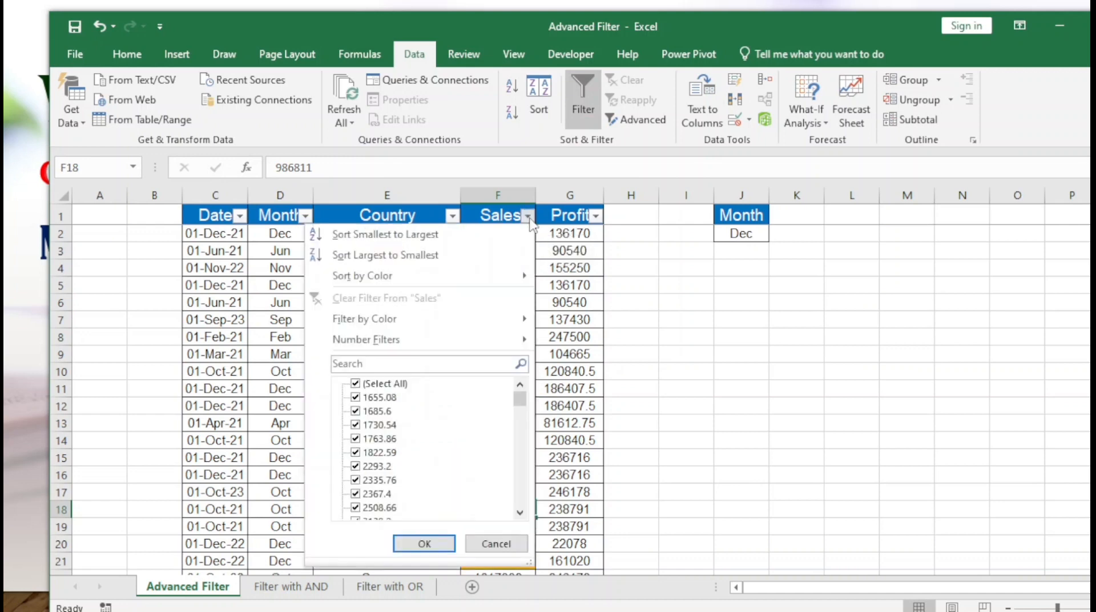
mouse_move(393, 340)
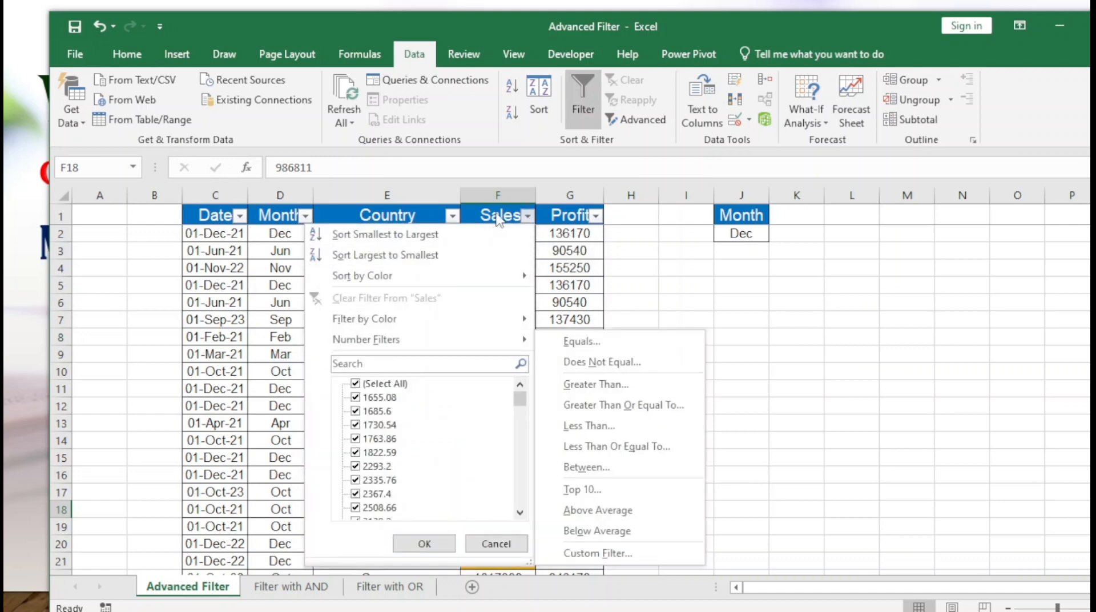
left_click(517, 223)
left_click(527, 216)
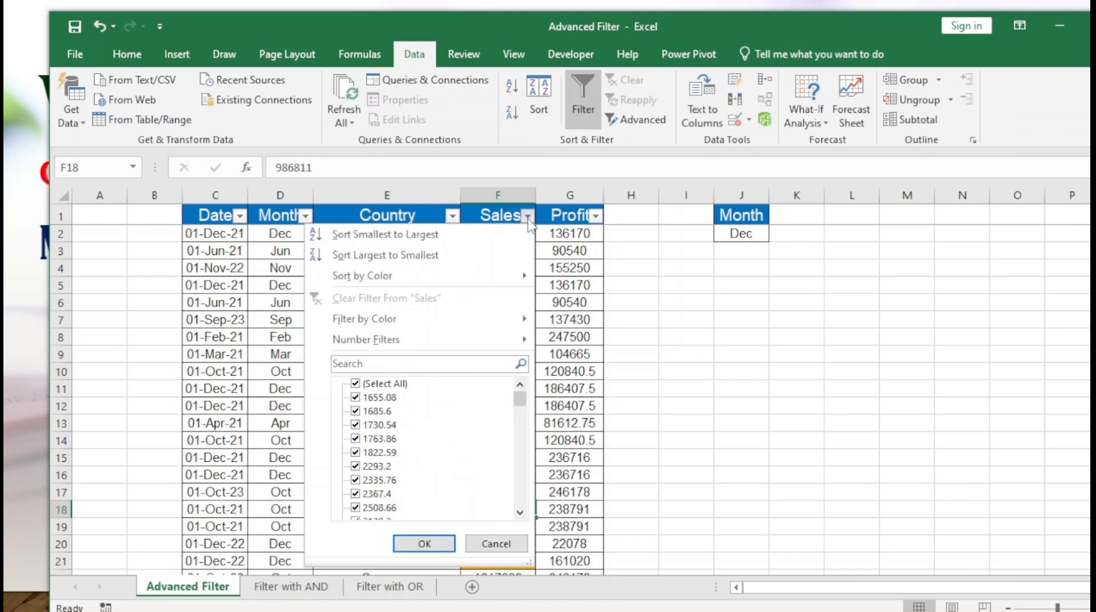
mouse_move(423, 343)
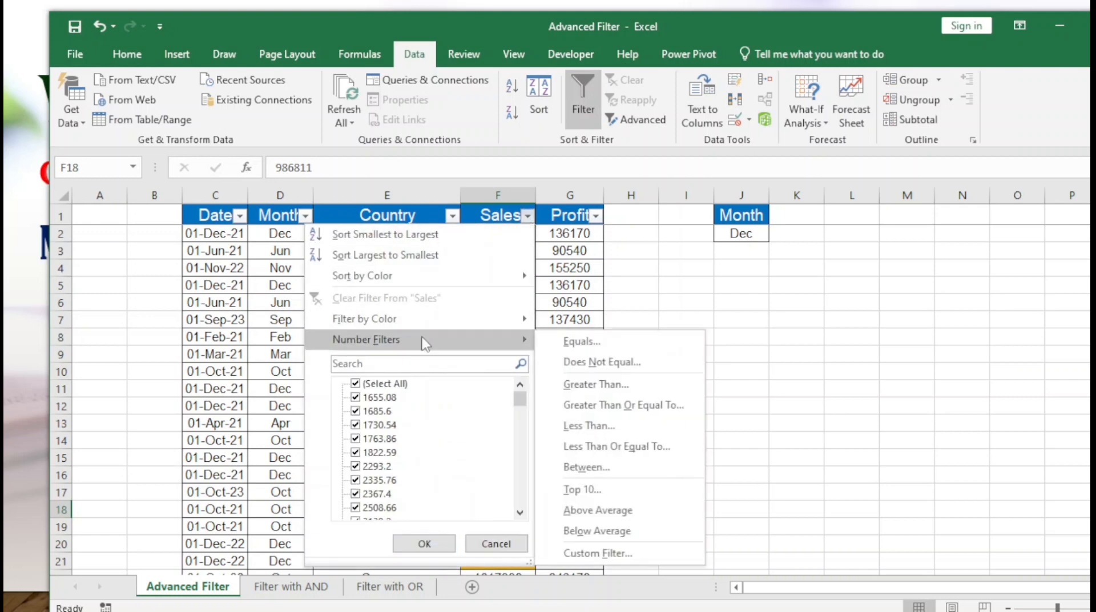
mouse_move(361, 324)
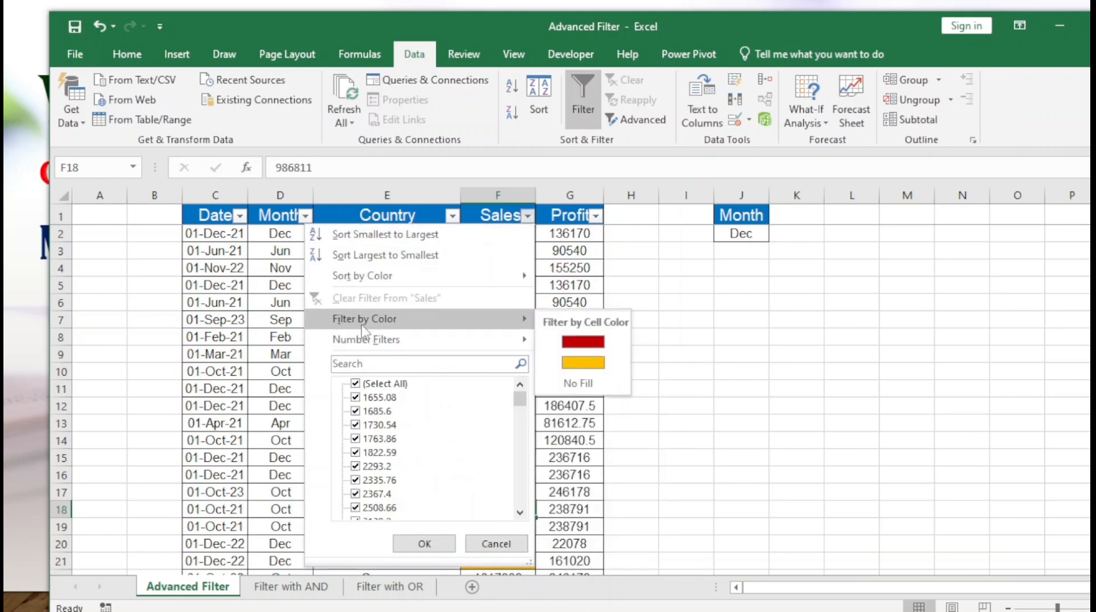
mouse_move(318, 306)
left_mouse_down()
mouse_move(481, 335)
mouse_move(603, 336)
mouse_move(627, 391)
mouse_move(626, 379)
left_mouse_up()
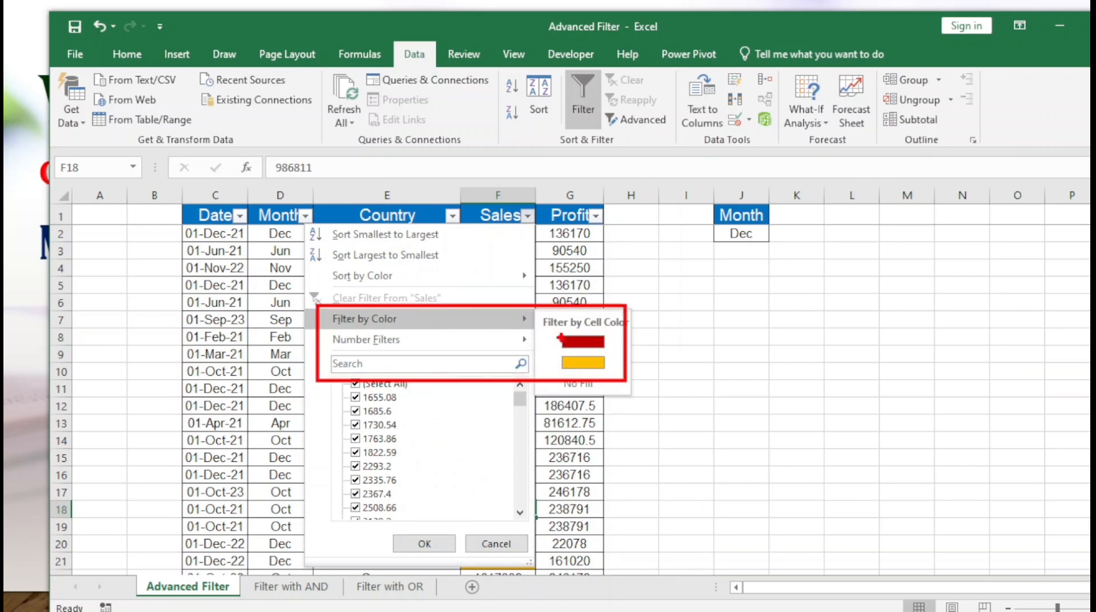
key("Escape")
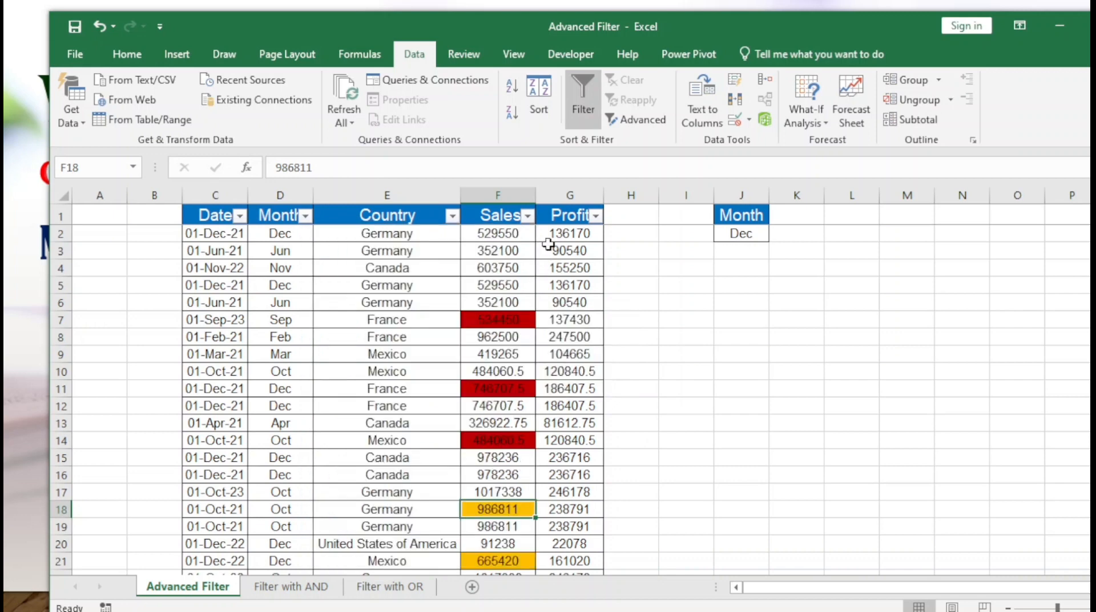
- Filter the Sales column by the red cell colour and replace that condition with the orange cell colour
left_click(527, 215)
mouse_move(407, 327)
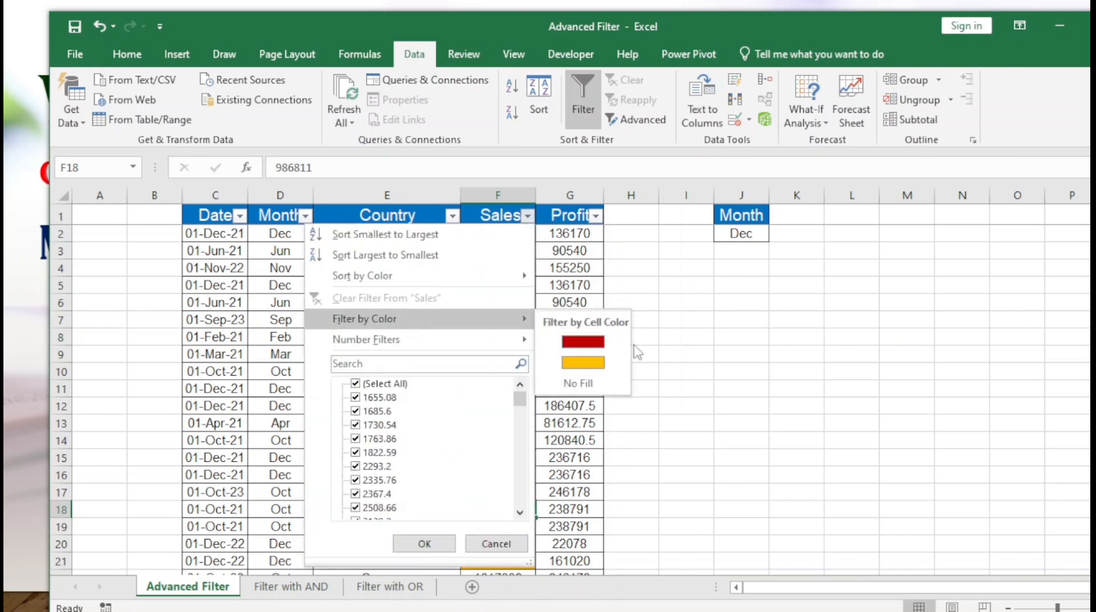
left_click(583, 342)
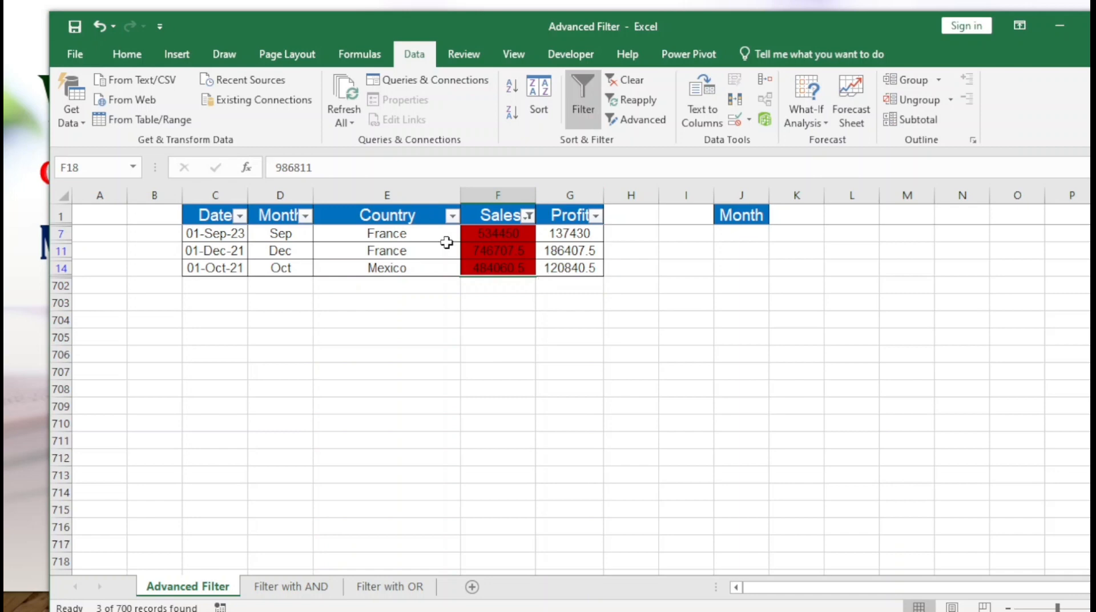
left_click(529, 216)
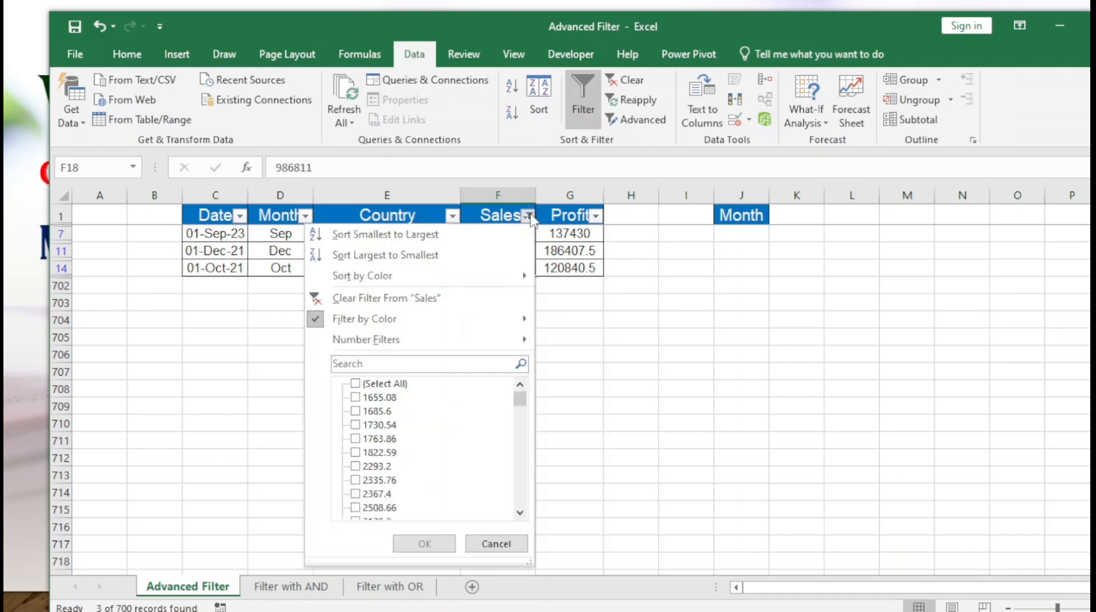
mouse_move(472, 342)
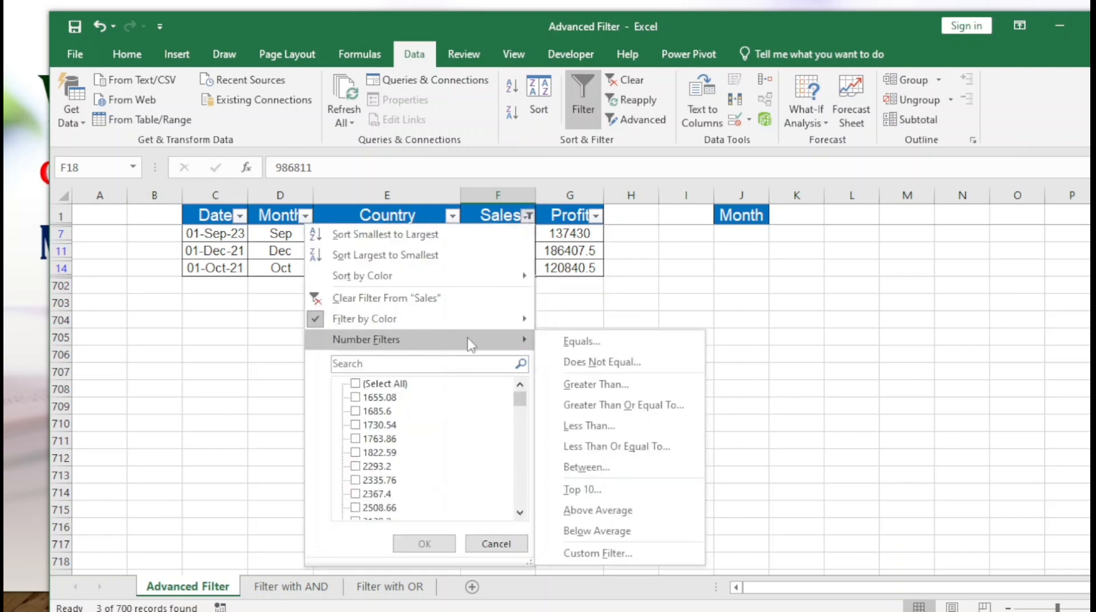
mouse_move(471, 317)
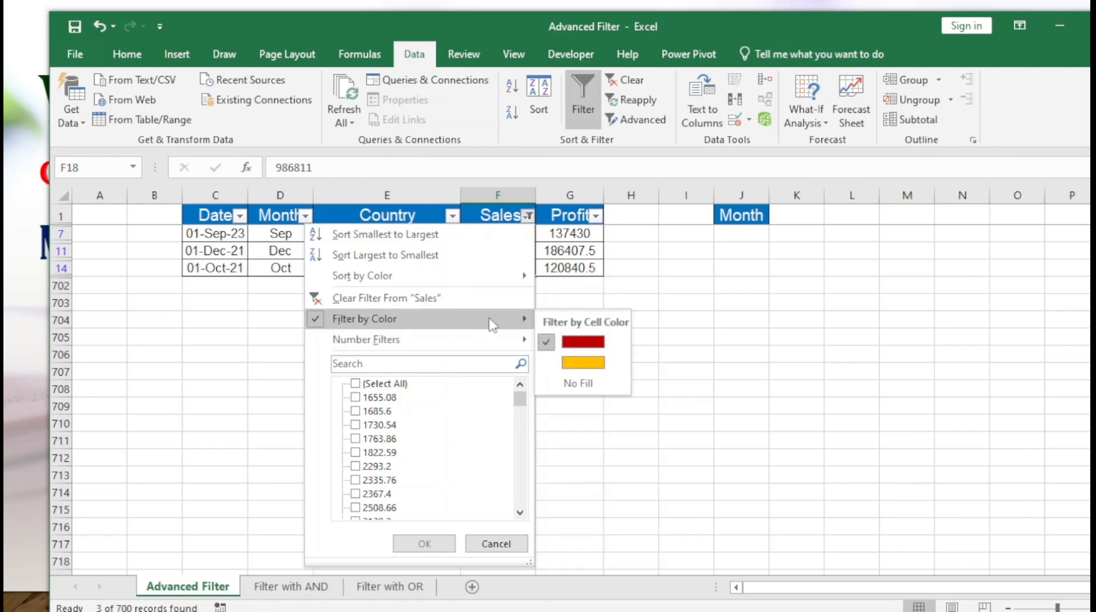
left_click(583, 363)
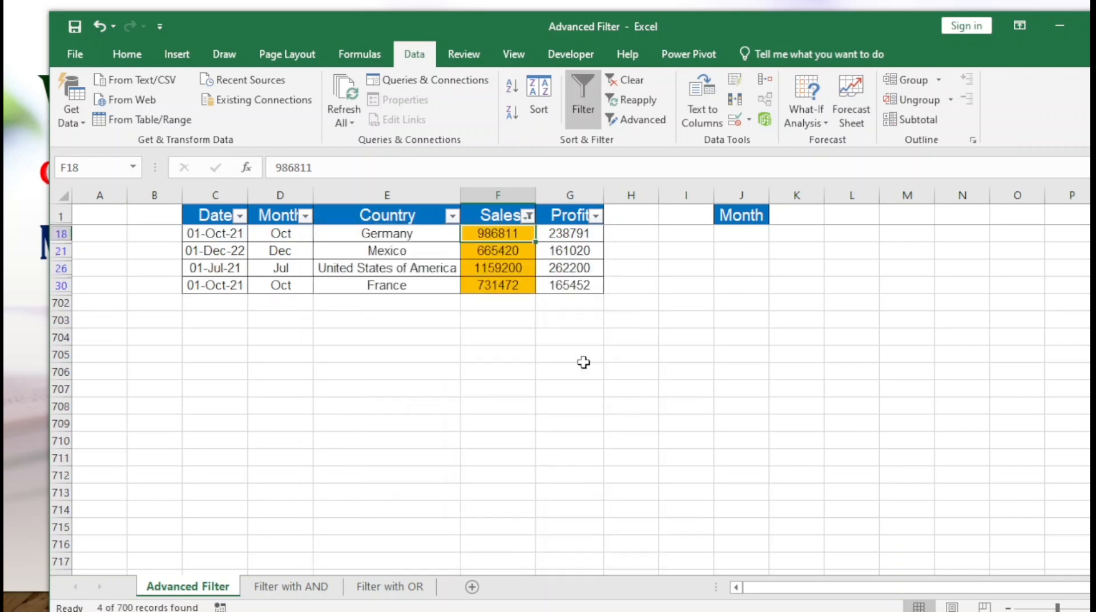
- Change the Sales column's colour filter to No Fill and look through the remaining rows
left_click(528, 216)
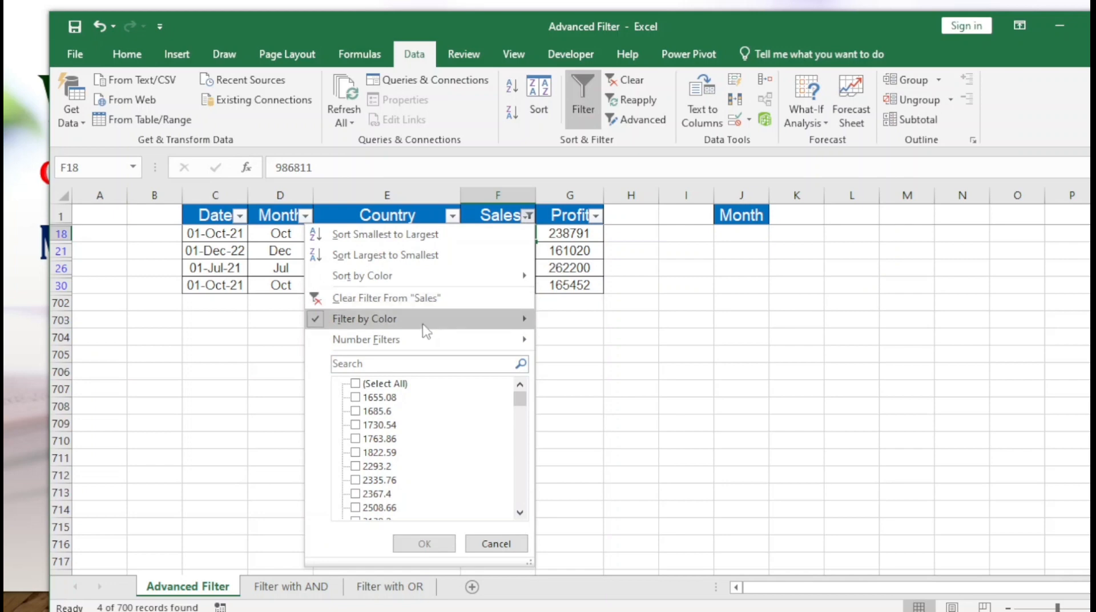
mouse_move(428, 333)
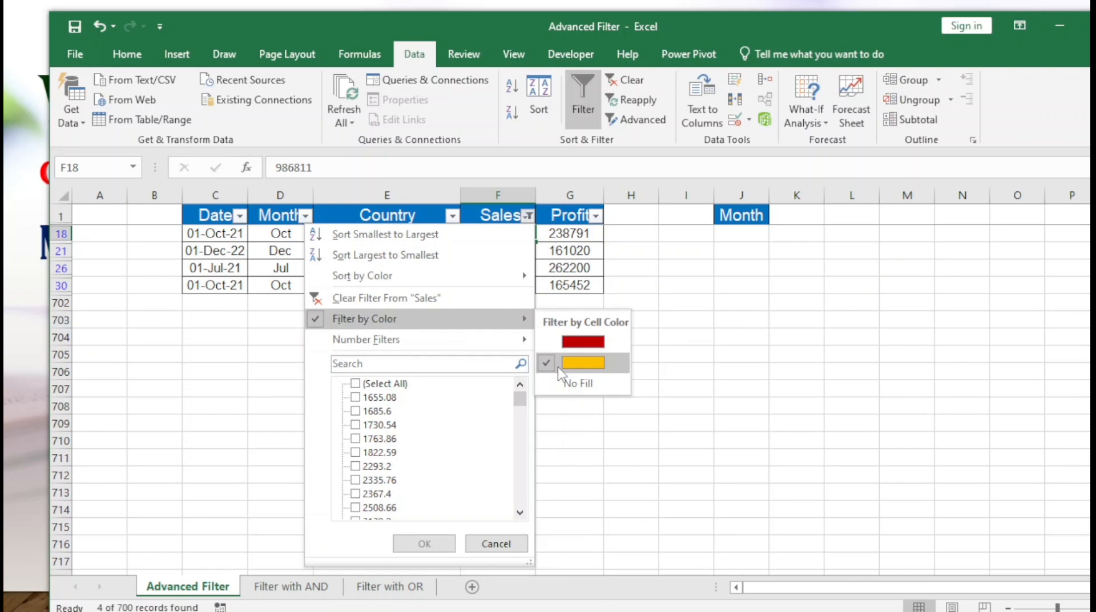
left_click(578, 383)
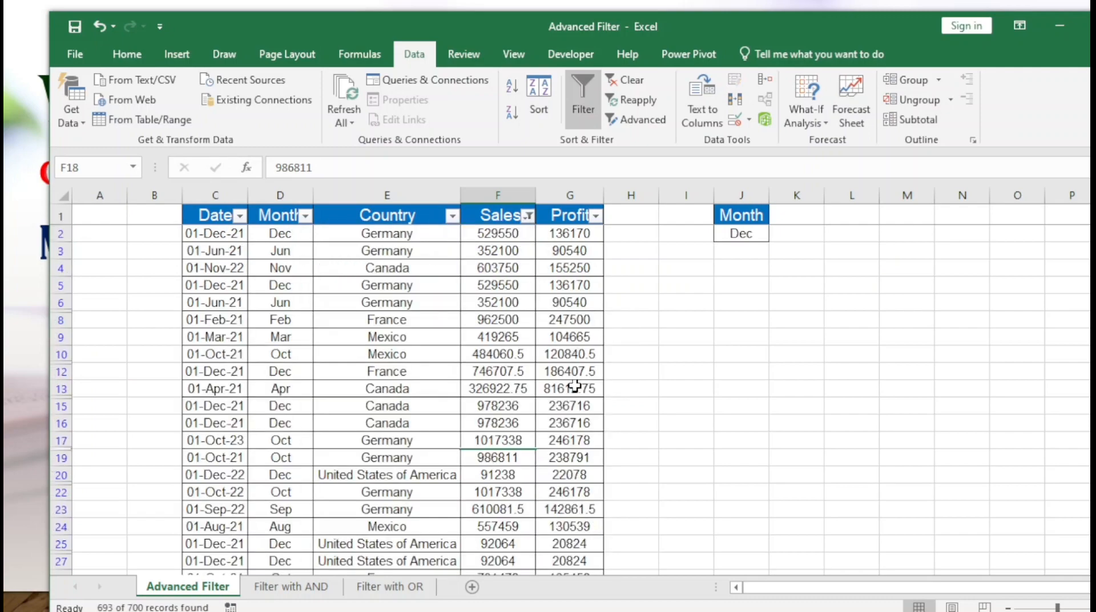
scroll(484, 390, "down", 7)
scroll(485, 389, "down", 6)
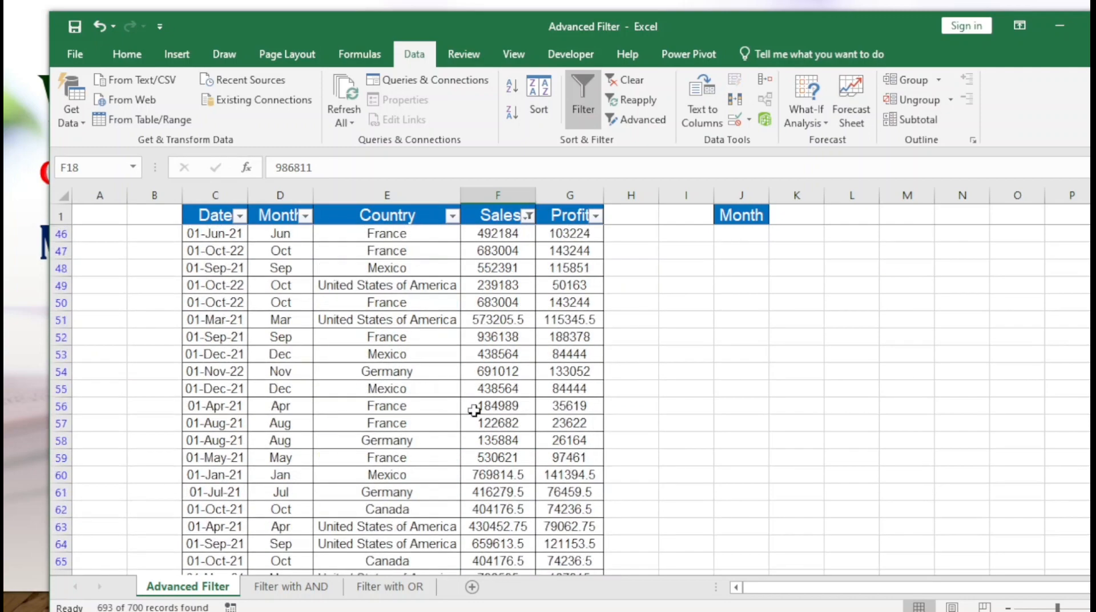
scroll(491, 422, "down", 20)
scroll(495, 451, "up", 20)
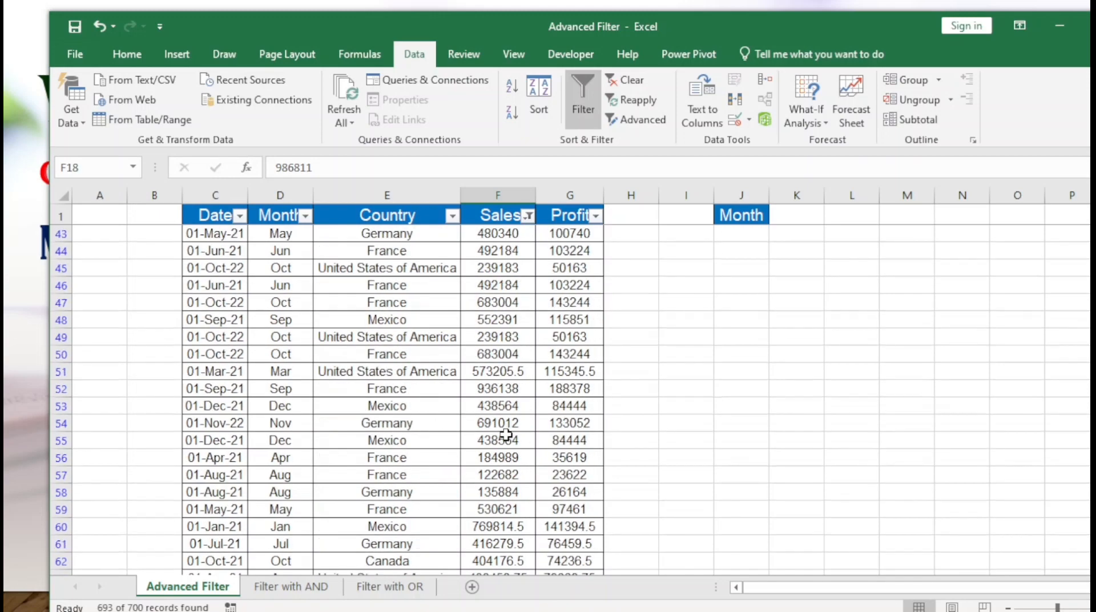
- Clear the colour filter from the Sales column to restore all rows
left_click(501, 250)
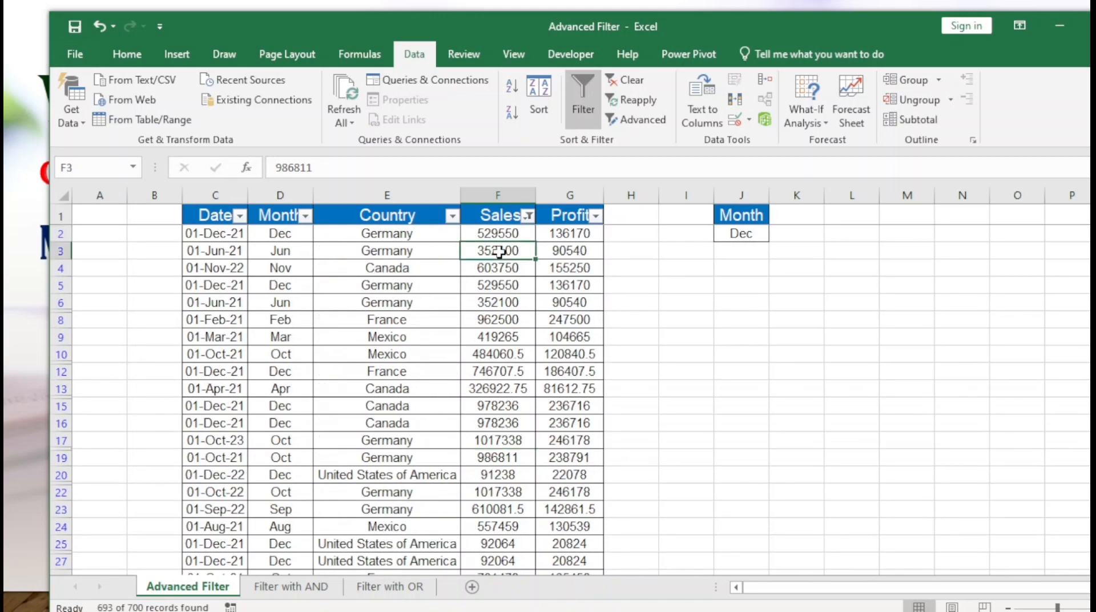
left_click(515, 220)
left_click(529, 216)
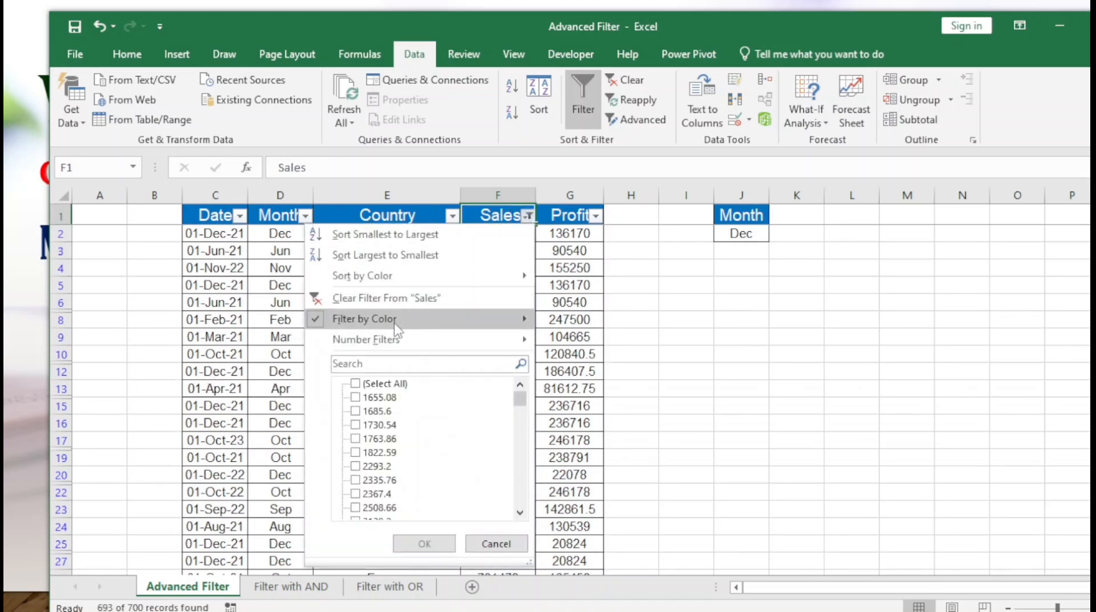
mouse_move(395, 321)
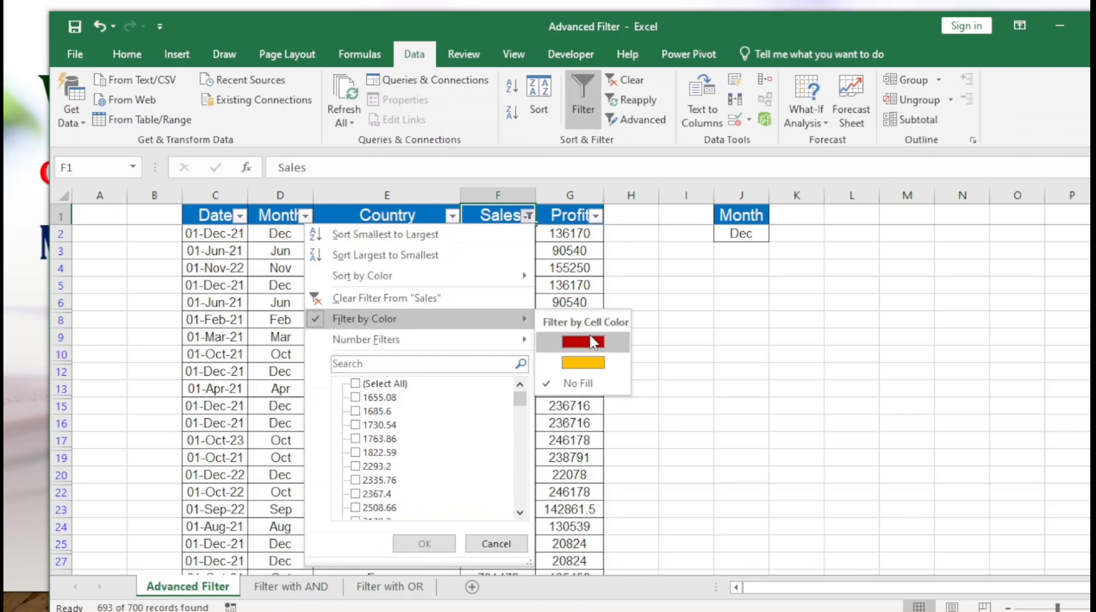
left_click(386, 297)
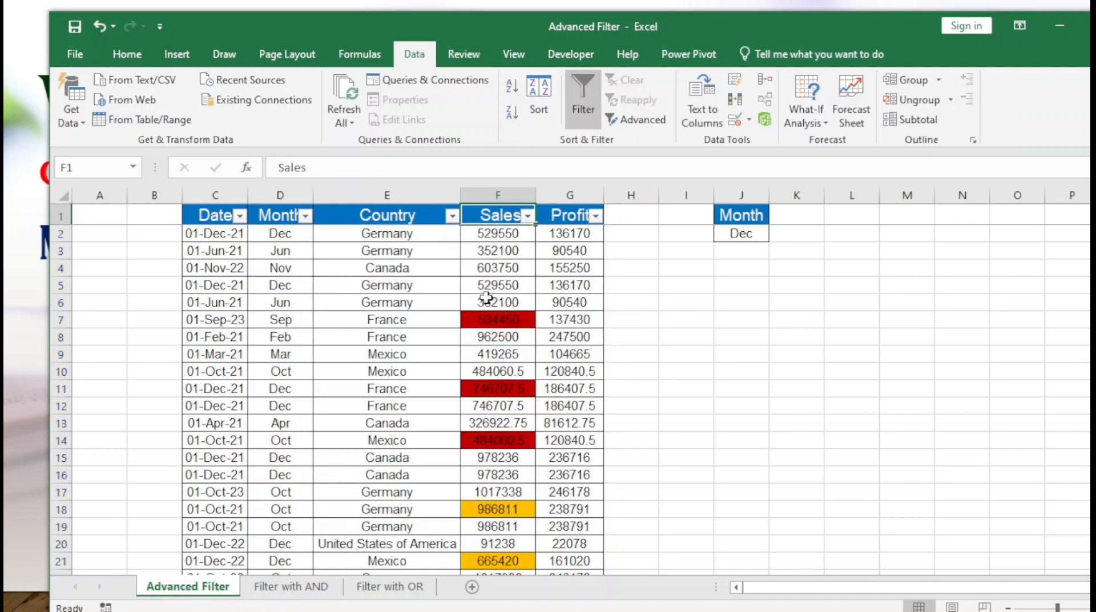
- Examine the table's Date and Country columns and the separate Month criteria cells J1 and J2
left_click(376, 243)
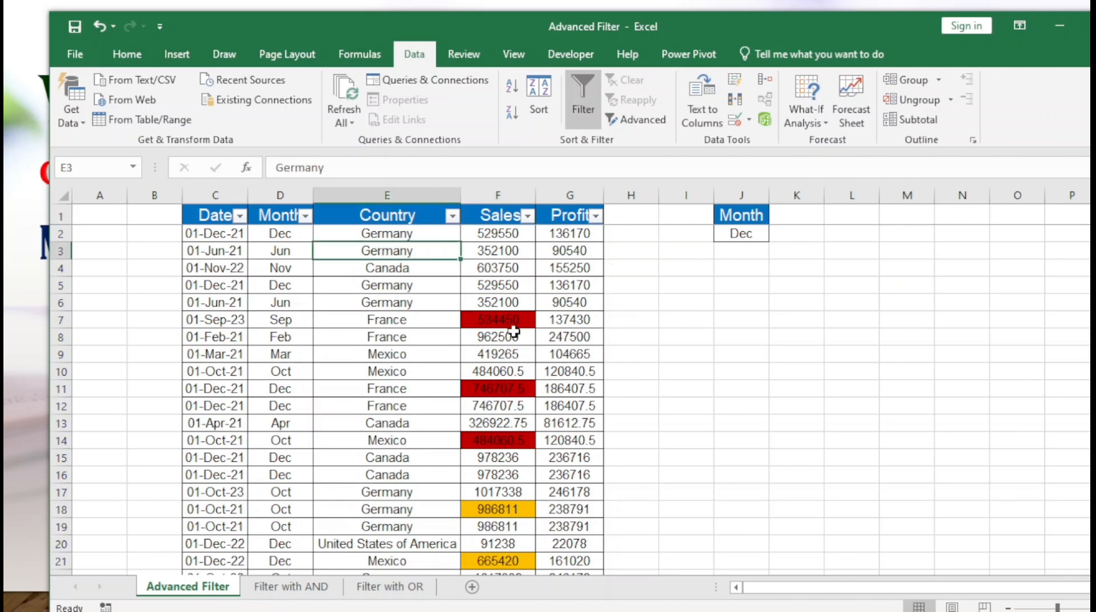
left_click(386, 220)
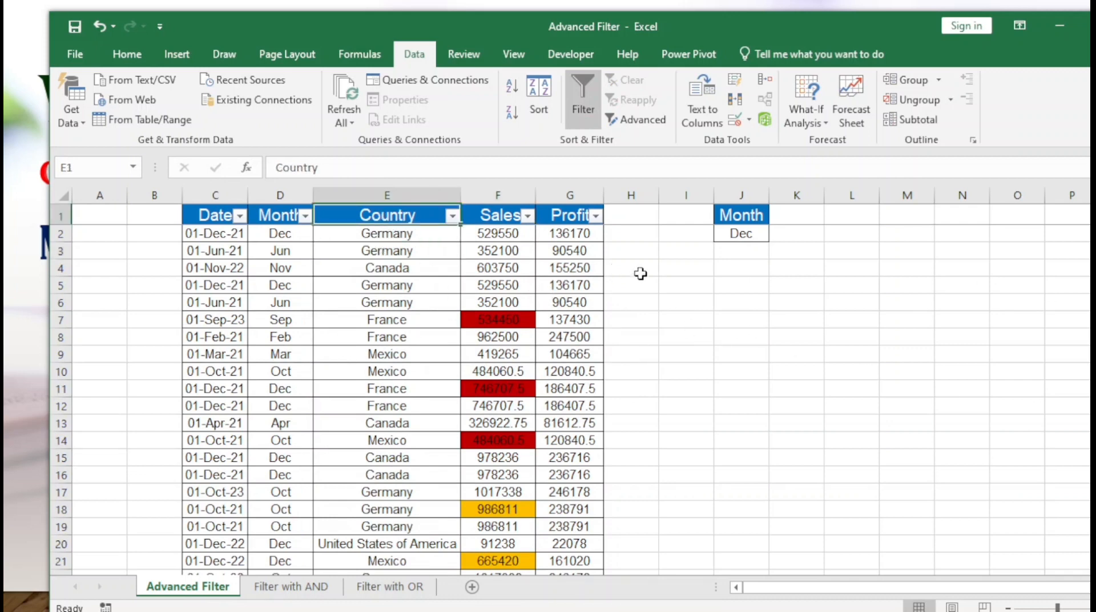
left_click(744, 218)
left_click(741, 234)
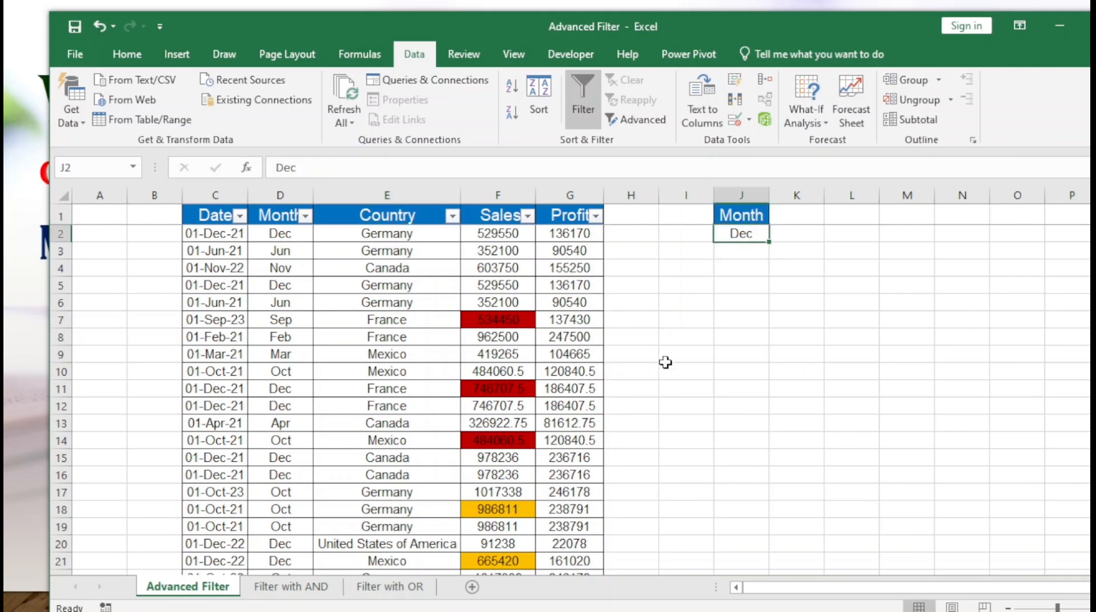
left_click(381, 218)
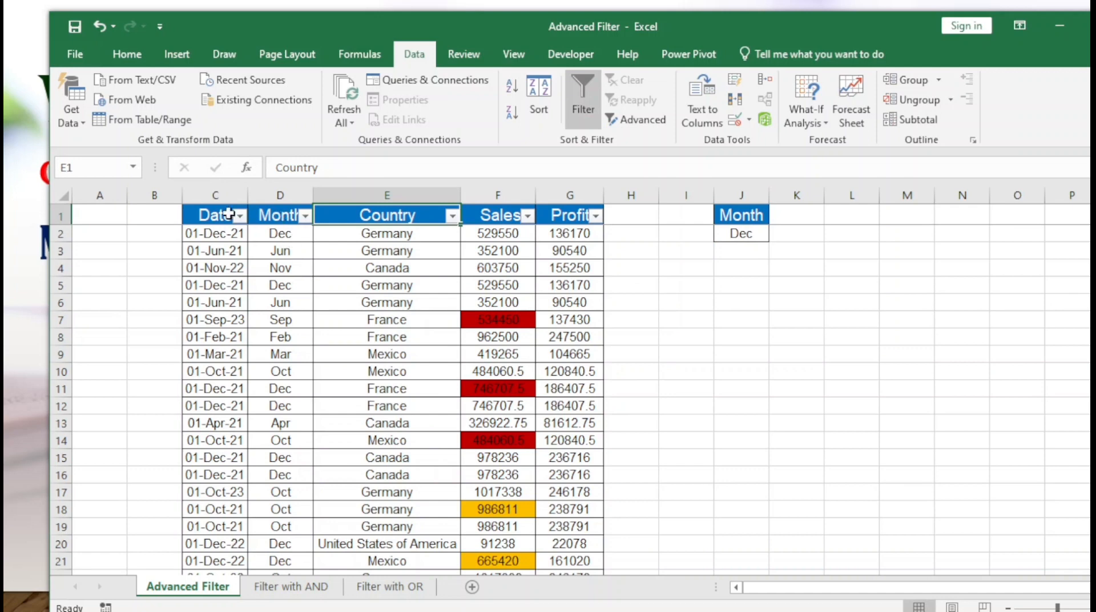
left_click(205, 222)
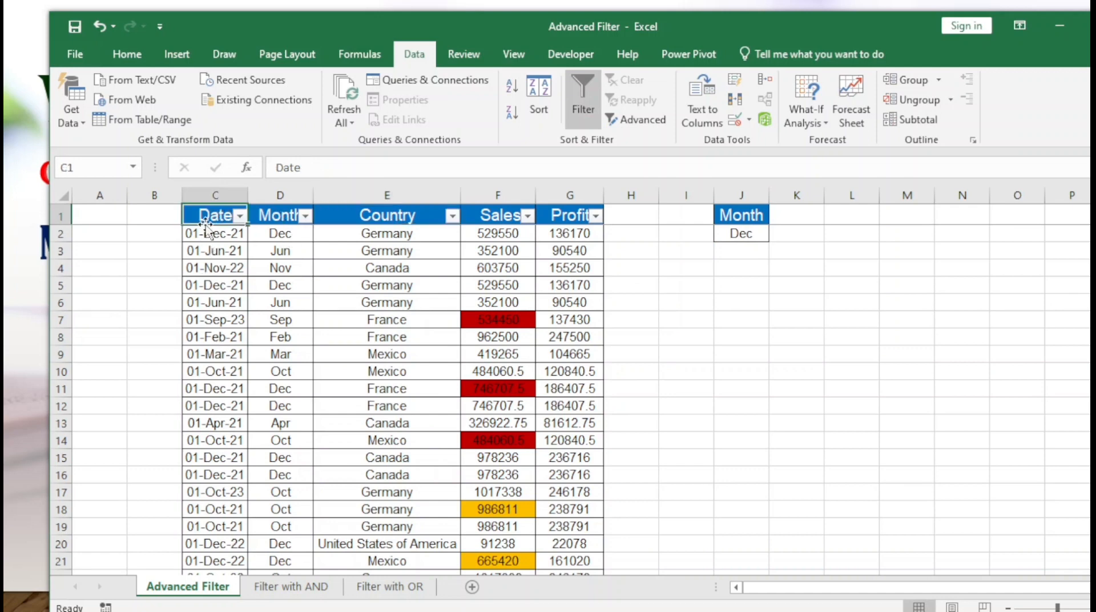
left_click(413, 213)
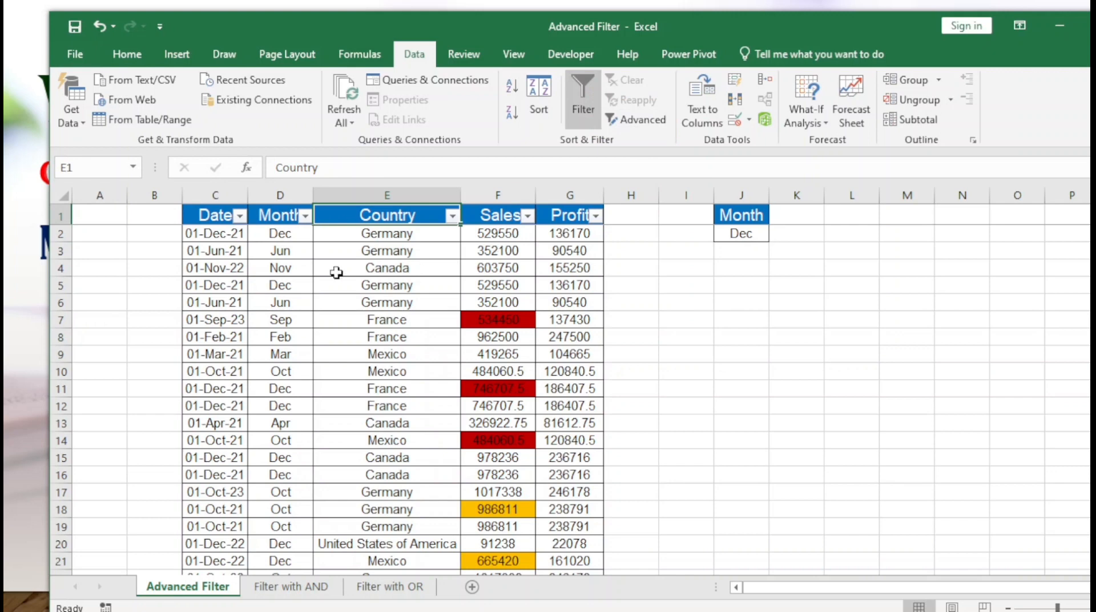
left_click(367, 324)
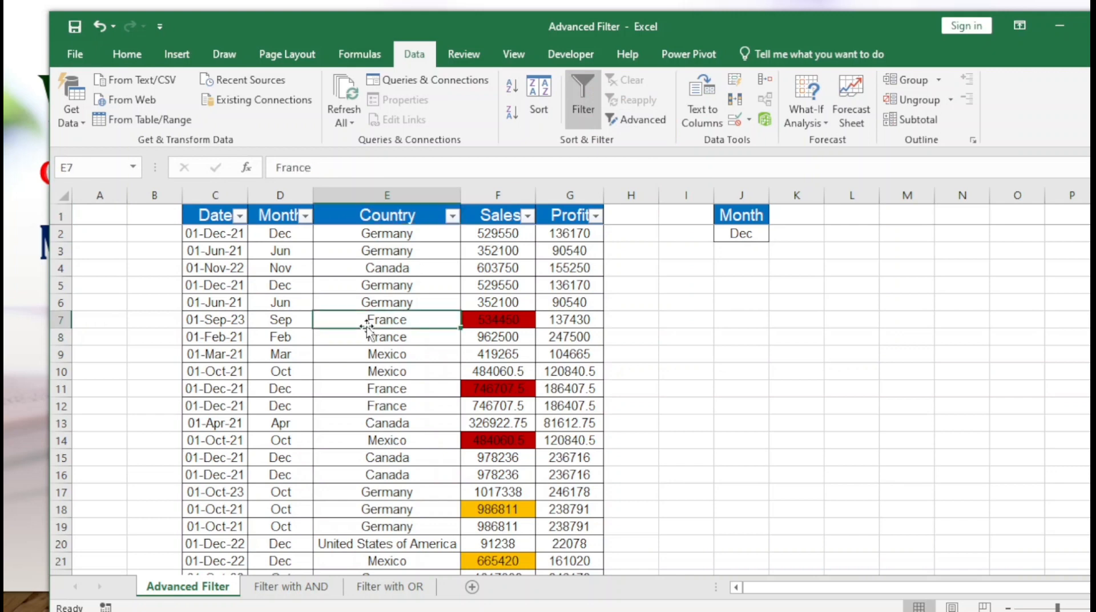
left_click(374, 271)
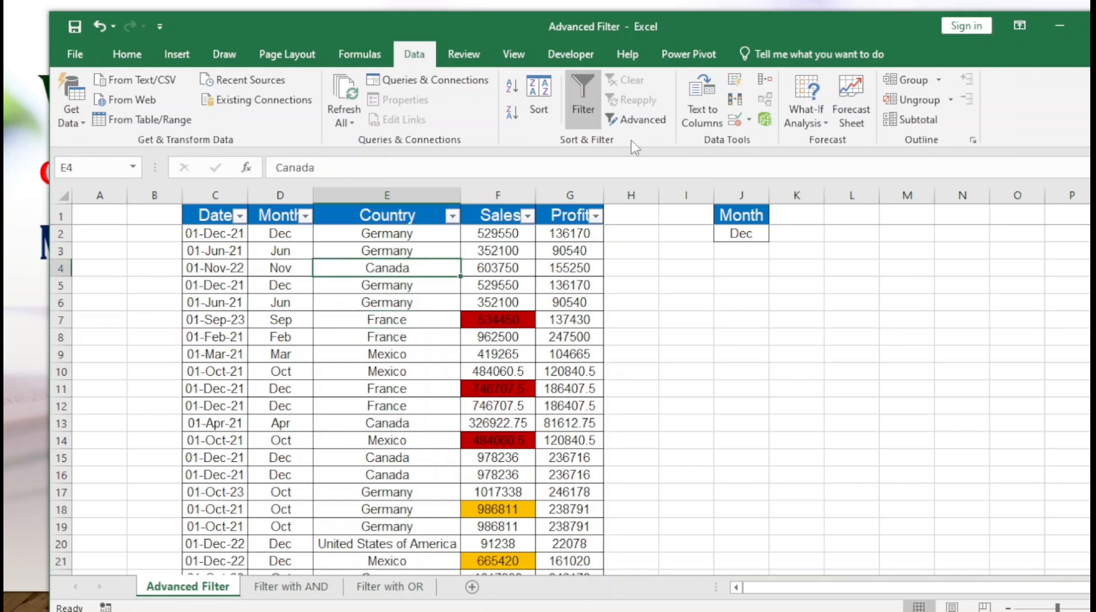
- Use Advanced Filter to copy the rows of C1:G701 that match criteria range J1:J2 to another location starting at M2
left_click(642, 120)
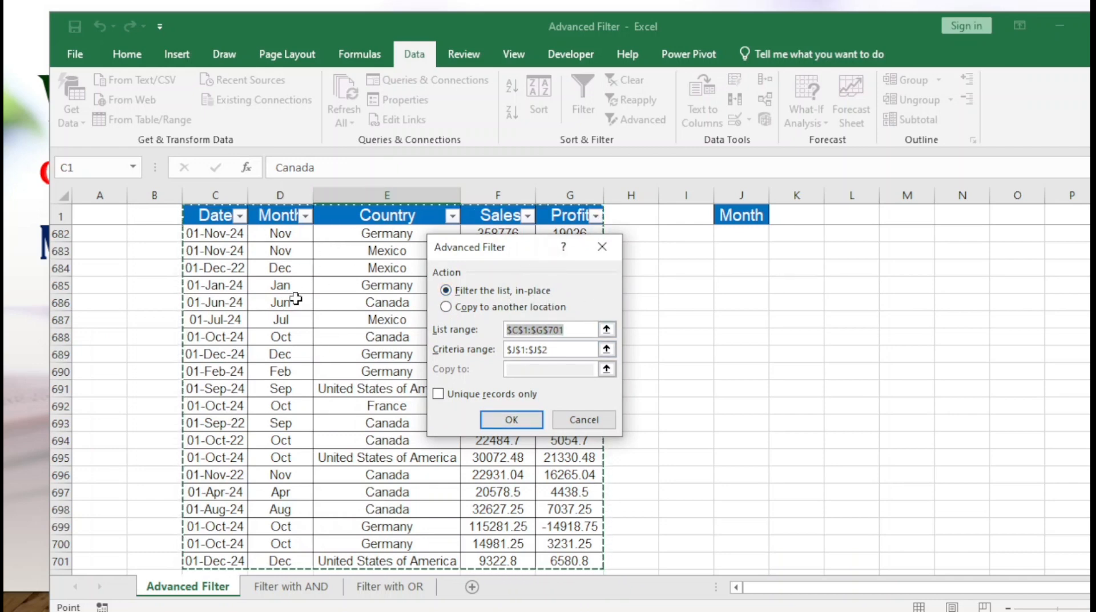
left_click(445, 307)
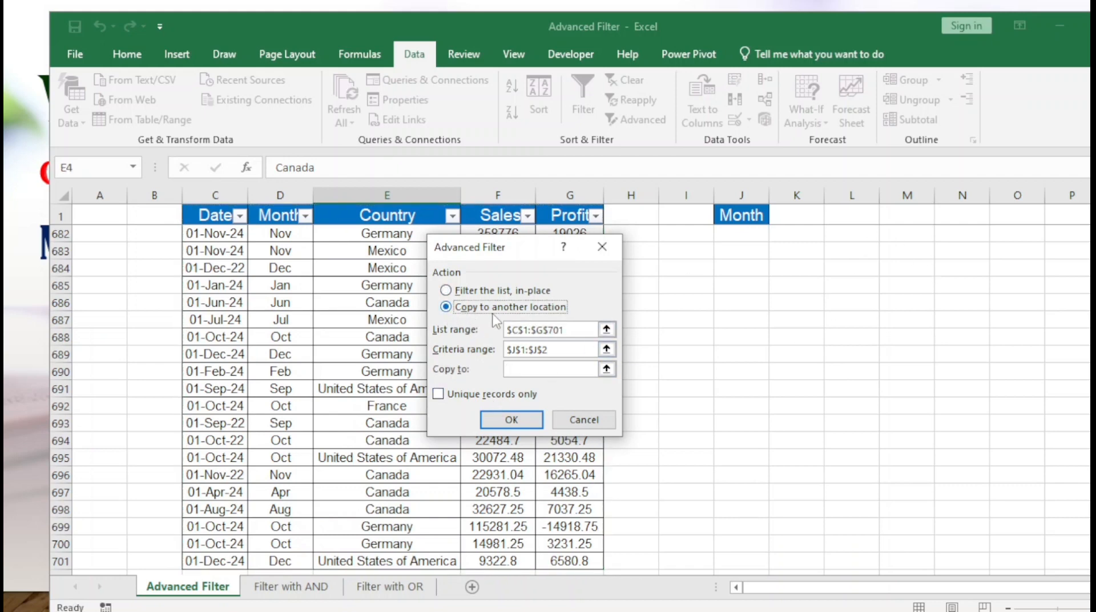
left_click_drag(494, 247, 403, 205)
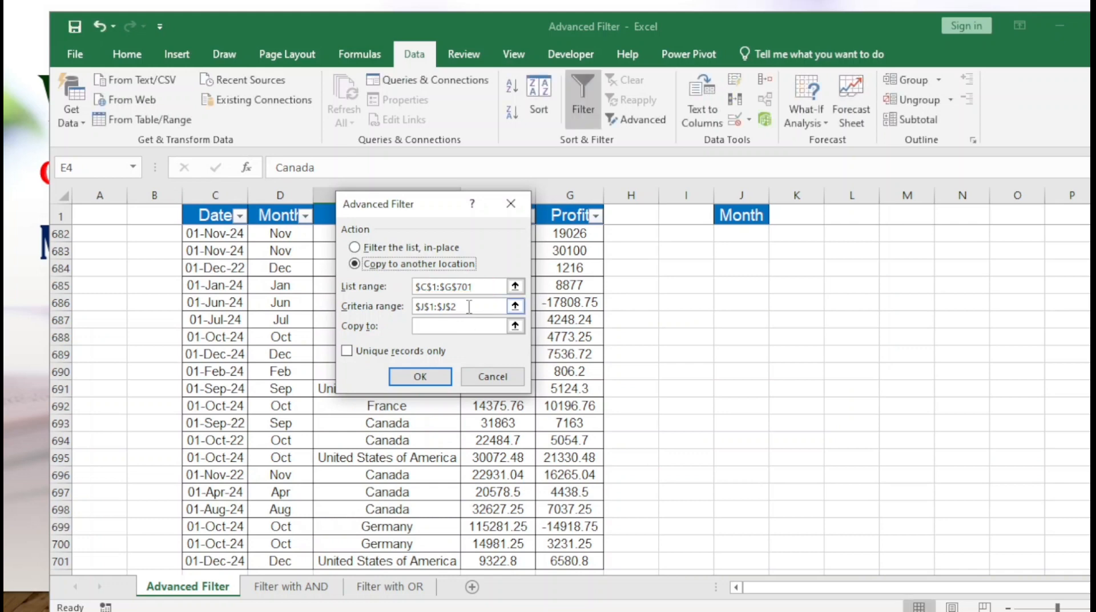
left_click(468, 306)
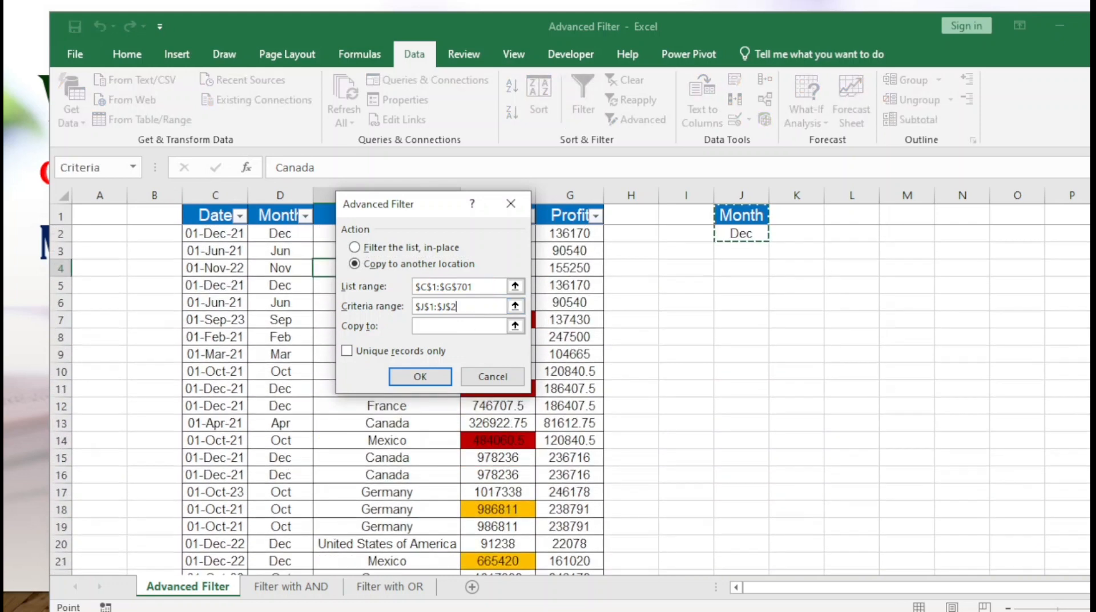
left_click(742, 216)
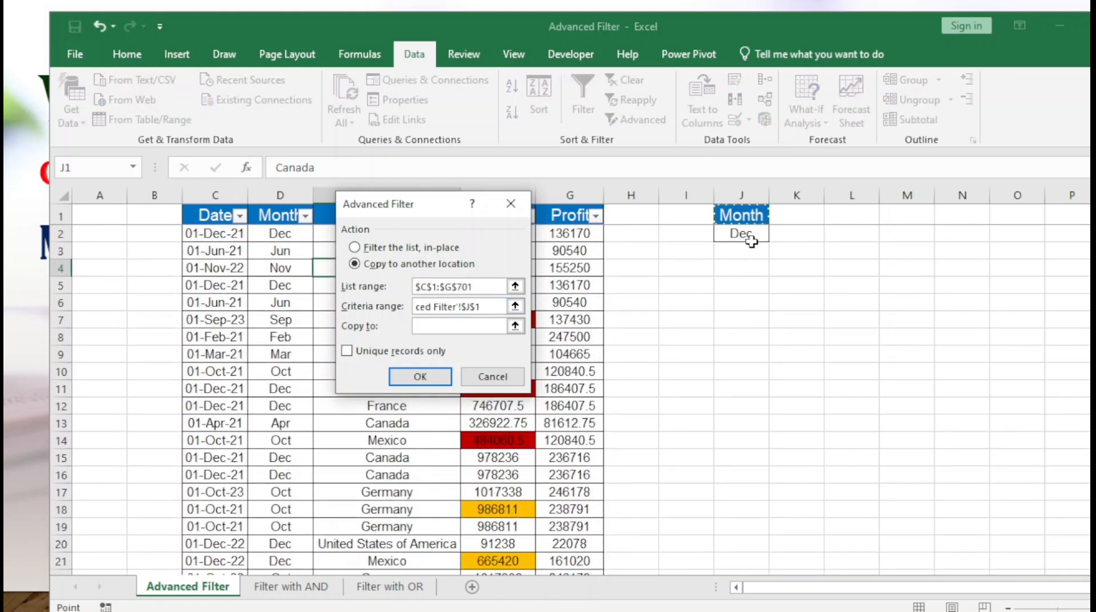
left_click(751, 240, "shift")
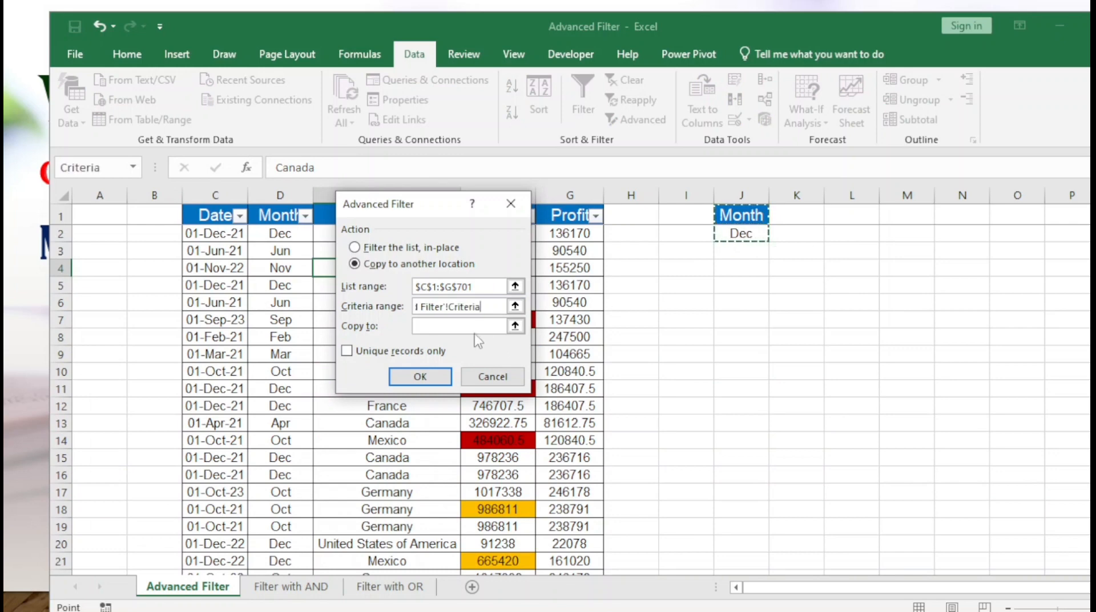
left_click(429, 326)
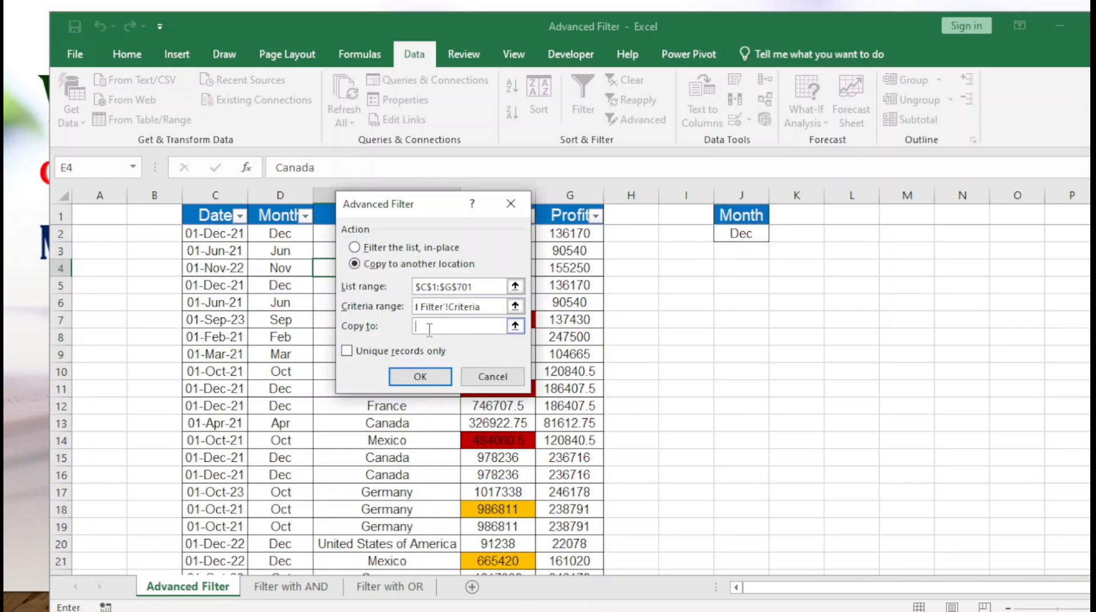
left_click(906, 234)
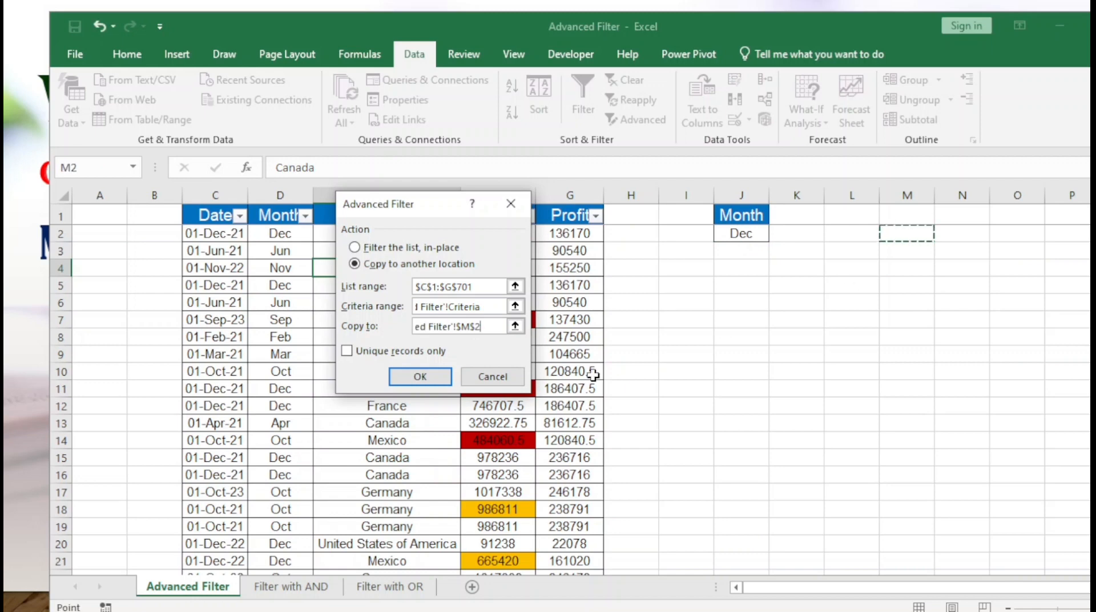
left_click(420, 377)
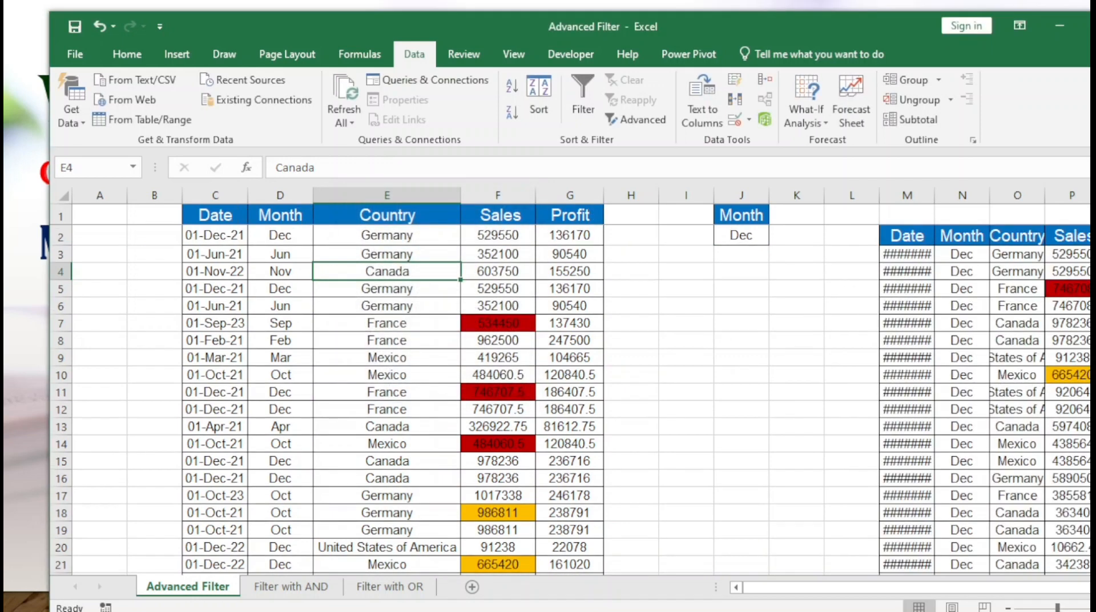
- Turn on filter buttons in the header row of the extracted table that starts at M2
scroll(571, 376, "right", 2)
left_click(845, 235)
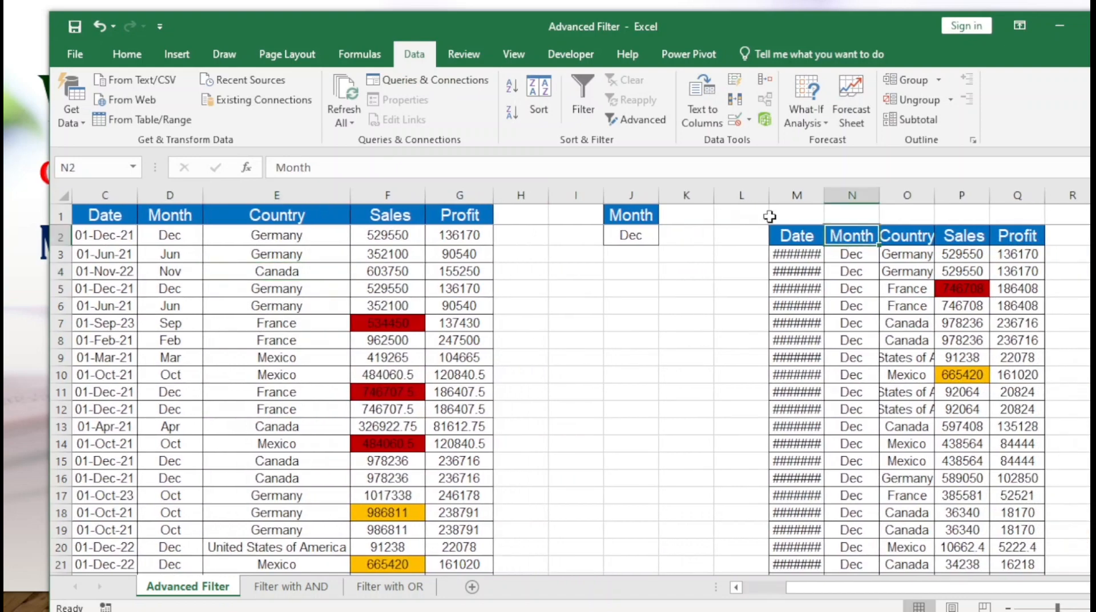
left_click(599, 105)
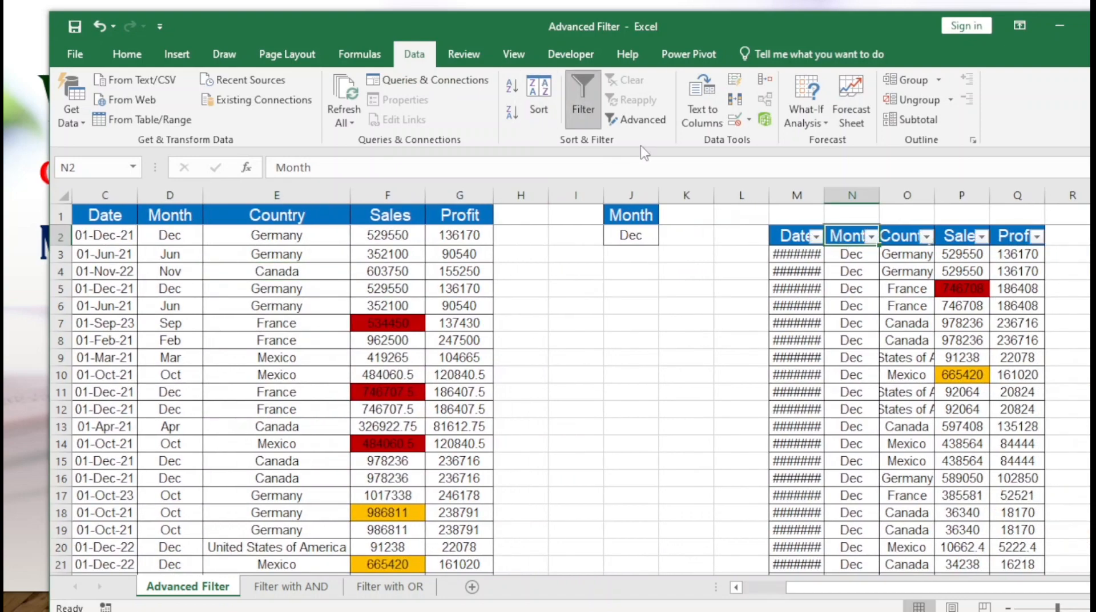
- Inspect the filter lists of the extracted table's Month, Date, Country and Sales columns without applying any filter
left_click(870, 236)
key("Return")
left_click(816, 235)
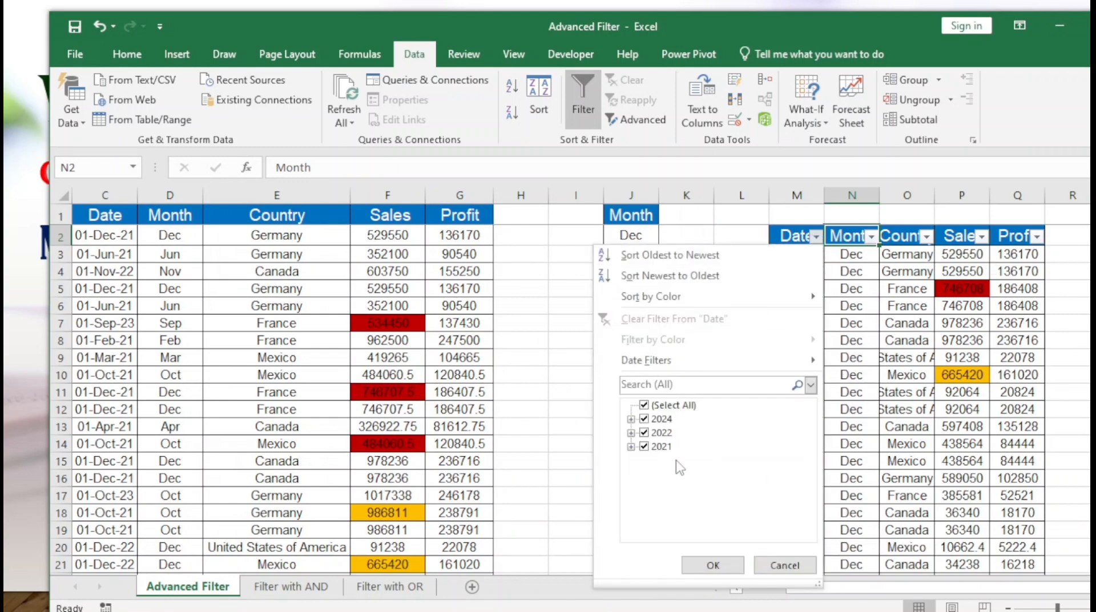
left_click(936, 339)
left_click(926, 236)
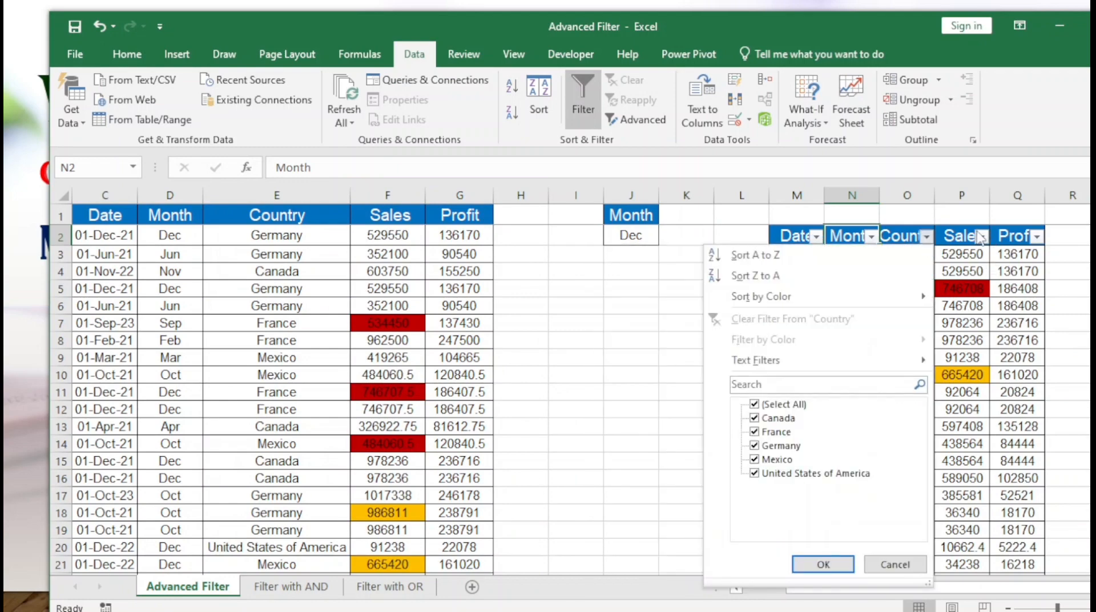
left_click(981, 237)
left_click(621, 320)
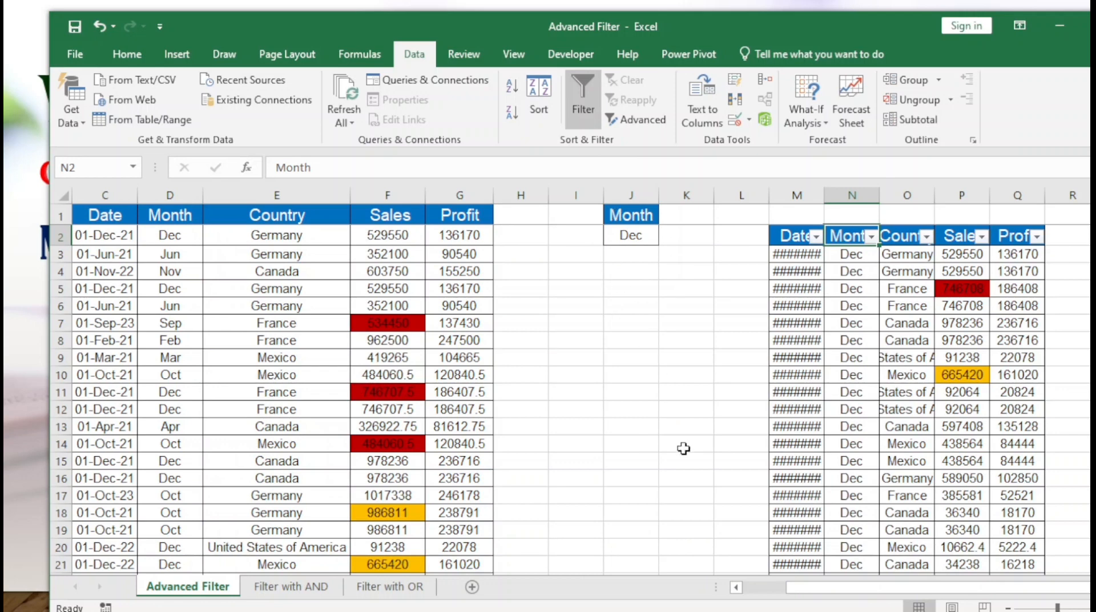
left_click(715, 339)
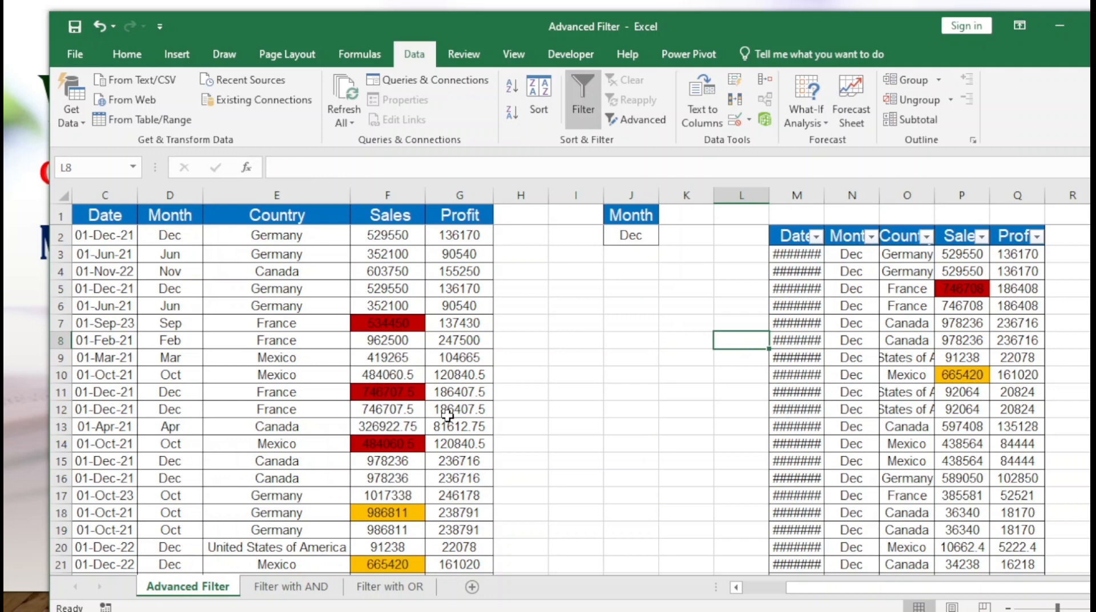
left_click(220, 324)
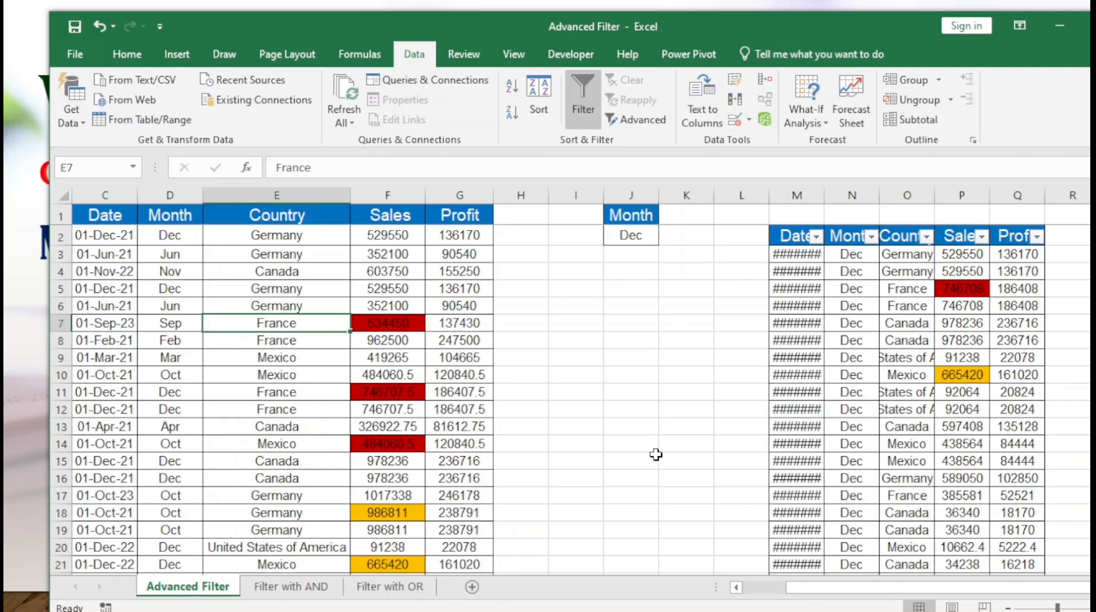
- Switch to the Filter with AND sheet and review the Month, Country and Sales criteria in J1:L2
left_click(291, 587)
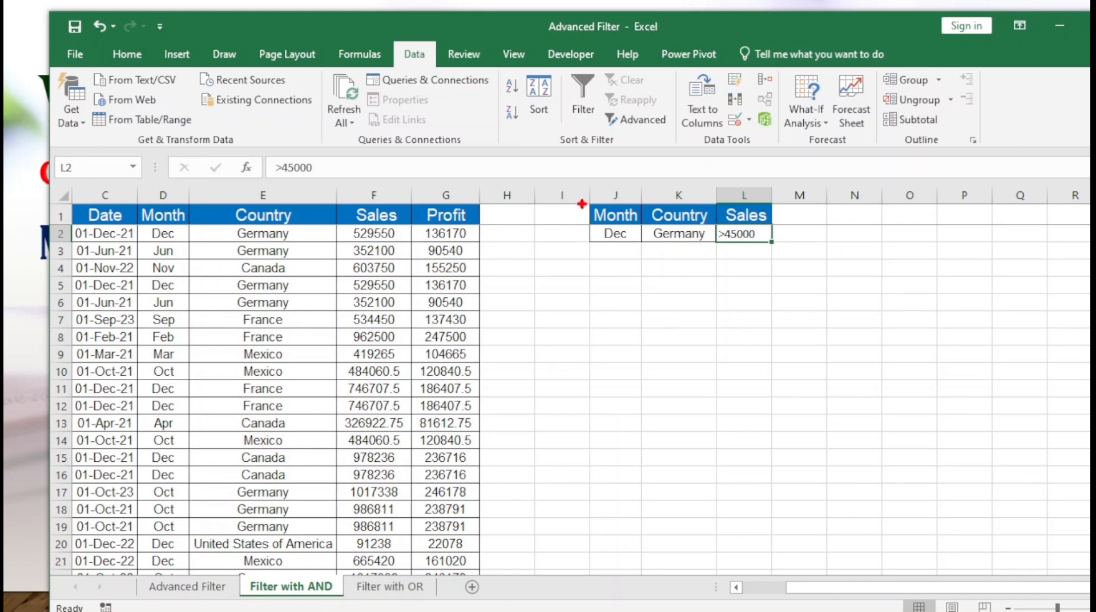
mouse_move(580, 201)
left_mouse_down()
mouse_move(659, 249)
mouse_move(802, 258)
left_mouse_up()
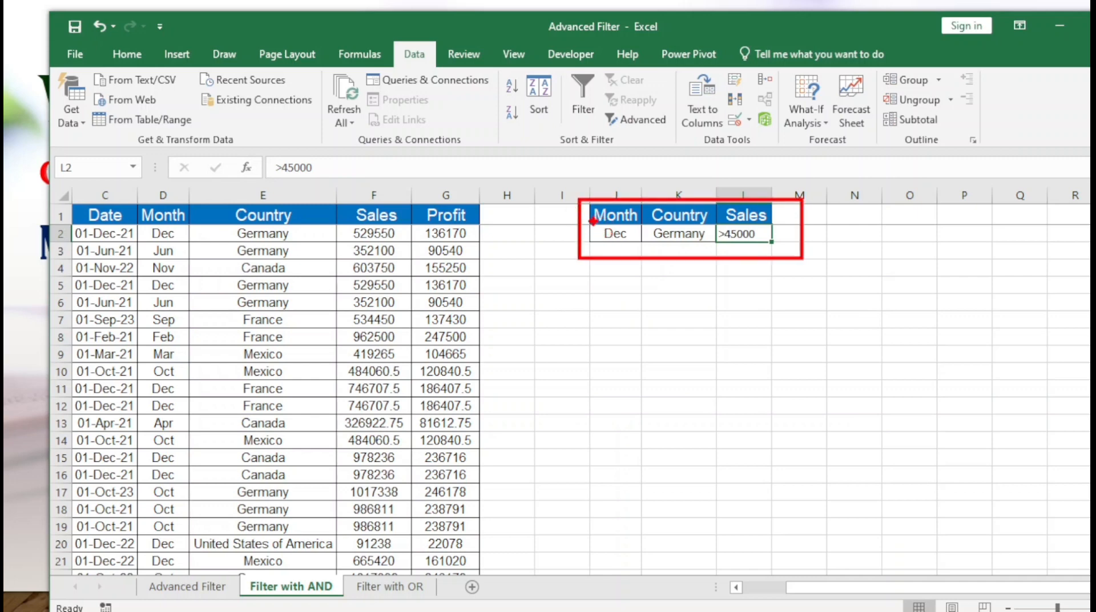
mouse_move(592, 224)
left_mouse_down()
mouse_move(633, 257)
mouse_move(714, 260)
left_mouse_up()
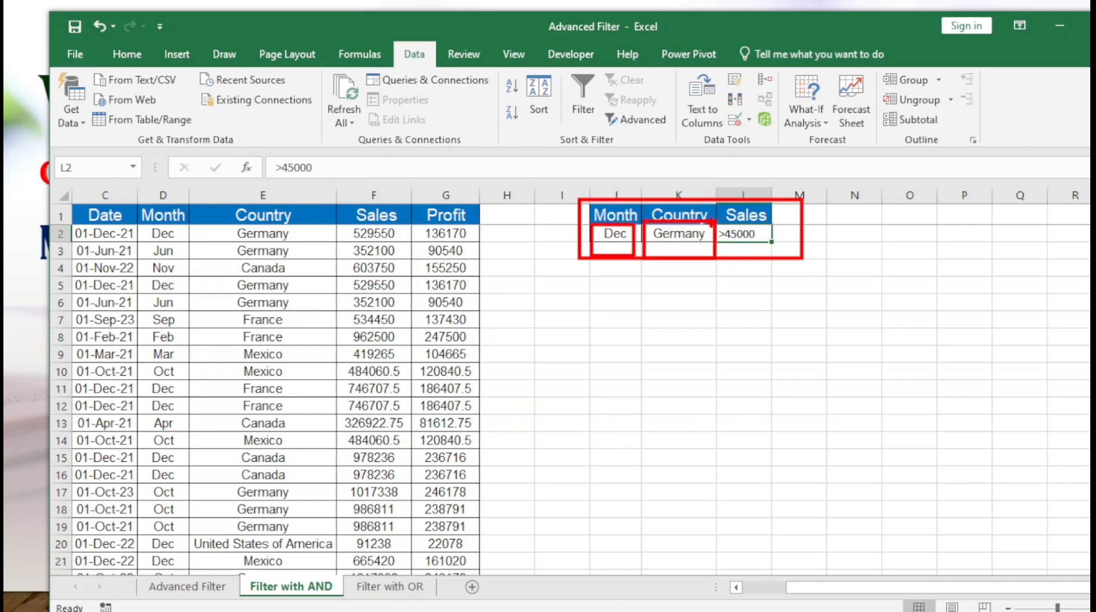
left_click_drag(710, 222, 765, 248)
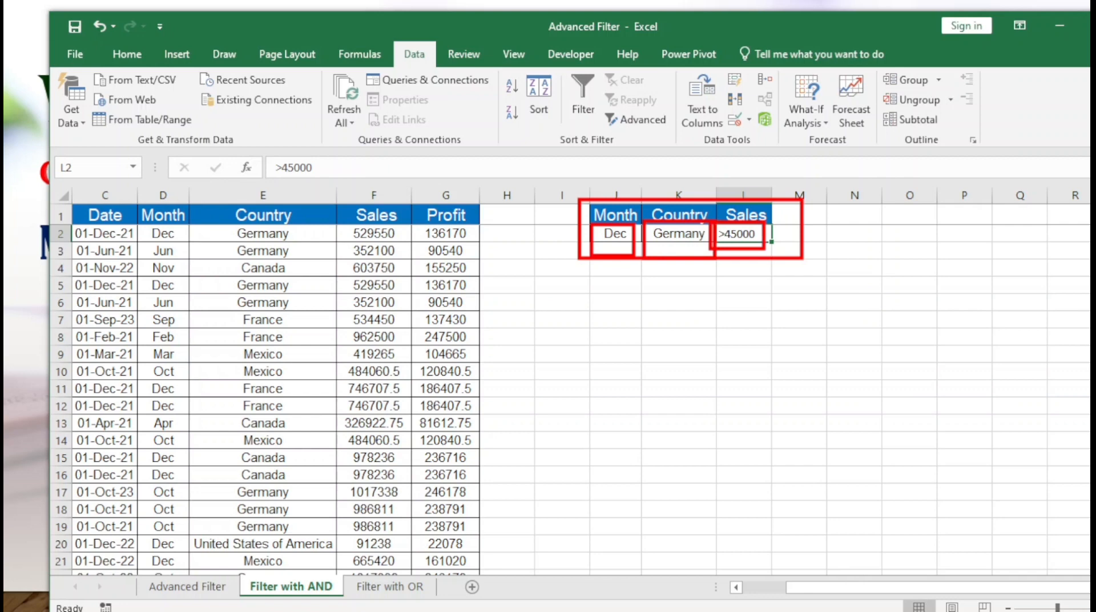
key("Escape")
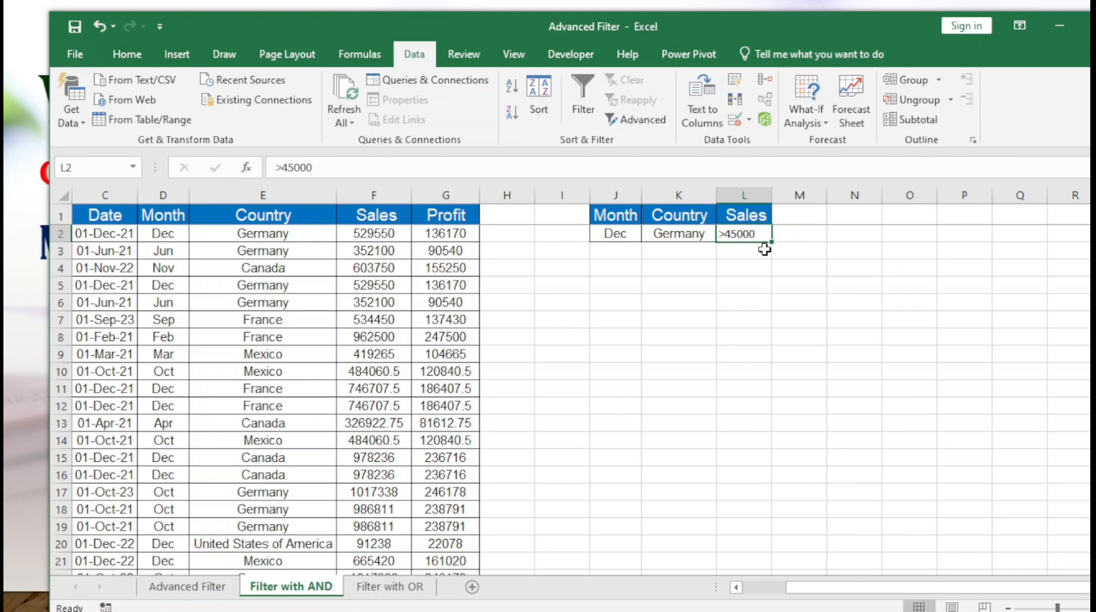
- Use Advanced Filter to copy the rows of C1:G701 that match criteria range J1:L2 to another location starting at N3
left_click(305, 300)
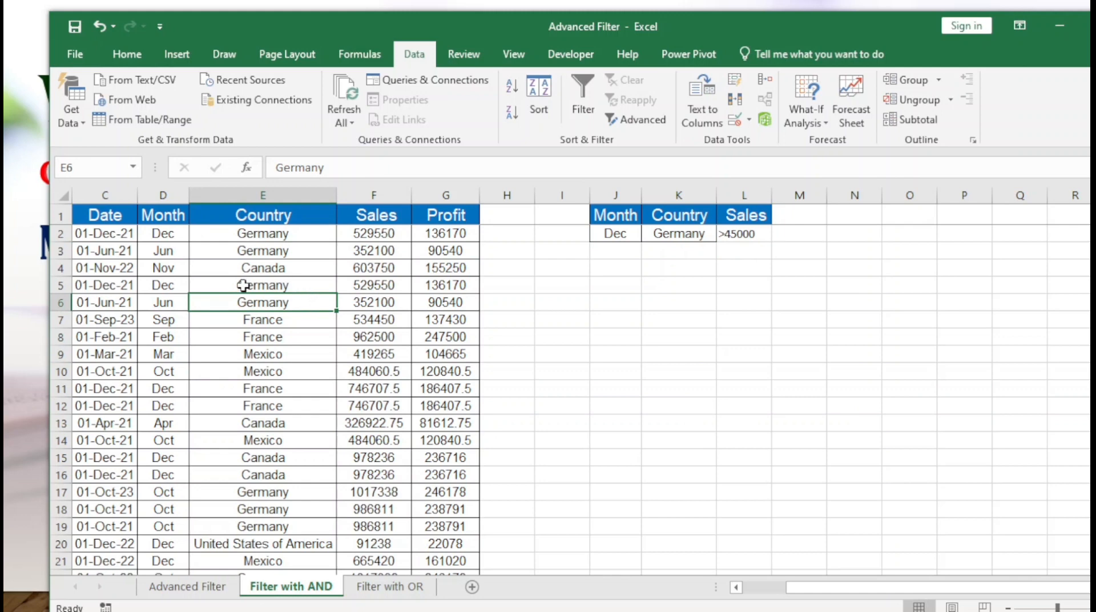
left_click(636, 119)
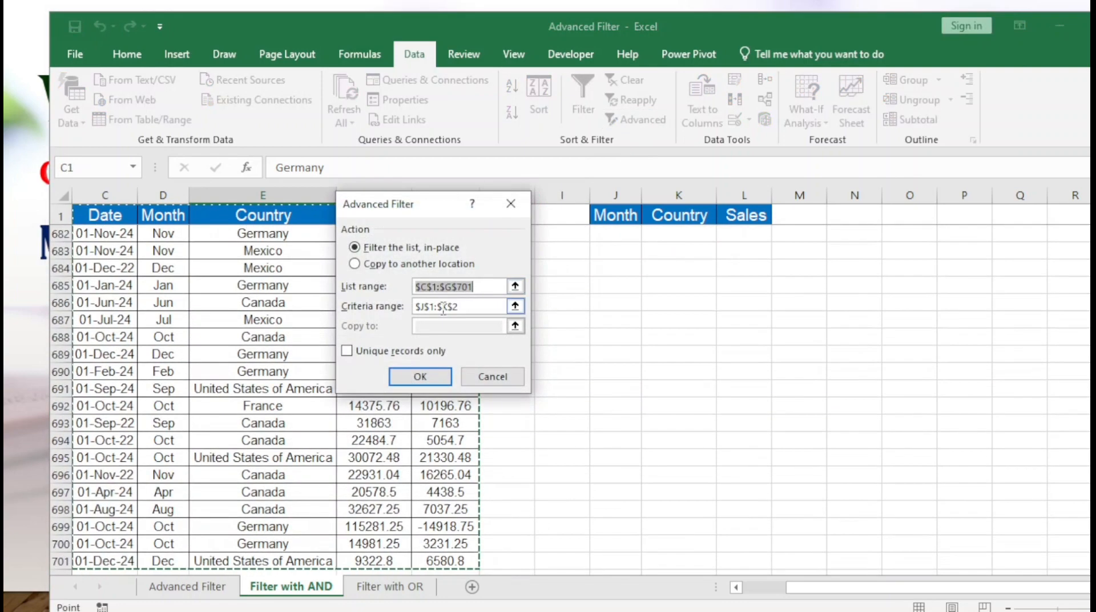
left_click(354, 264)
left_click_drag(437, 205, 331, 119)
left_click(369, 220)
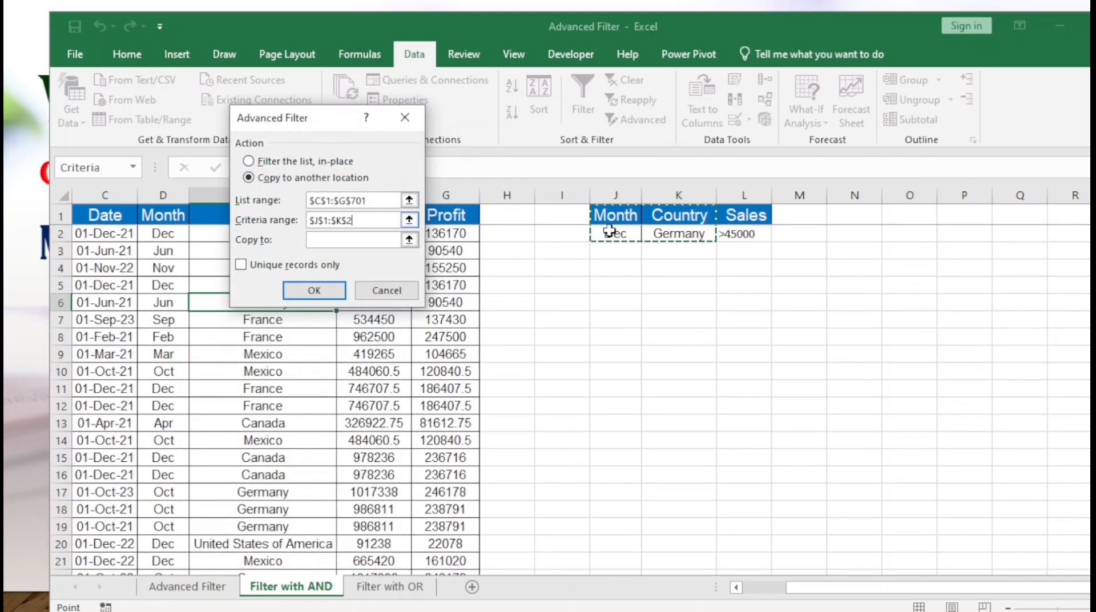
left_click(628, 217)
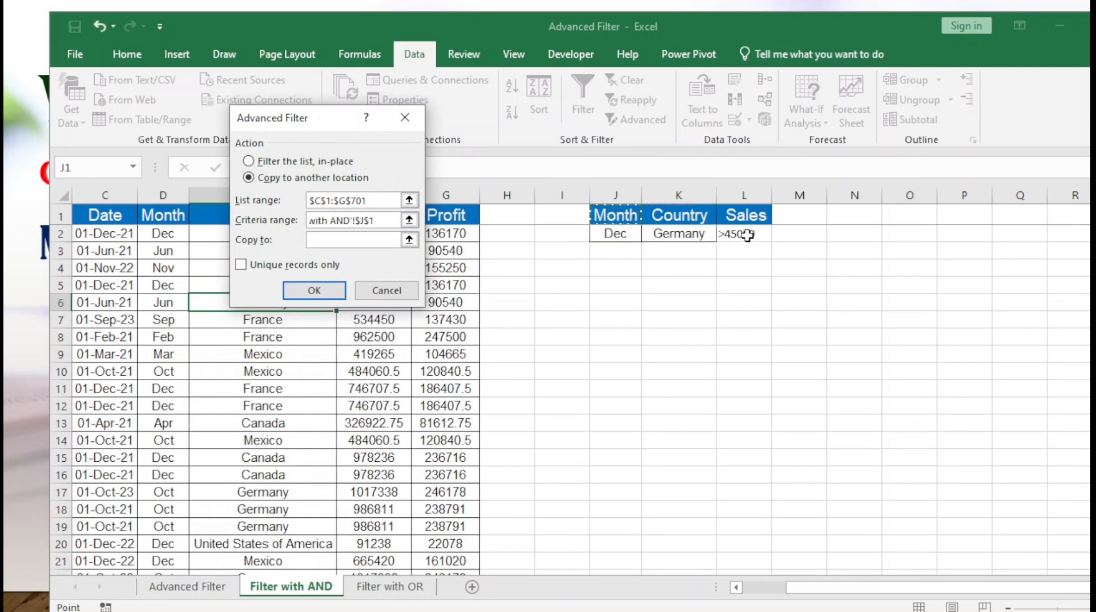
left_click_drag(616, 217, 742, 234)
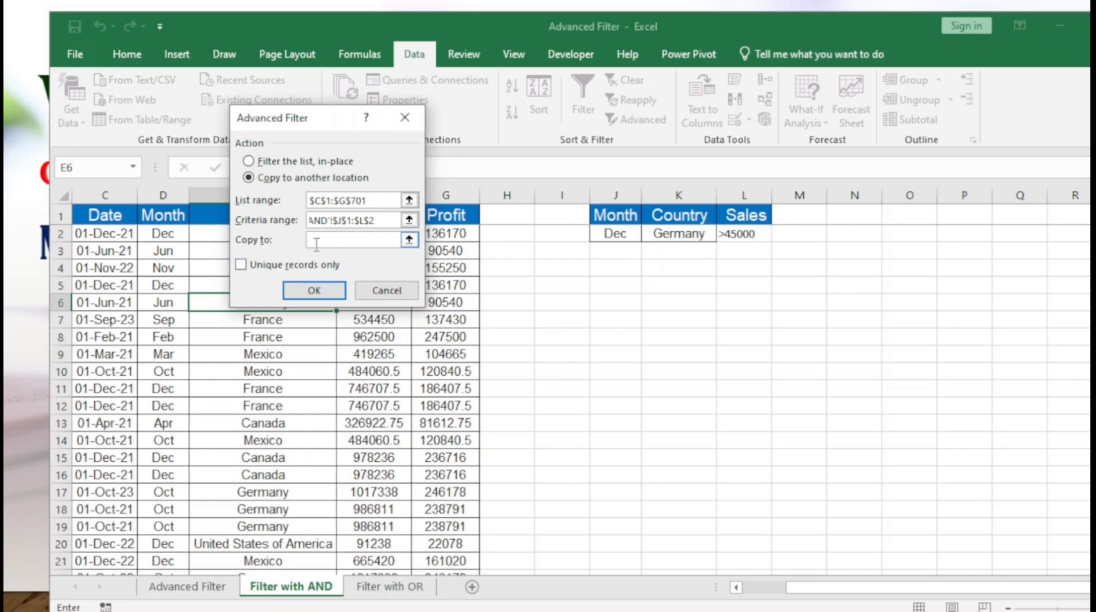
left_click(848, 249)
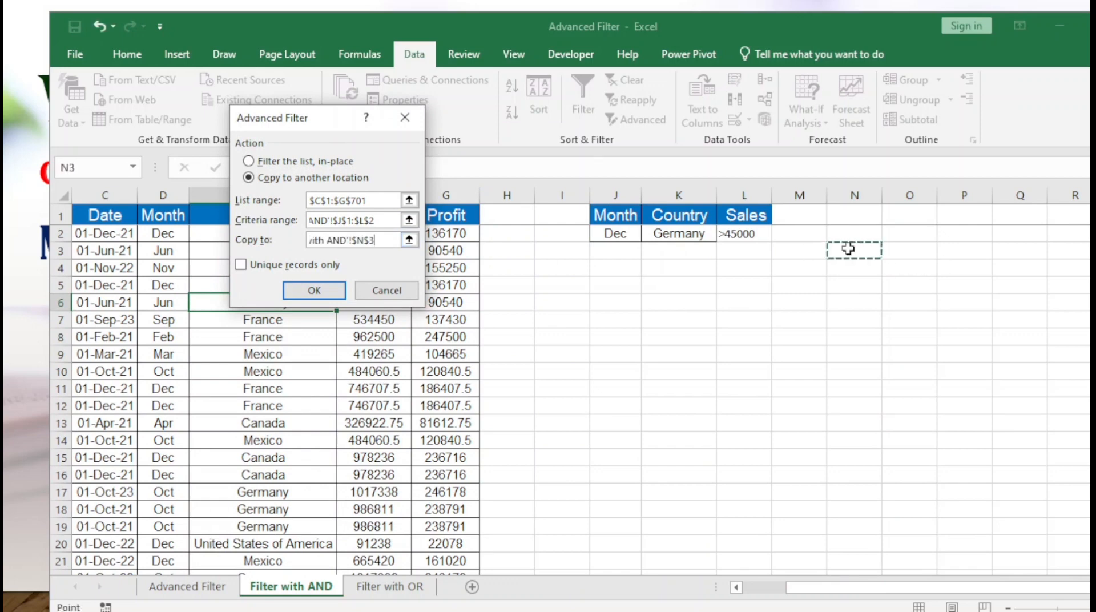
left_click(295, 291)
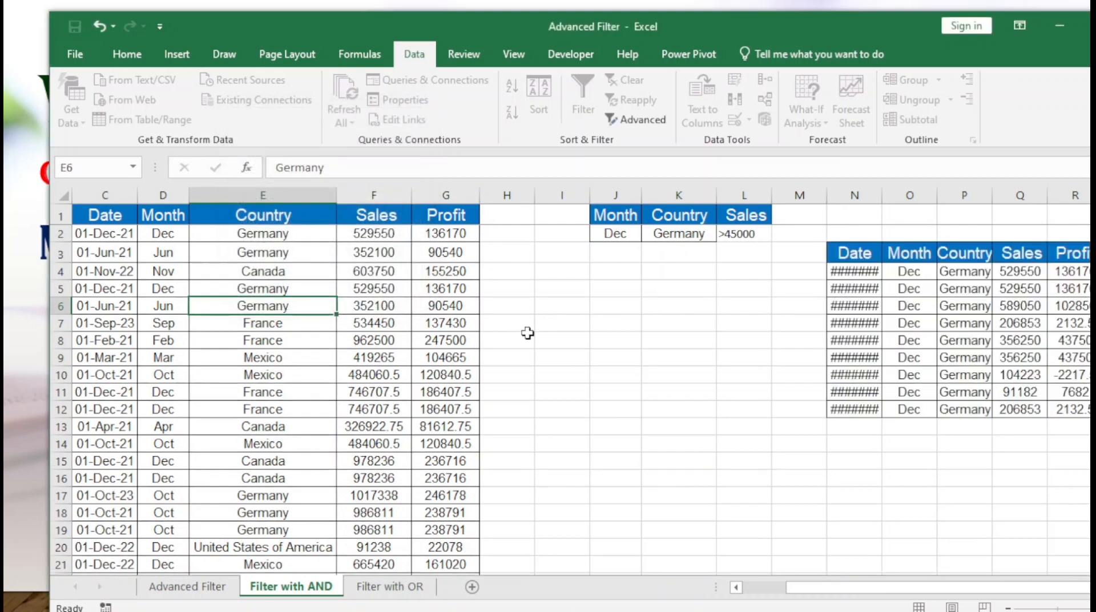
- Autofit the extracted table's Date column N and Country column P to their contents
double_click(882, 188)
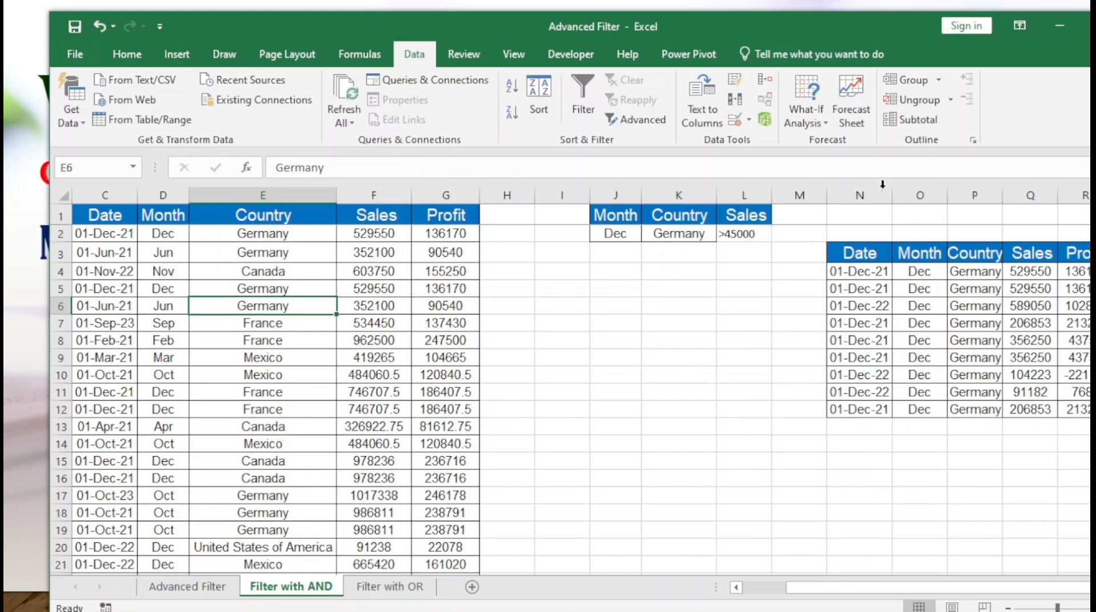
double_click(1003, 195)
scroll(885, 289, "right", 1)
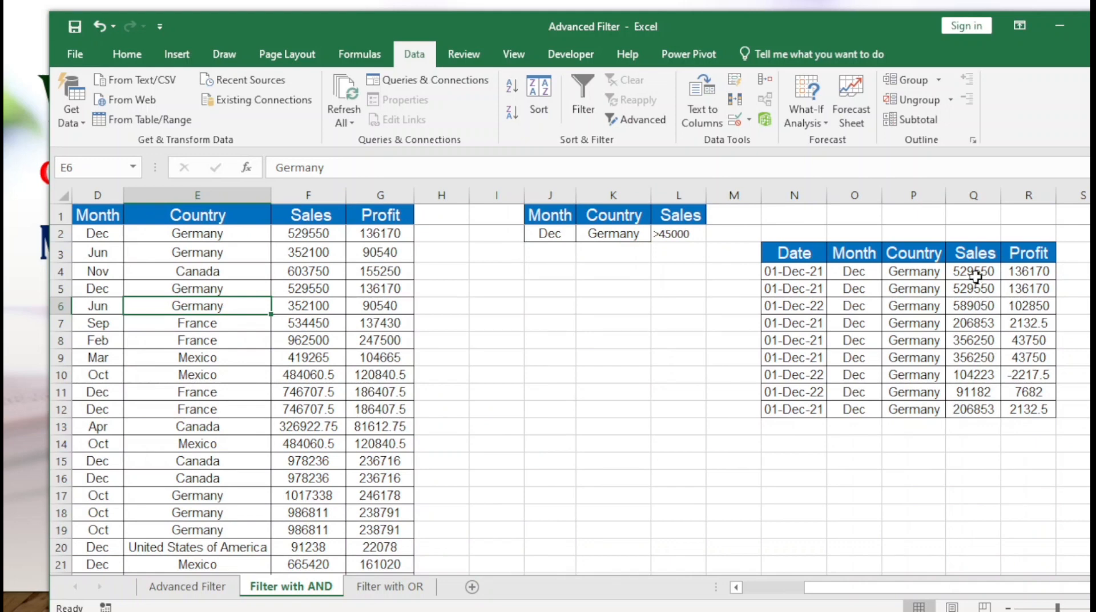
- Compare the extracted rows' Month, Country and Sales values with the AND criteria in J2:L2
left_click(983, 415)
left_click(978, 276)
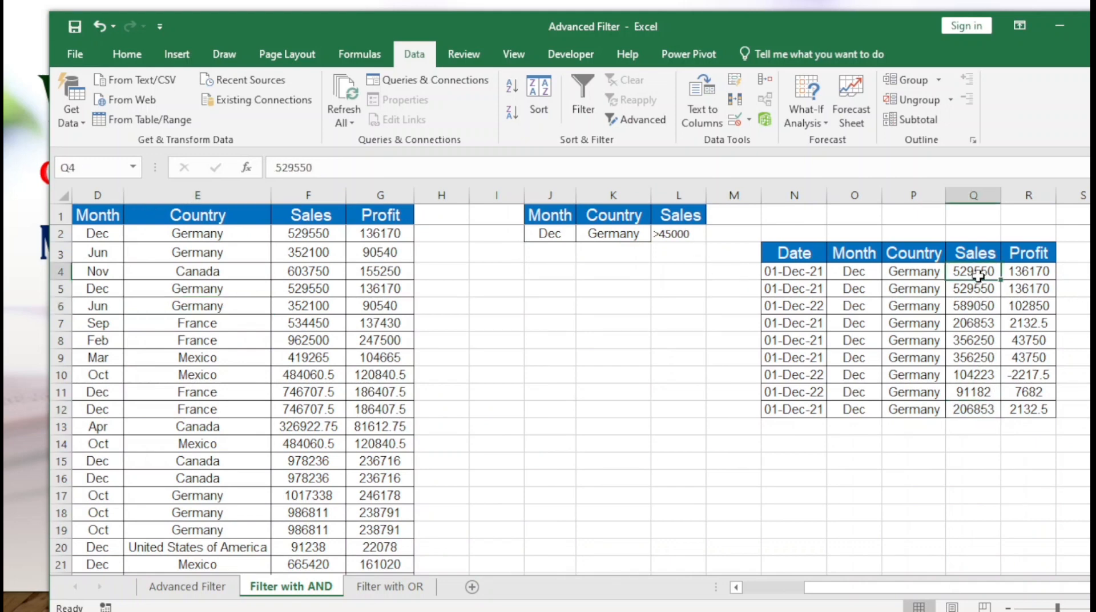
left_click(848, 272)
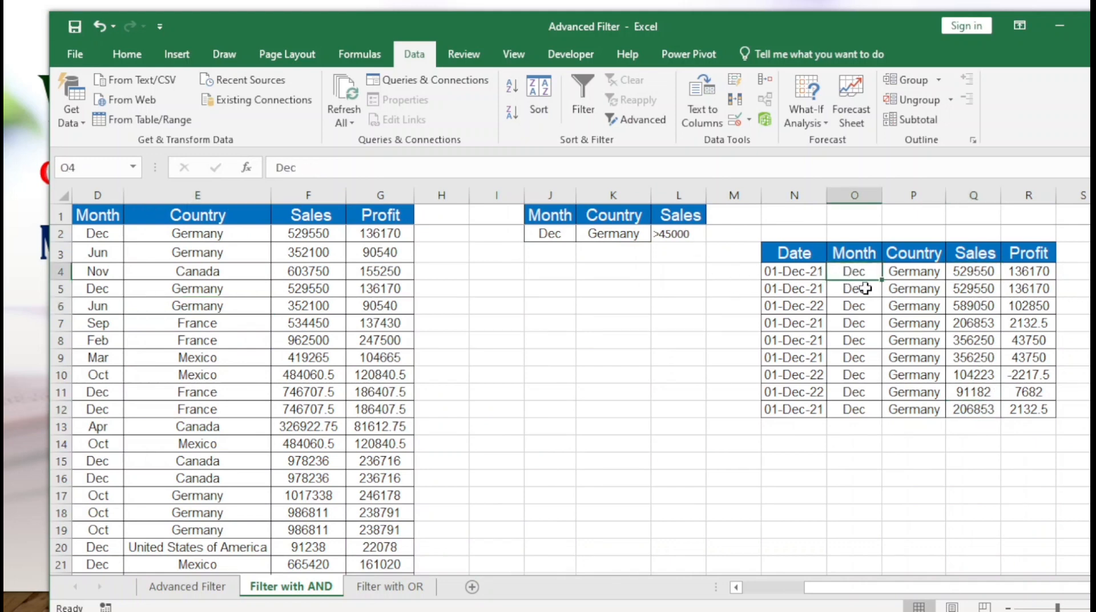
left_click(893, 276)
left_click(616, 239)
left_click(678, 232)
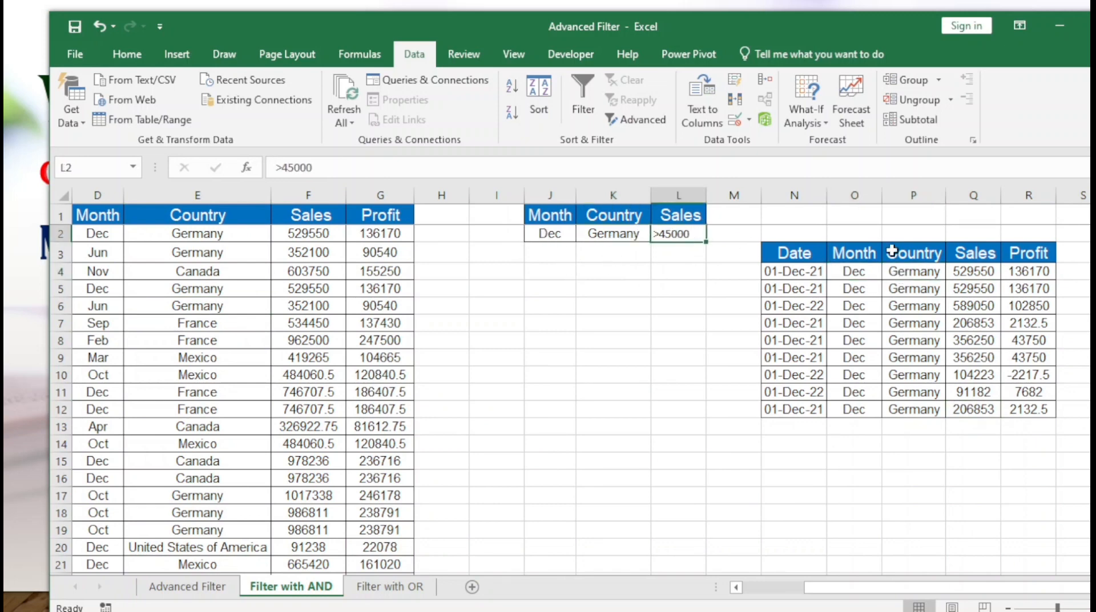
left_click(975, 274)
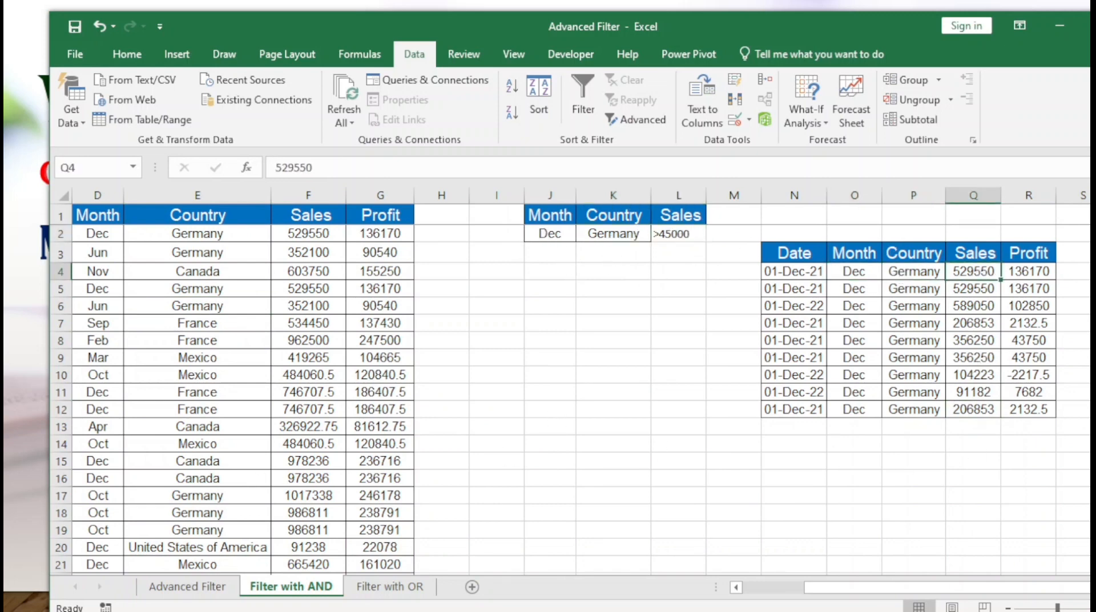
scroll(1028, 595, "left", 3)
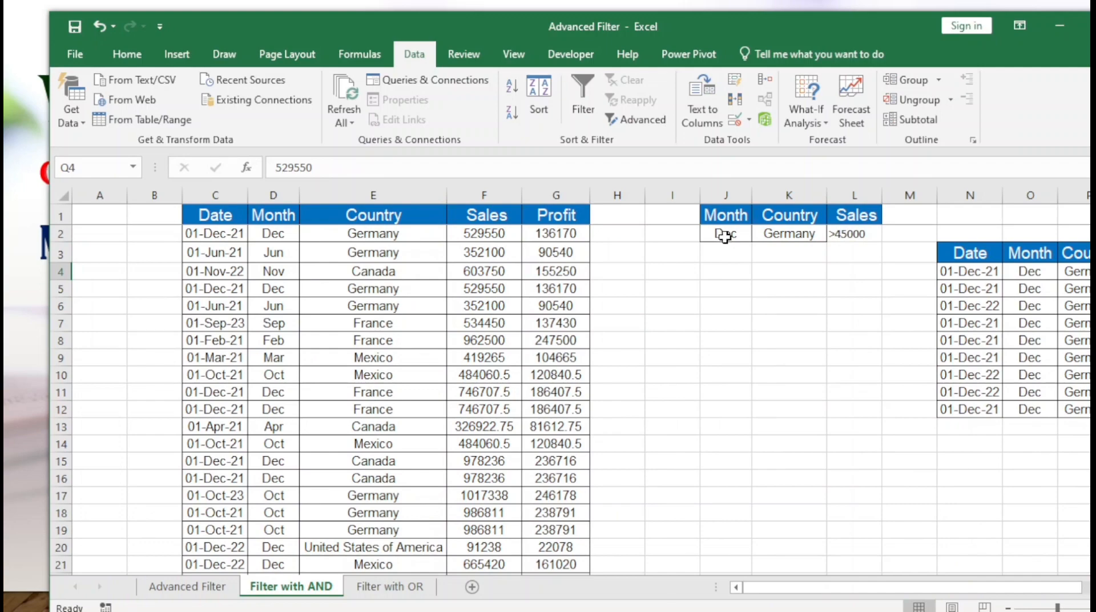
- Review the Country and Sales criteria in K2 and L2 of the Filter with AND sheet
left_click(795, 234)
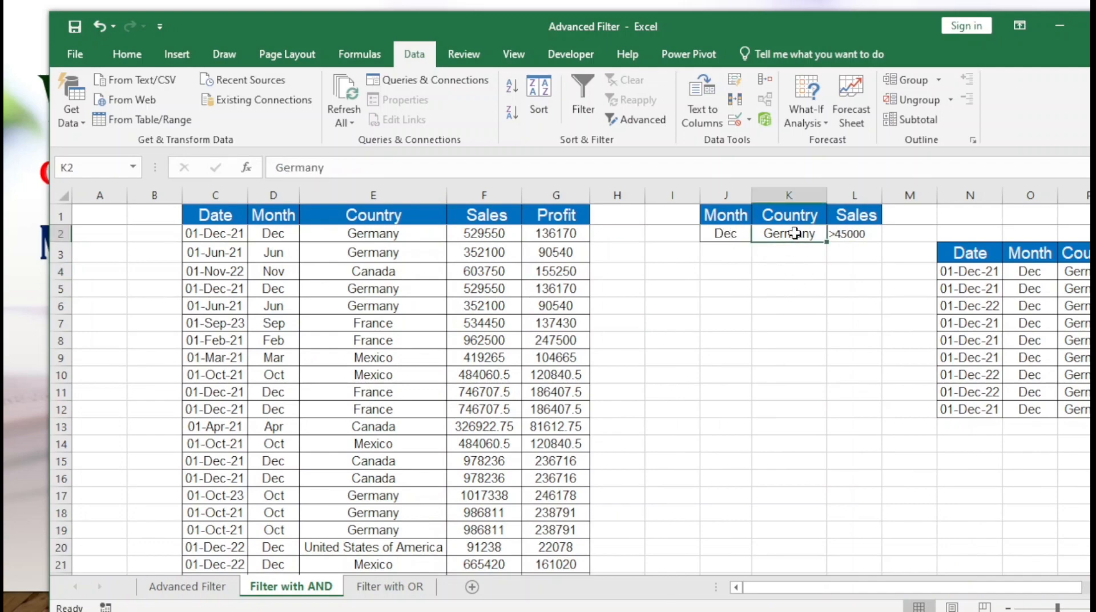
left_click(855, 230)
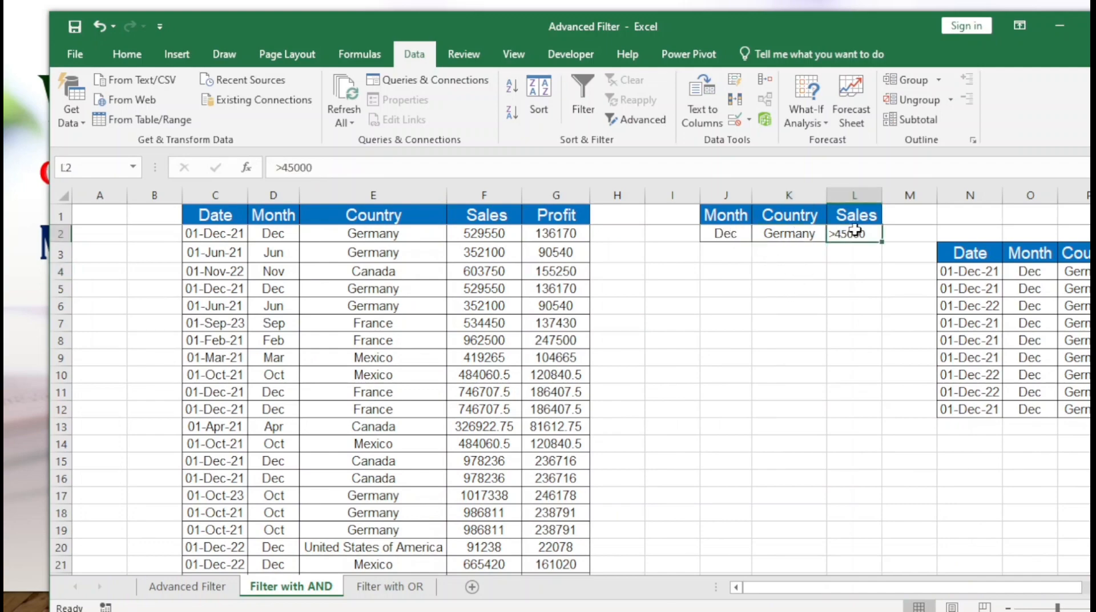
- On the Filter with OR sheet, use Advanced Filter to copy the rows of C1:D701 matching criteria range G1:H3 to L2
left_click(385, 588)
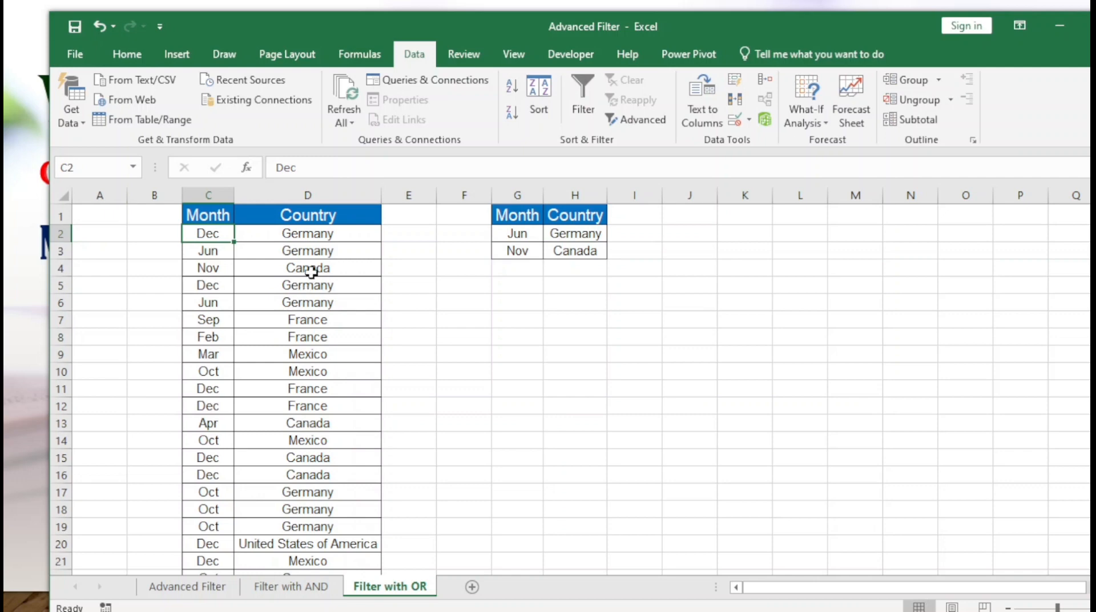
left_click(337, 266)
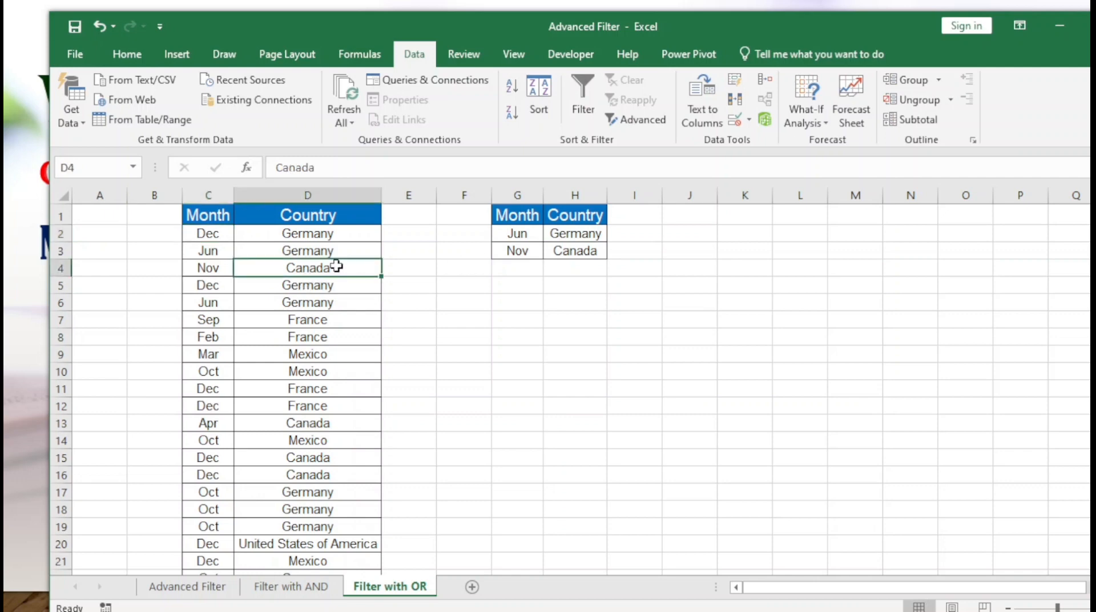
left_click(622, 120)
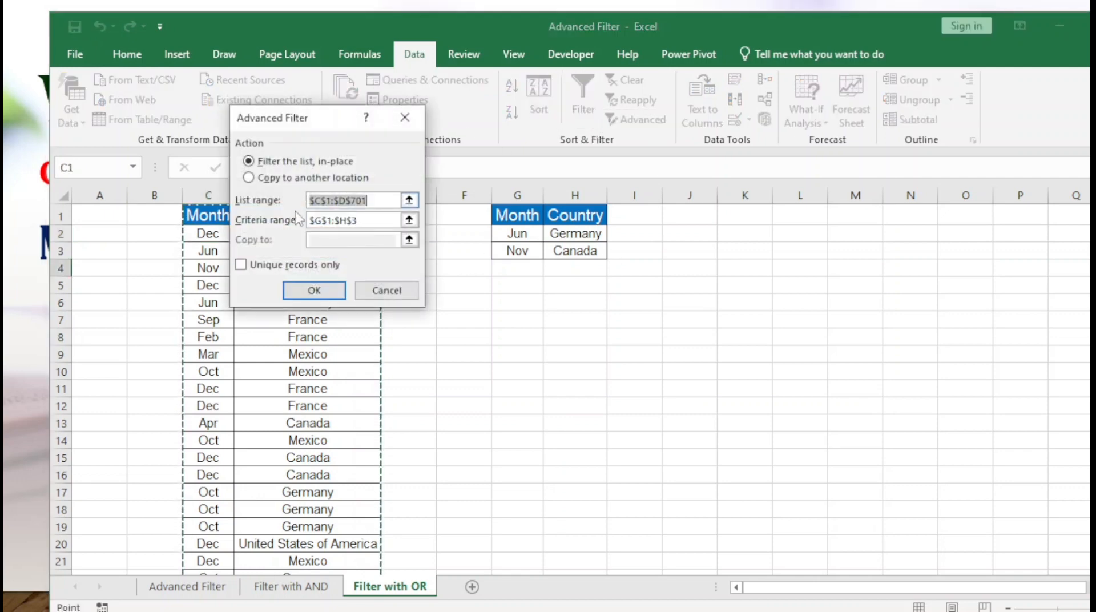
left_click(249, 178)
left_click(373, 220)
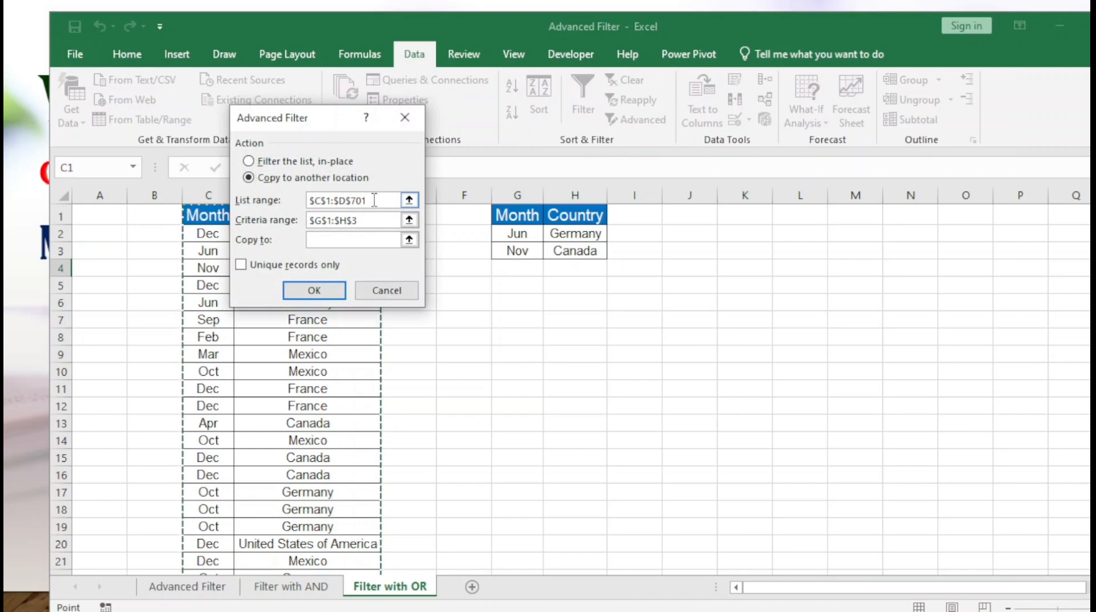
left_click_drag(373, 221, 274, 217)
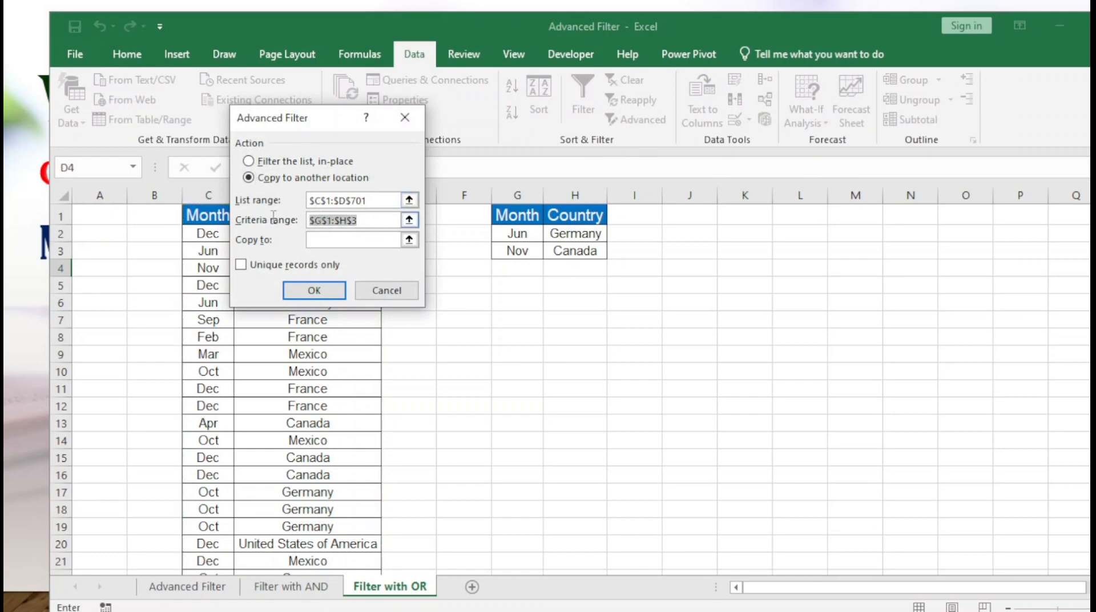
left_click_drag(500, 220, 587, 252)
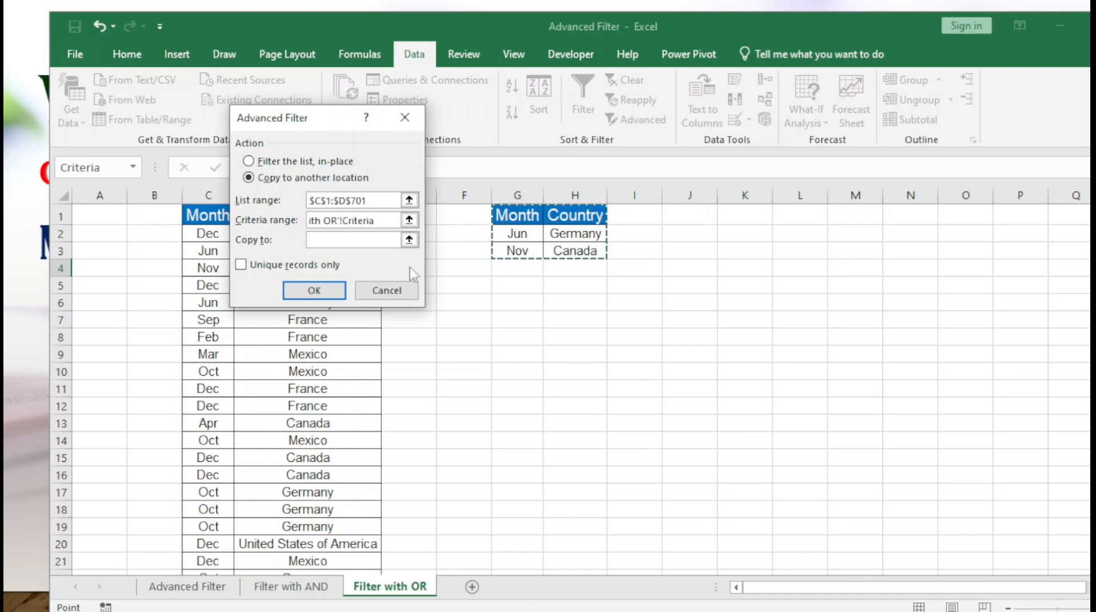
left_click(342, 241)
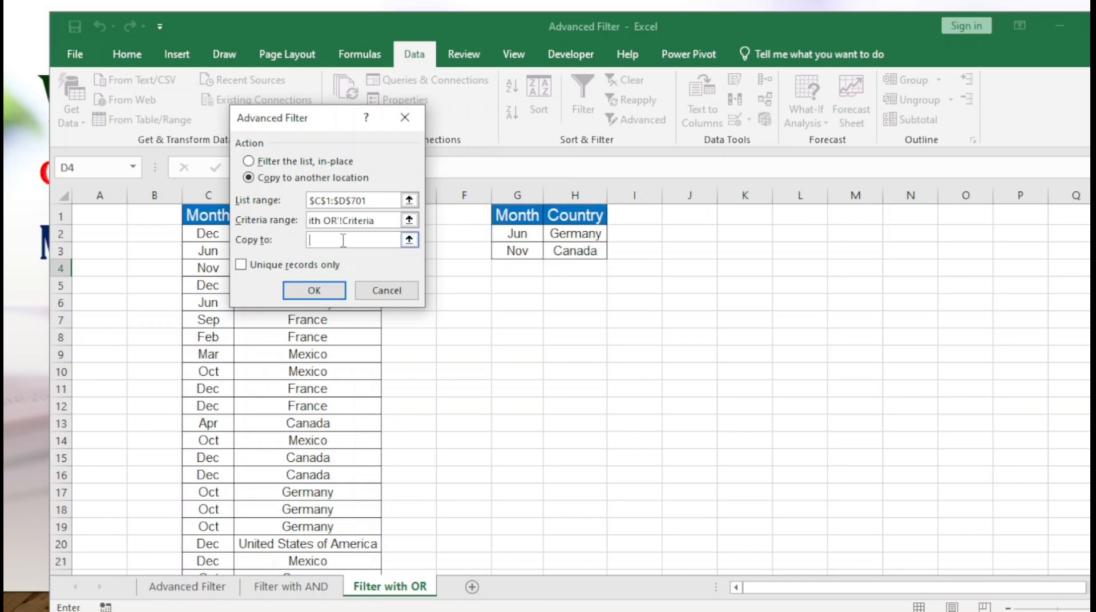
left_click(802, 234)
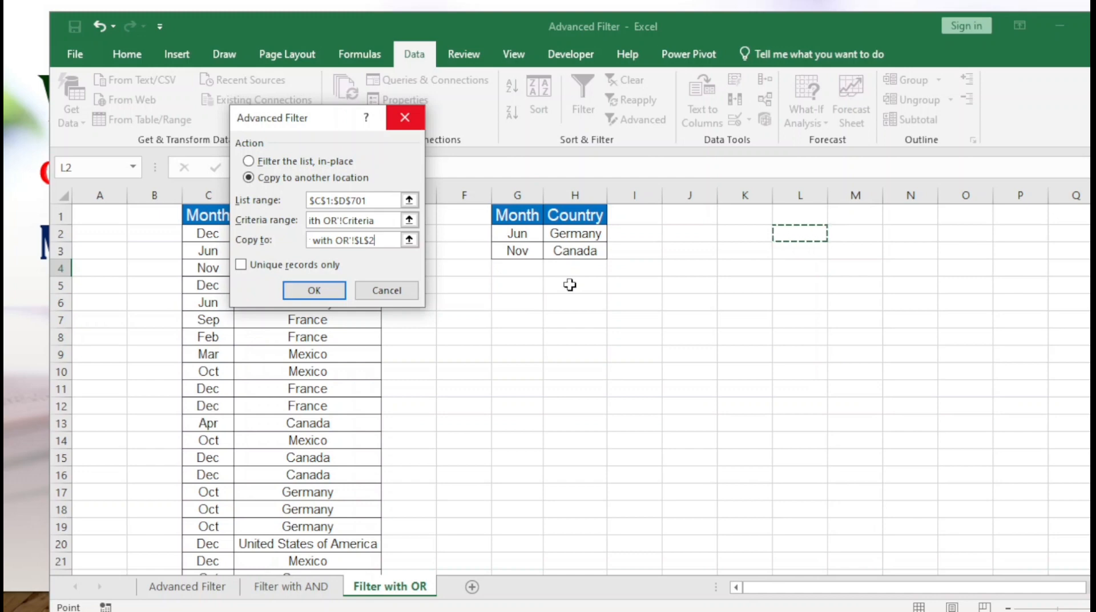
left_click(314, 290)
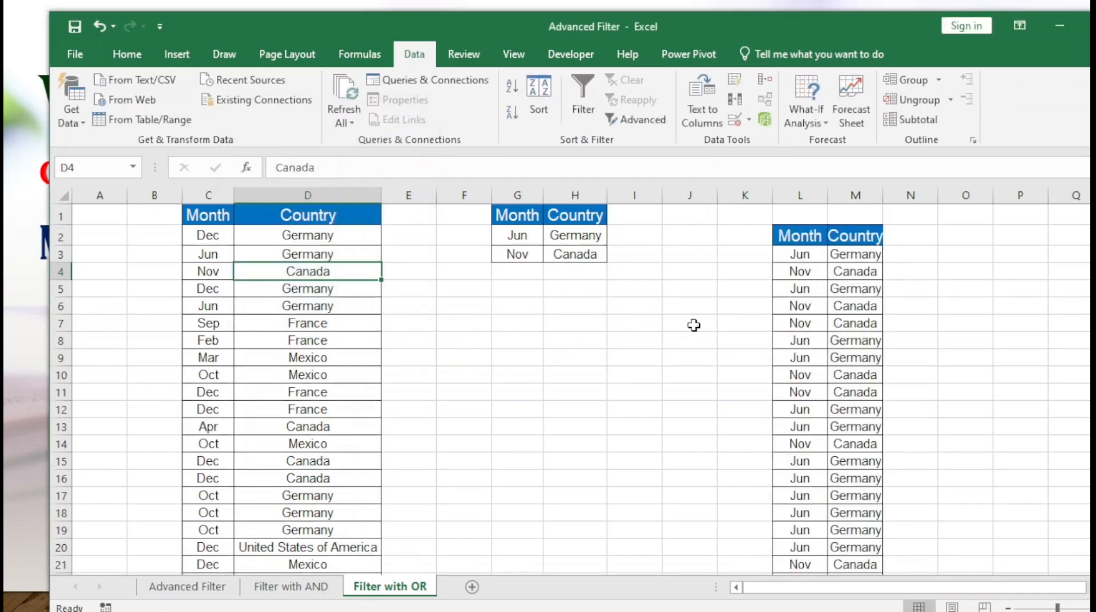
- Autofit the extracted table's columns L and M and add filter buttons to its Month and Country headers
double_click(828, 195)
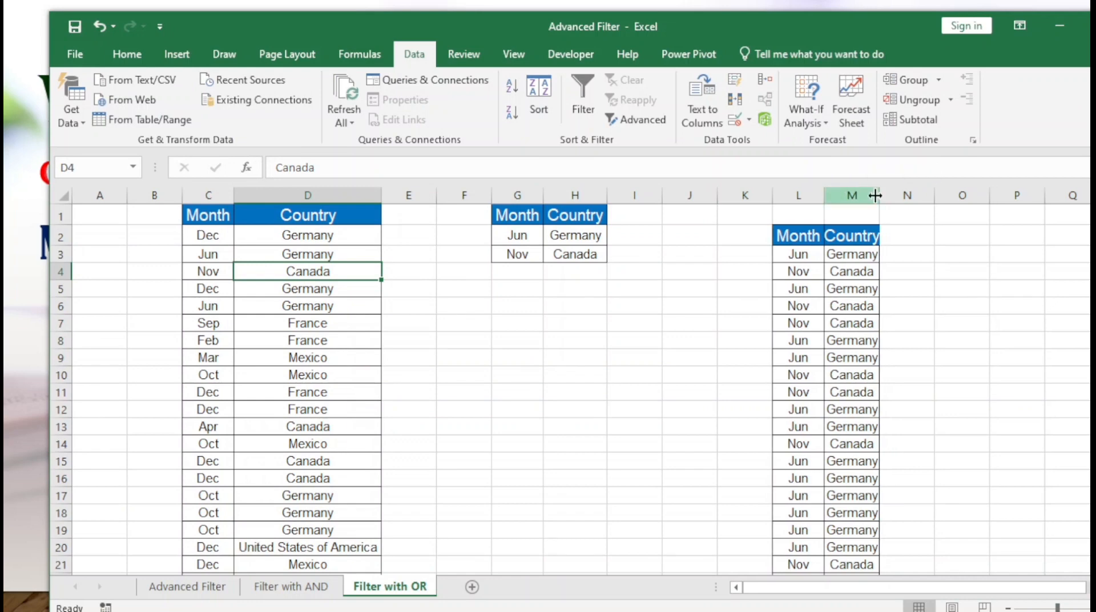
double_click(881, 194)
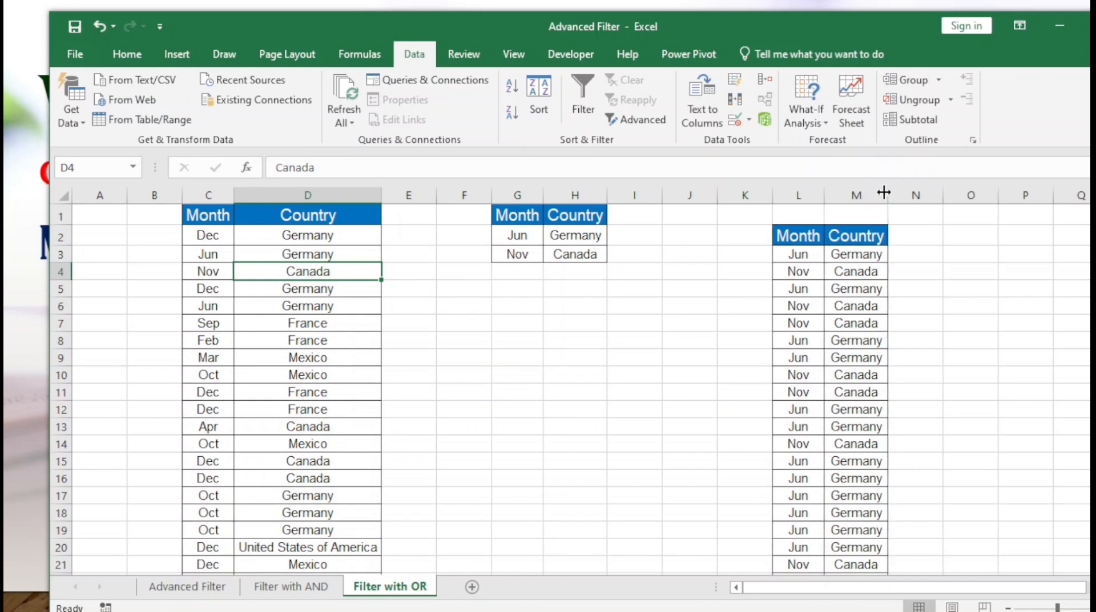
left_click(822, 243)
left_click(583, 98)
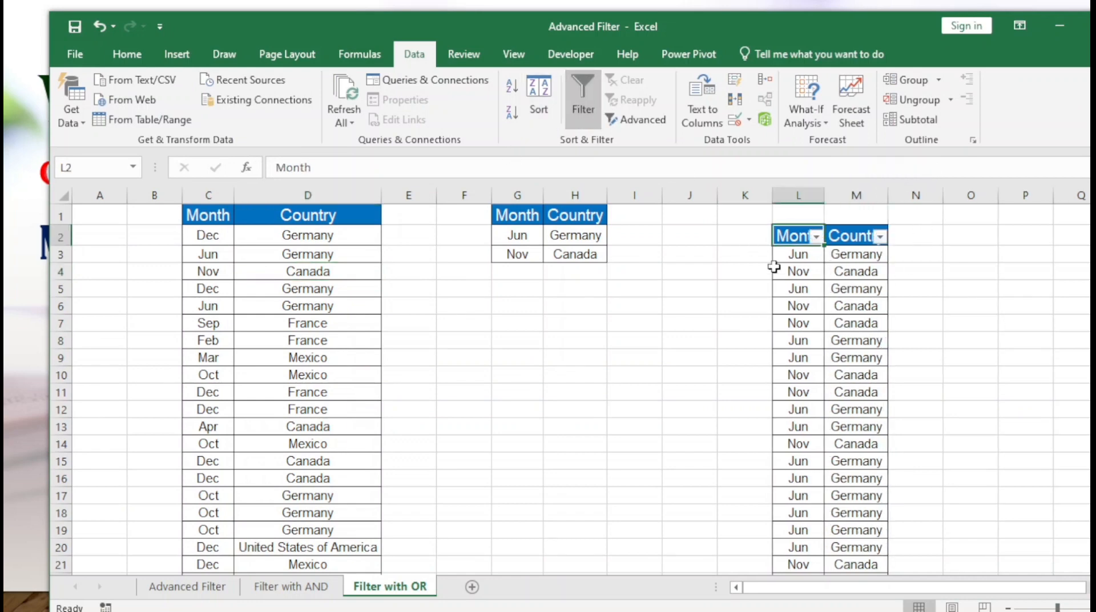
- Check which values the extracted table's Month and Country filter lists offer, leaving both filters unapplied
left_click(816, 236)
left_click(571, 393)
left_click(860, 235)
left_click(880, 237)
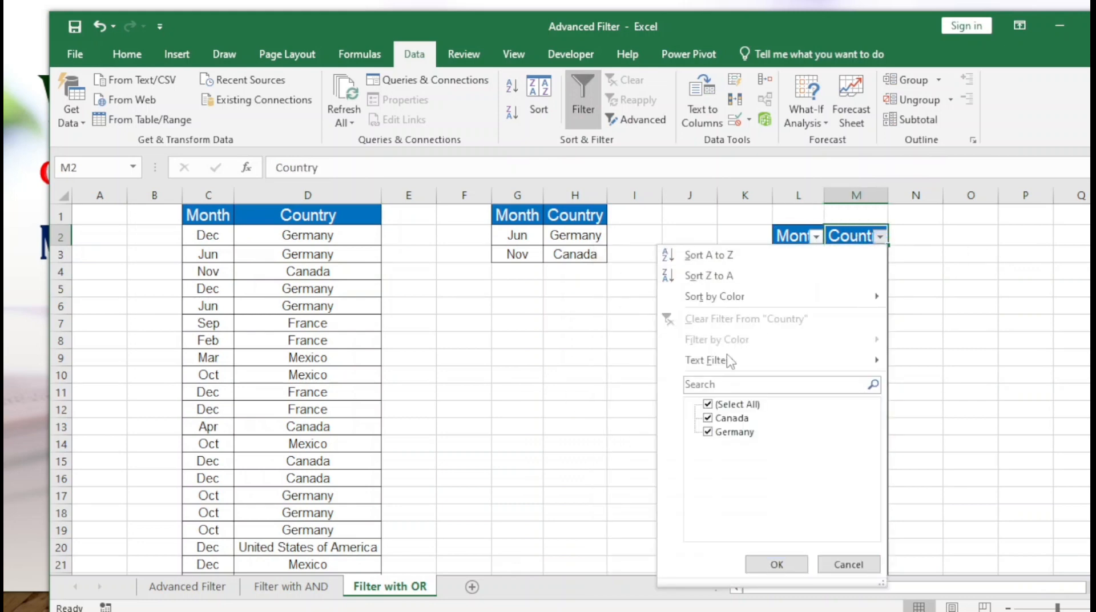
left_click(597, 413)
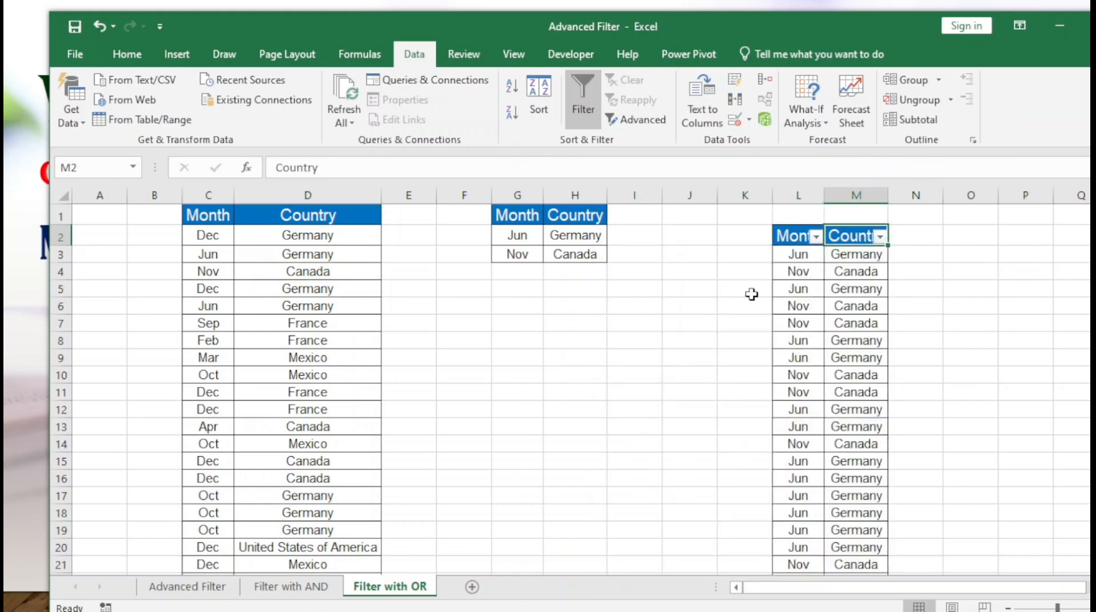
- Compare the Month and Country pairs in the extracted table with the OR criteria in G2:H3 and the source list
left_click(509, 264)
left_click(569, 255)
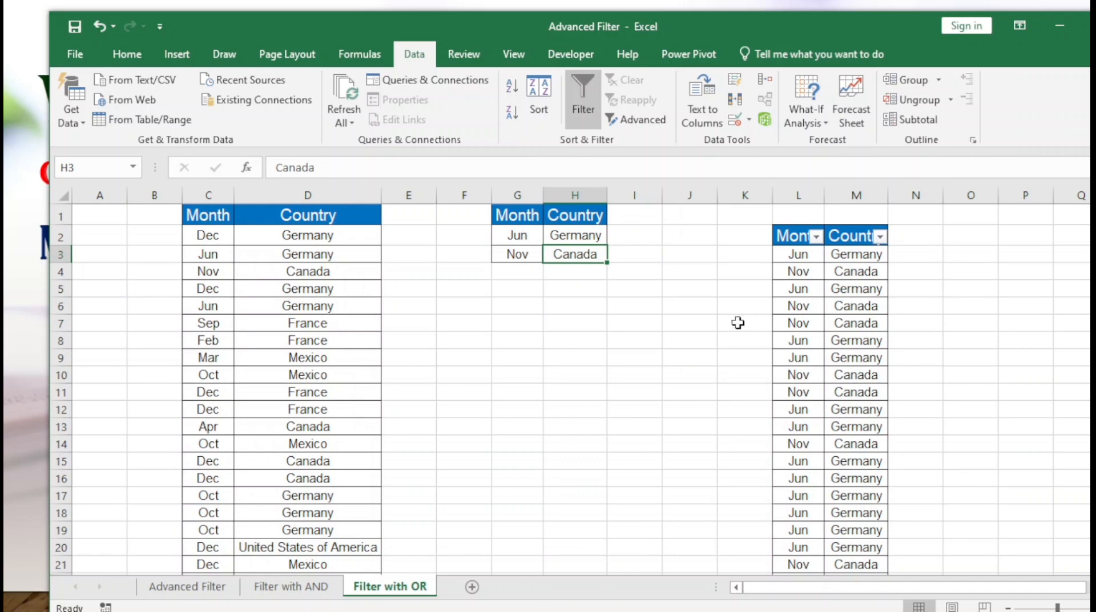
left_click(802, 192)
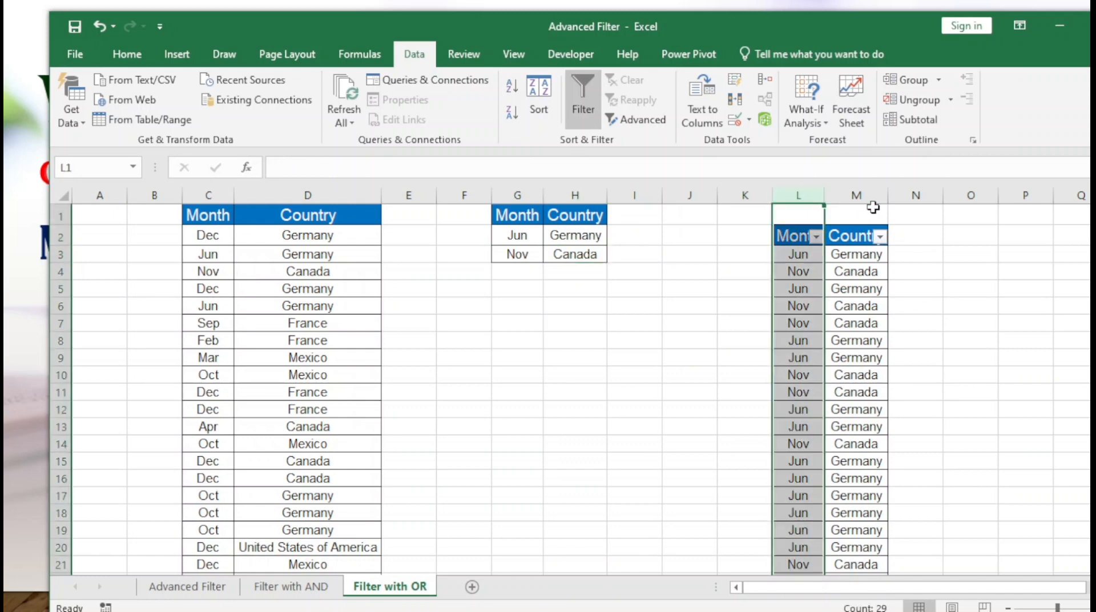
left_click(294, 306)
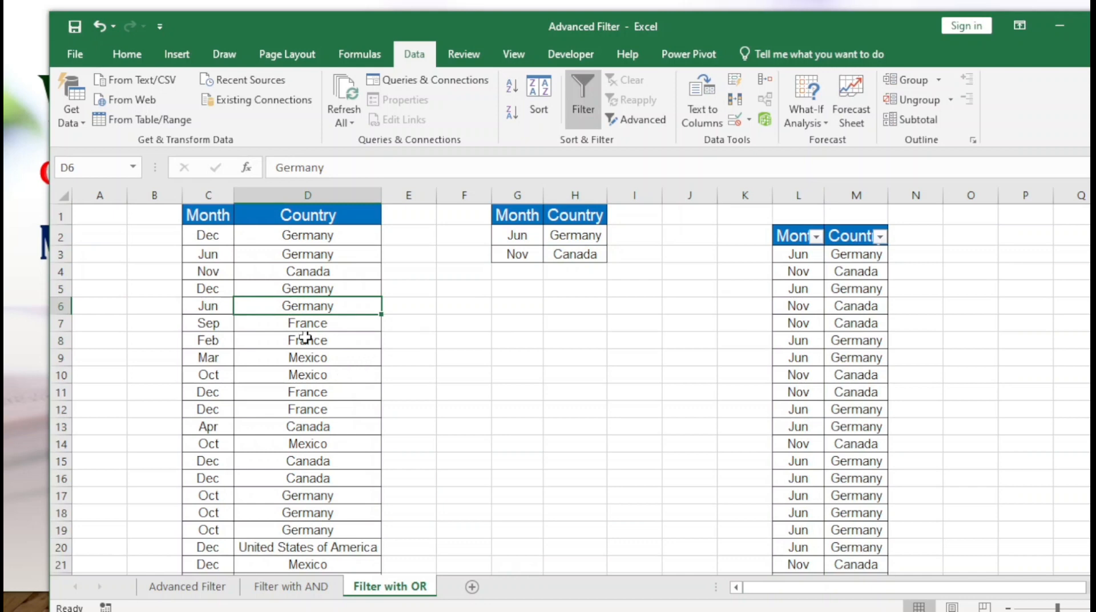
left_click(797, 272)
left_click(818, 409)
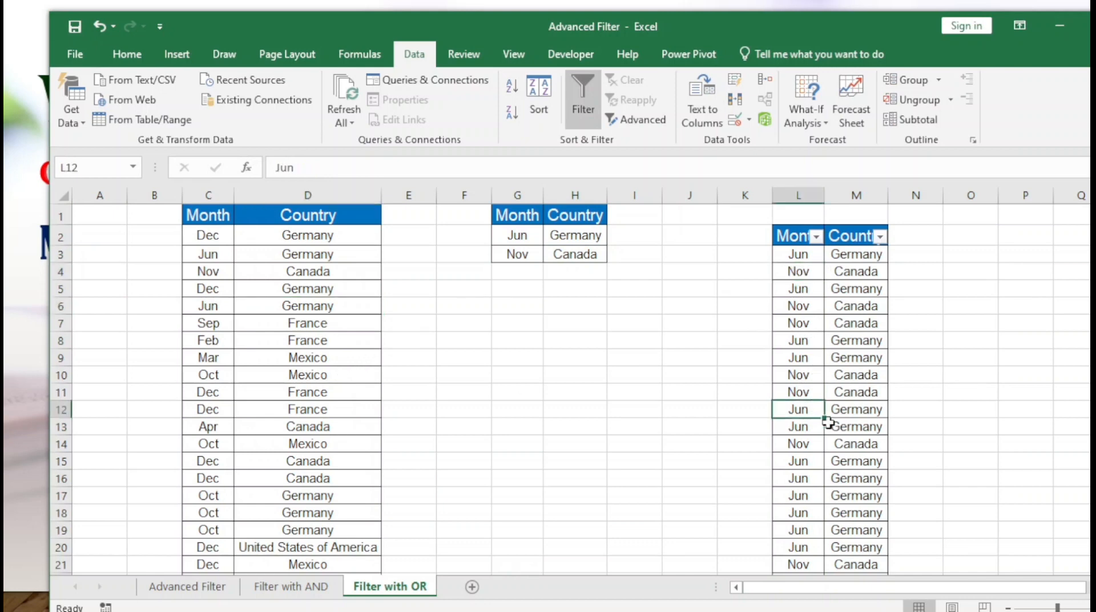
left_click(793, 357)
left_click(862, 358)
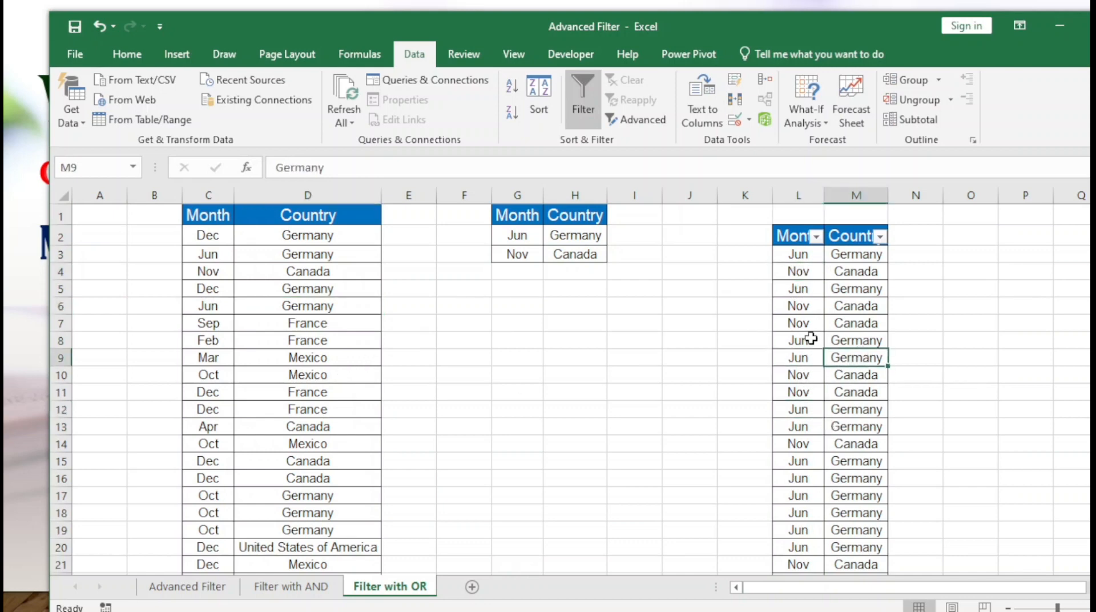
left_click(843, 340)
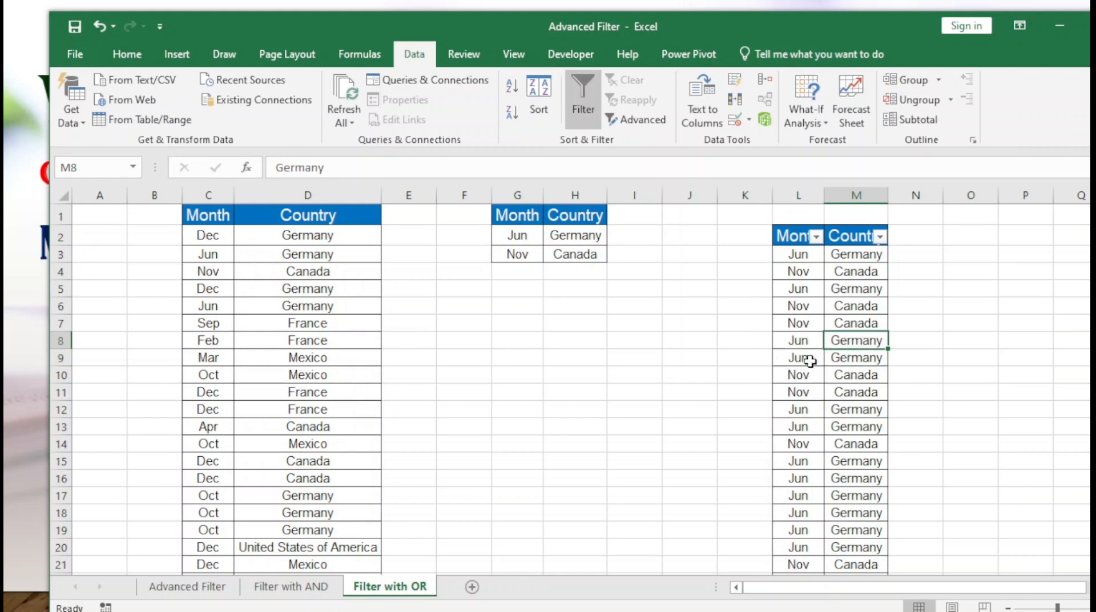
left_click(334, 361)
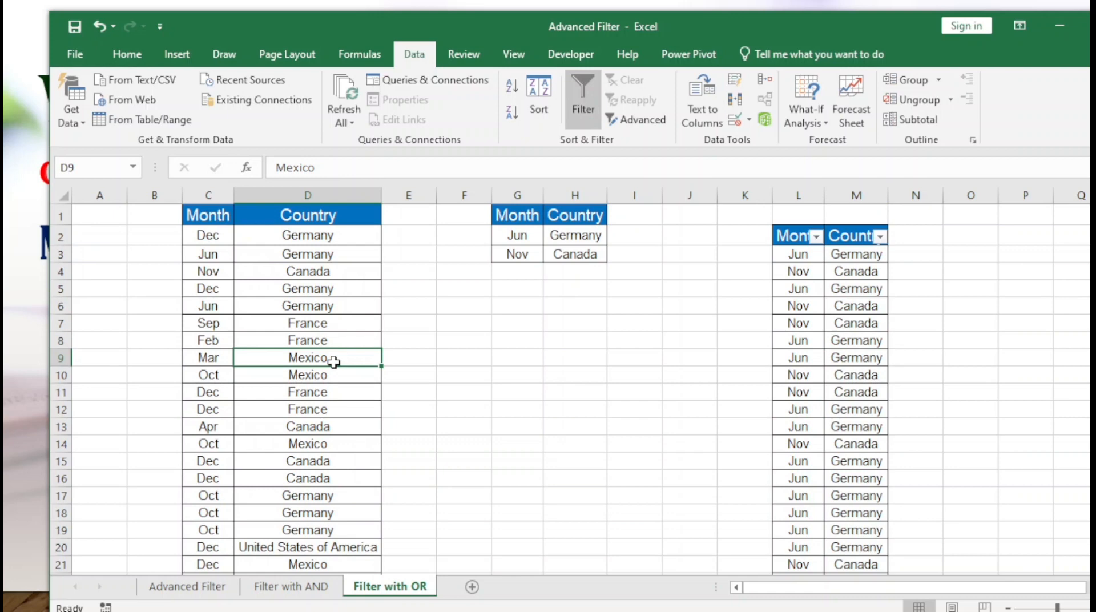
left_click(334, 291)
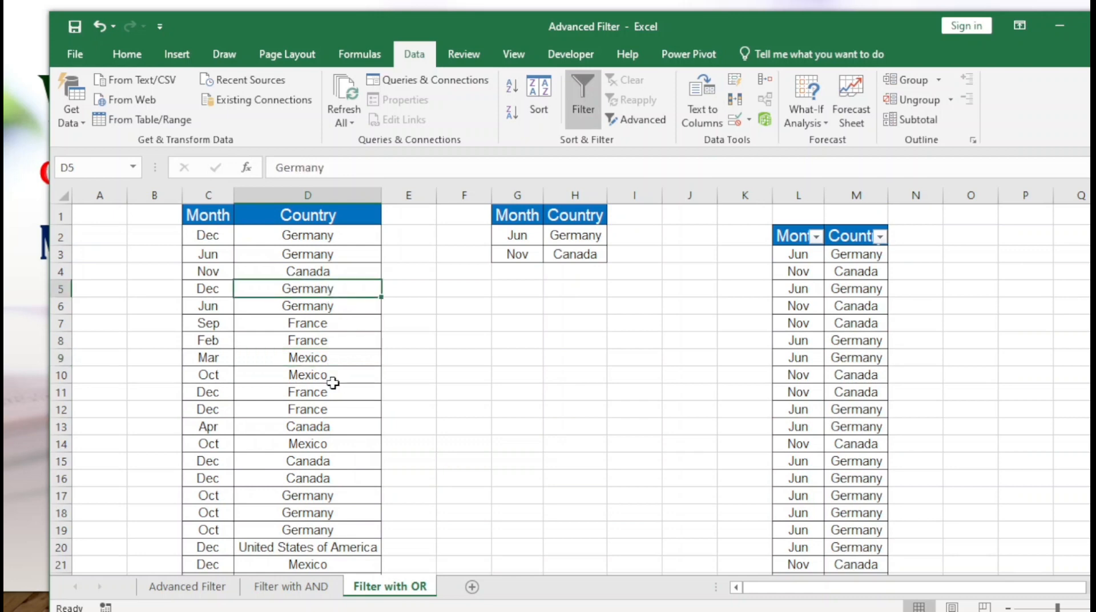
left_click(308, 269)
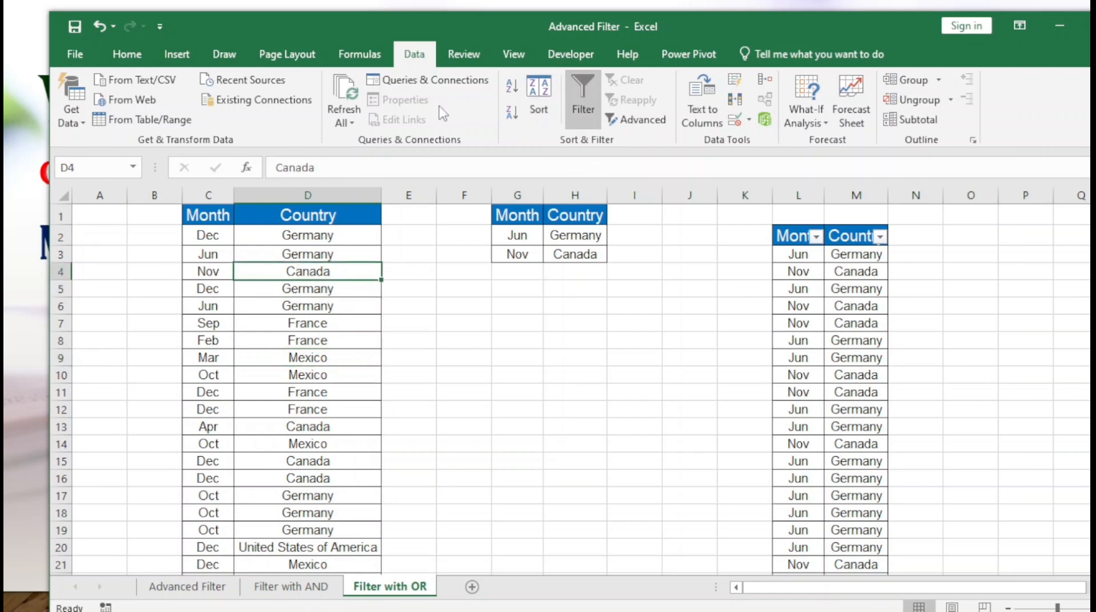
- Use Advanced Filter to copy only the unique records of L2:M30 to H8, with G6 as the criteria range
left_click(636, 119)
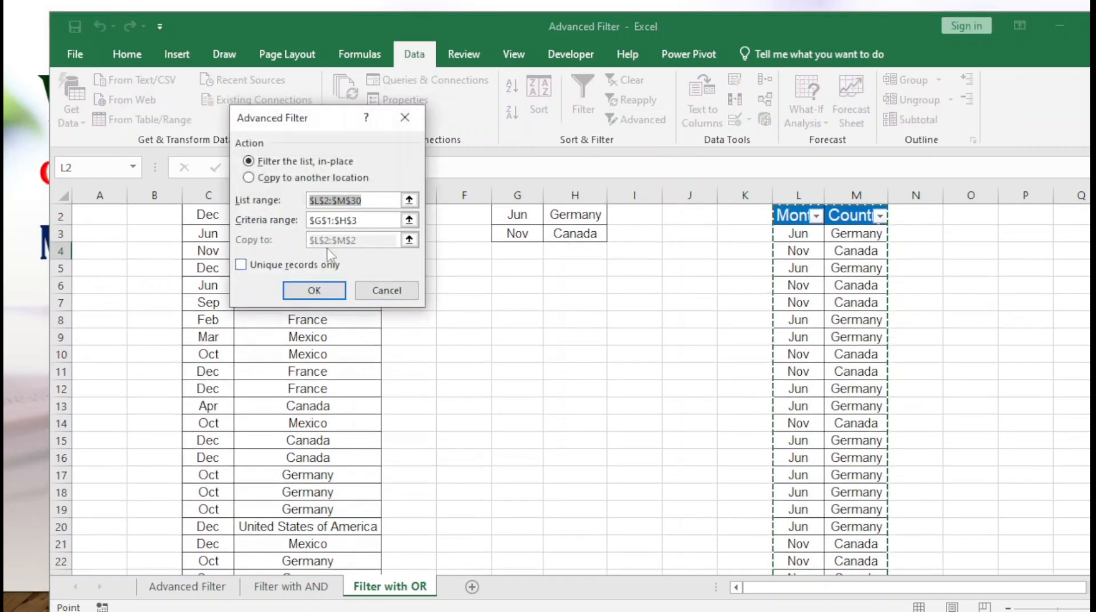
left_click(248, 177)
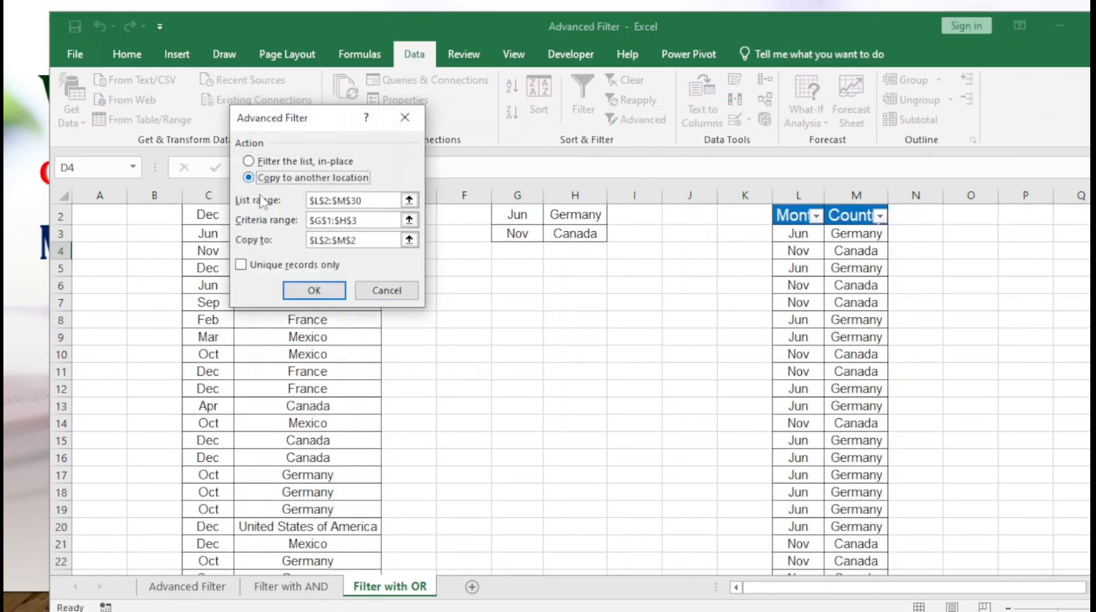
left_click(386, 222)
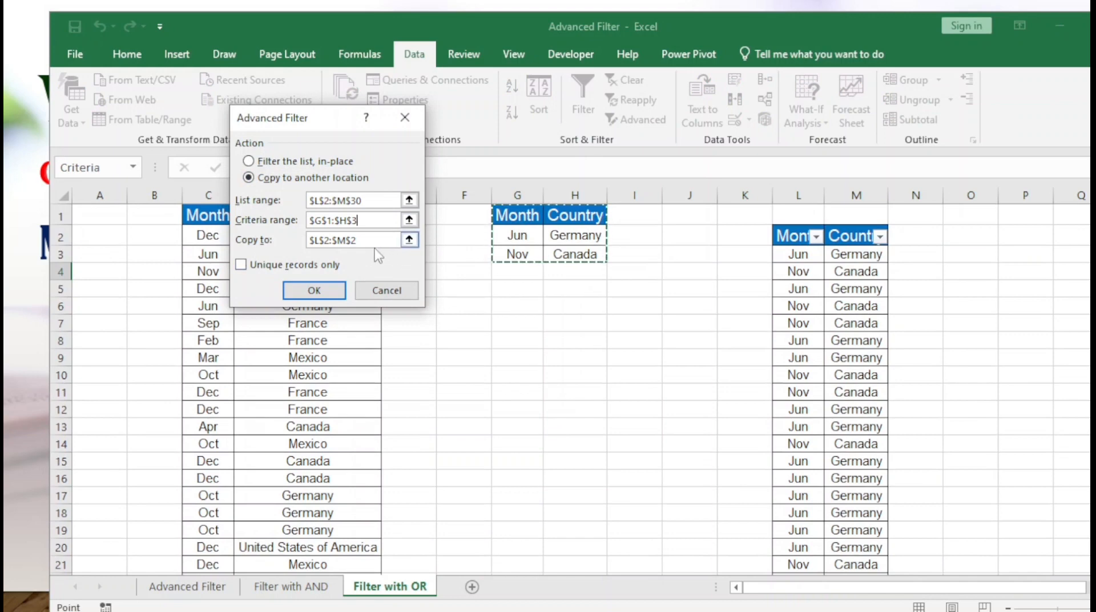
left_click(531, 303)
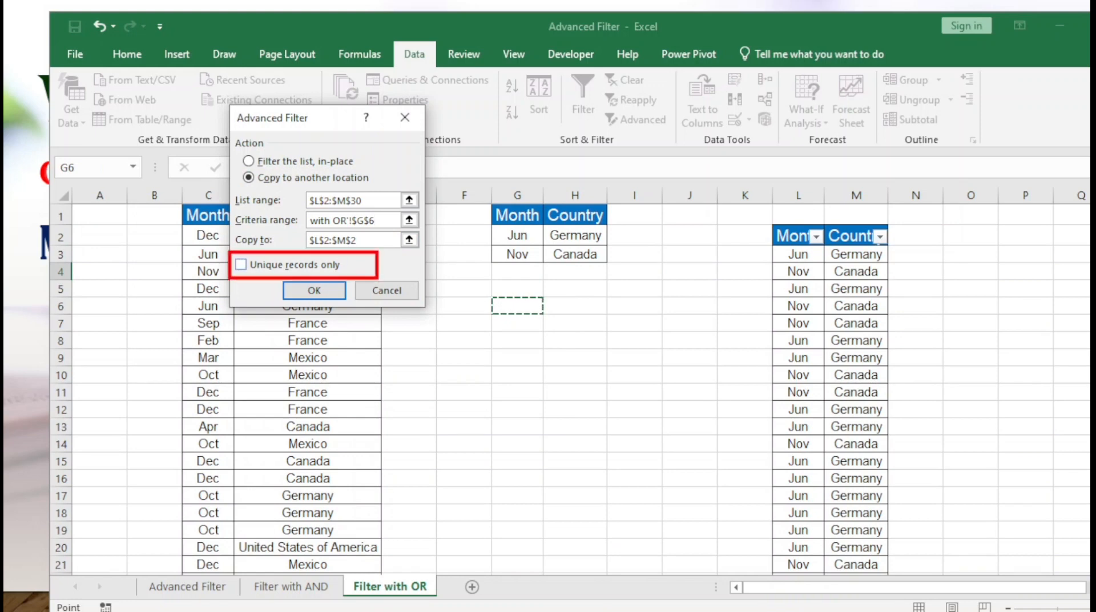
left_click(239, 264)
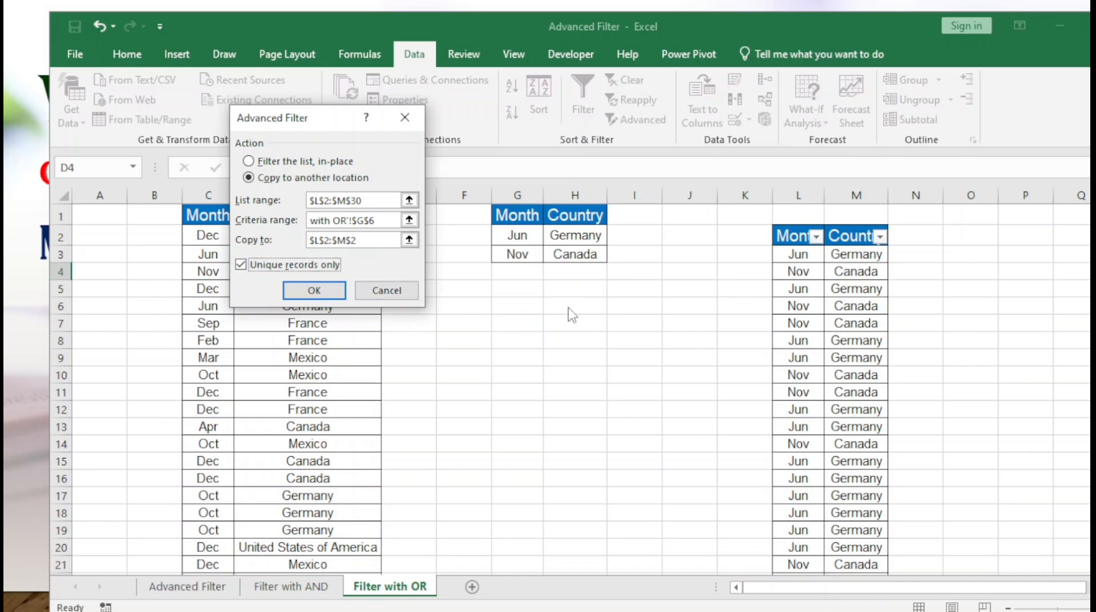
left_click(354, 240)
left_click(575, 341)
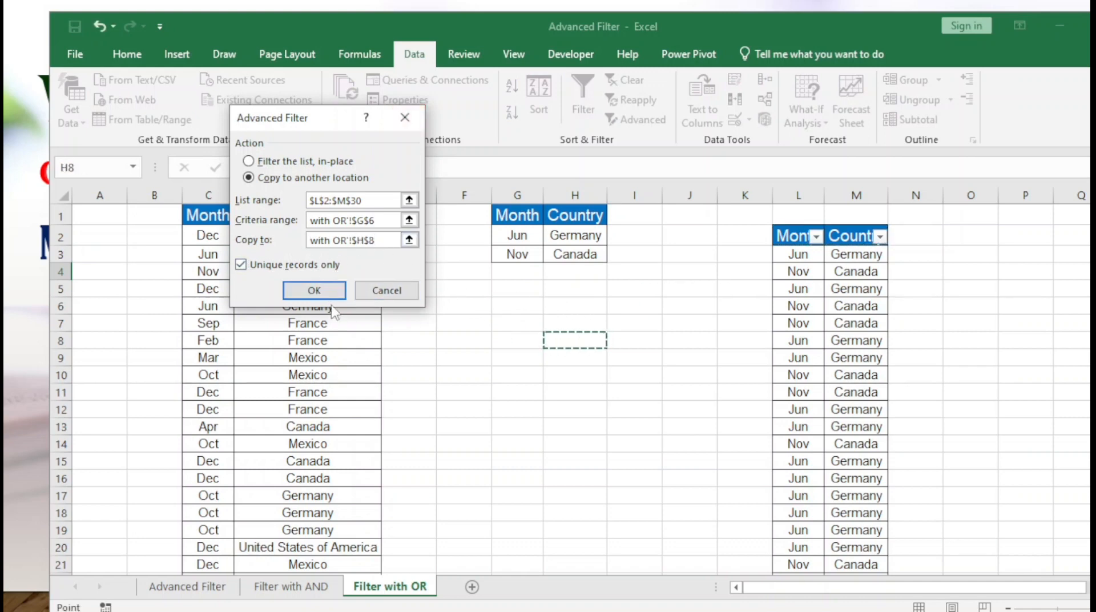
left_click(315, 291)
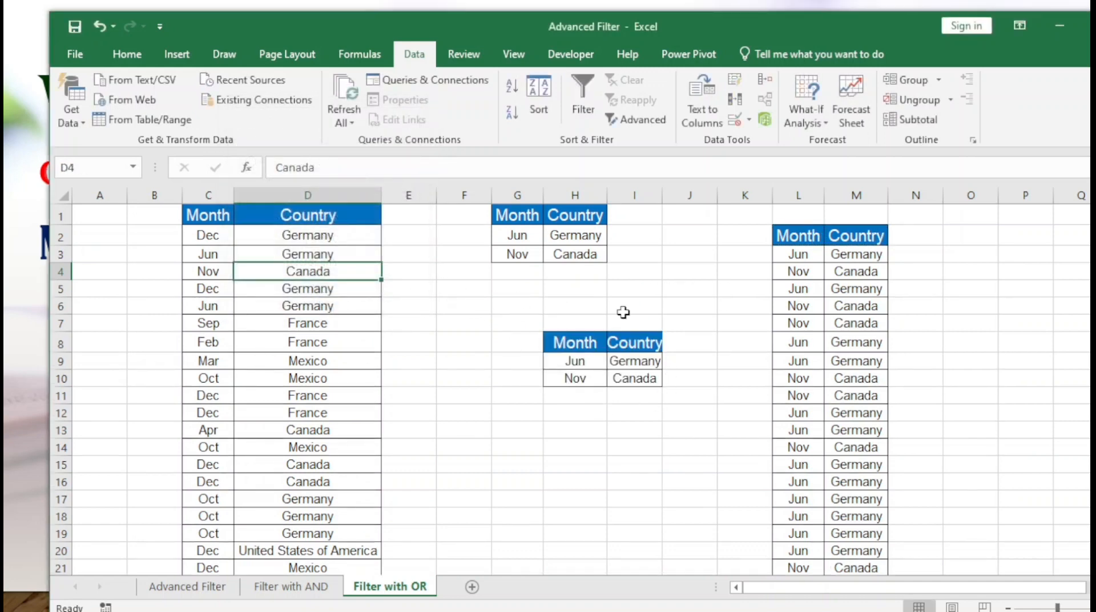
- Autofit column I of the unique records table and select the criteria values in G2:H3 for comparison
double_click(661, 186)
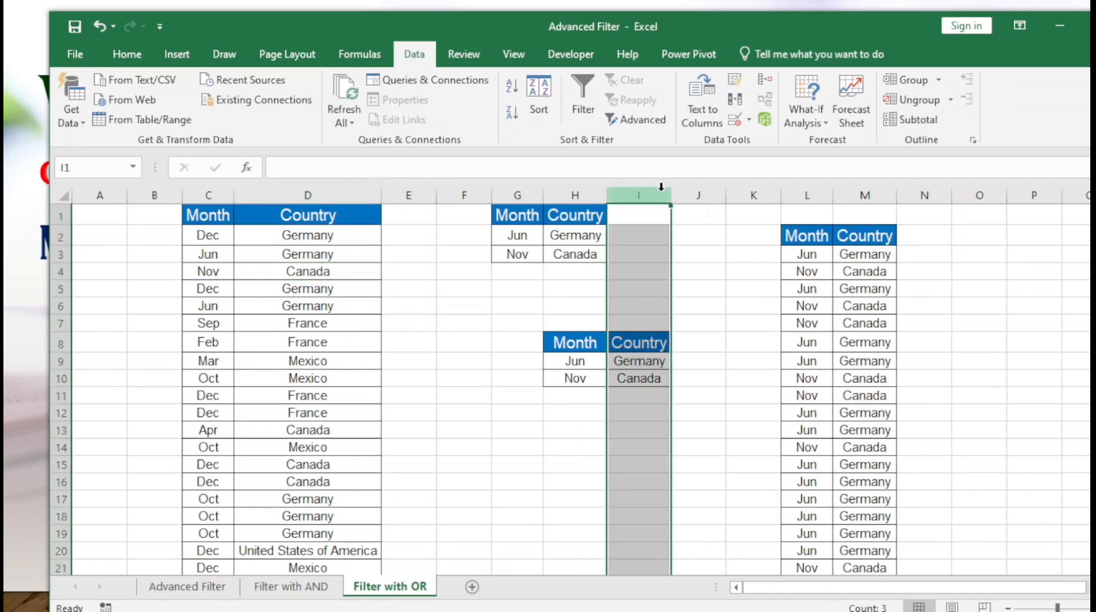
left_click(659, 321)
left_click(519, 231)
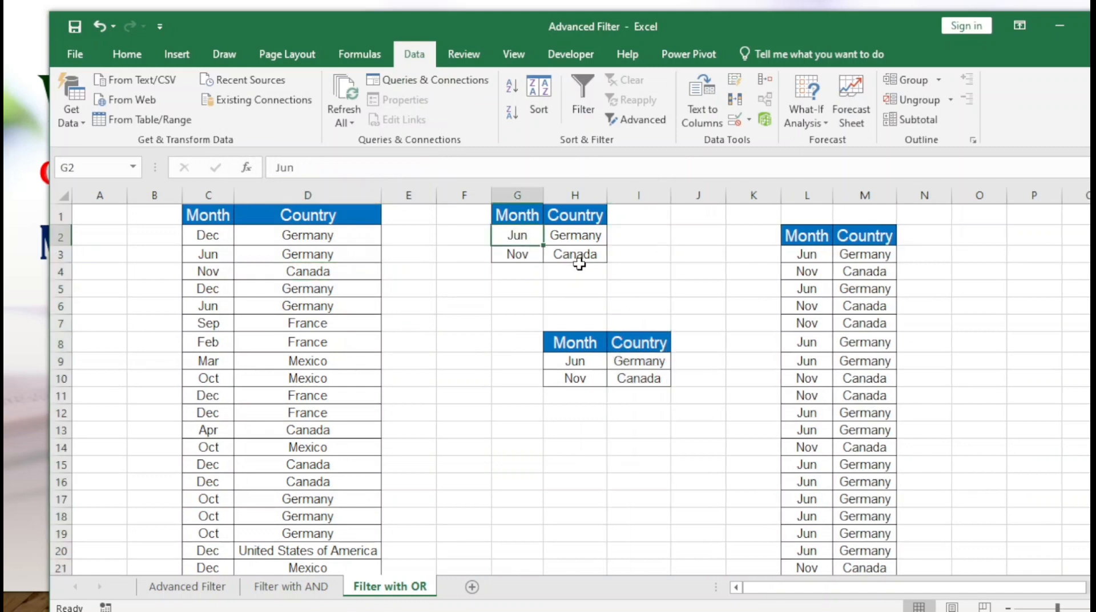
left_click(597, 261, "shift")
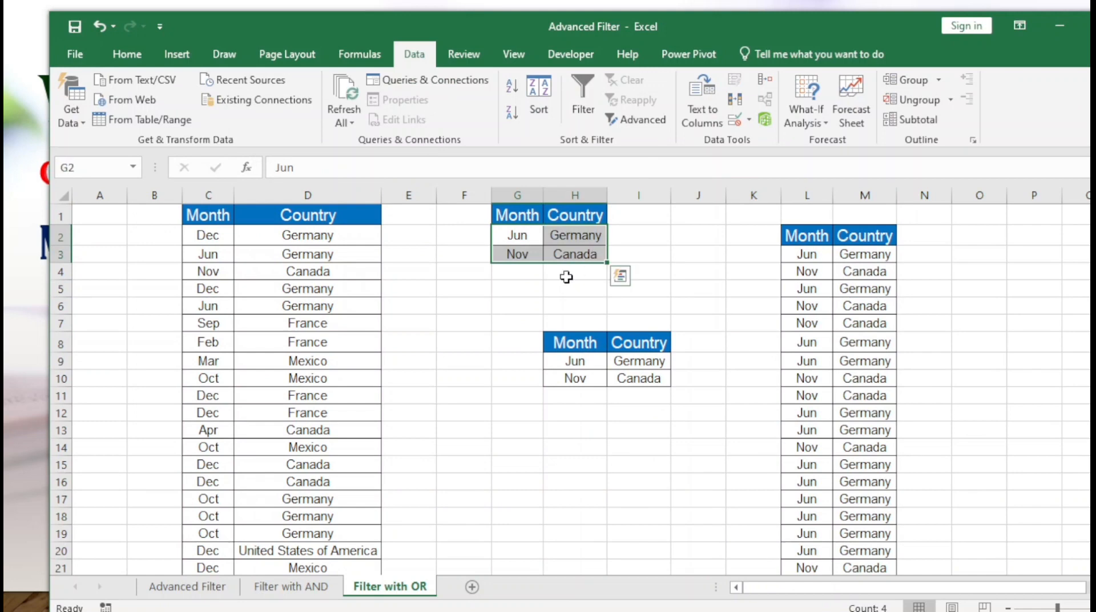
- Compare the unique Month and Country records in H9:I10 with the OR criteria in G2:H3 and the source list
left_click(637, 363)
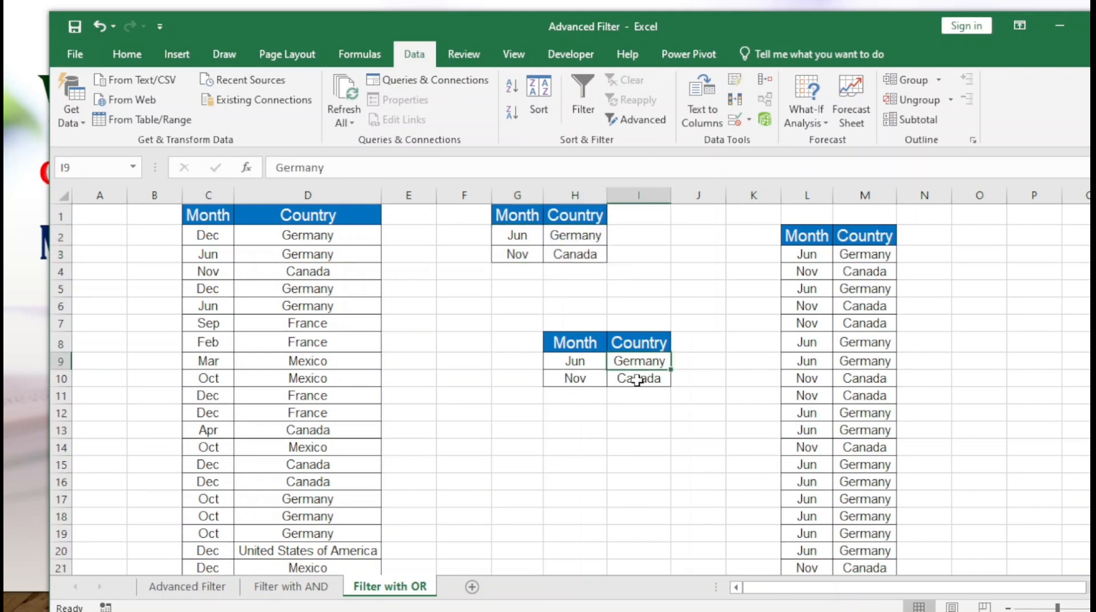
left_click(565, 361)
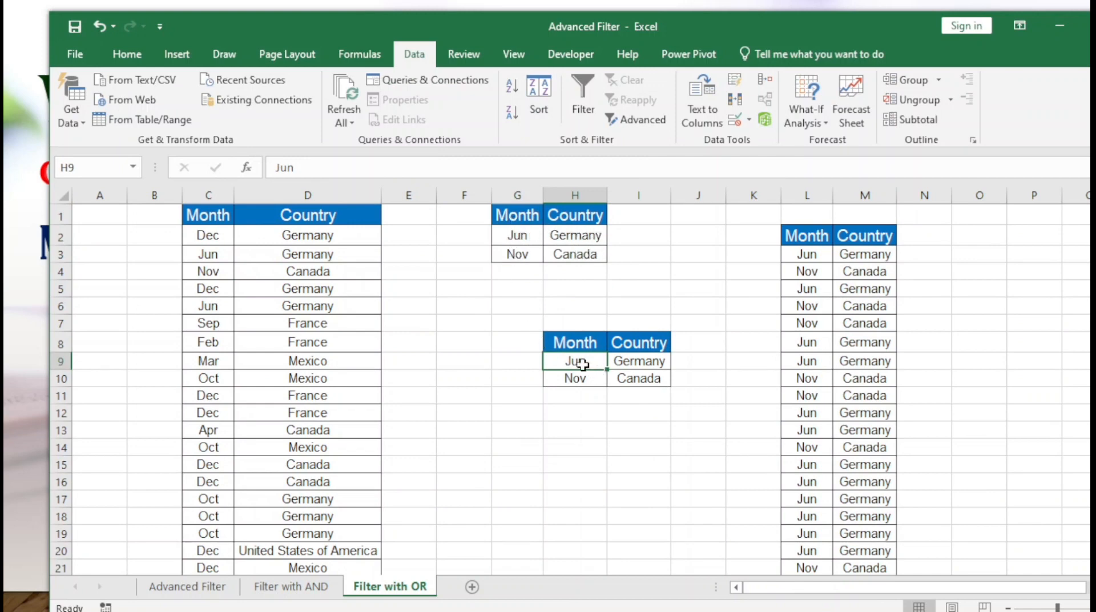
left_click(506, 254)
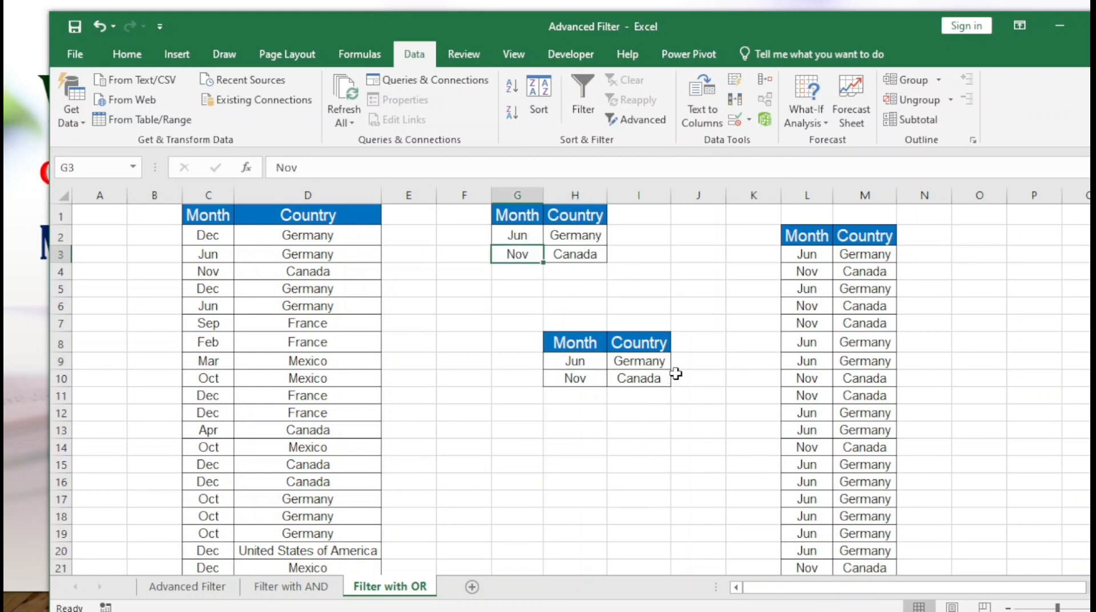
left_click(637, 377)
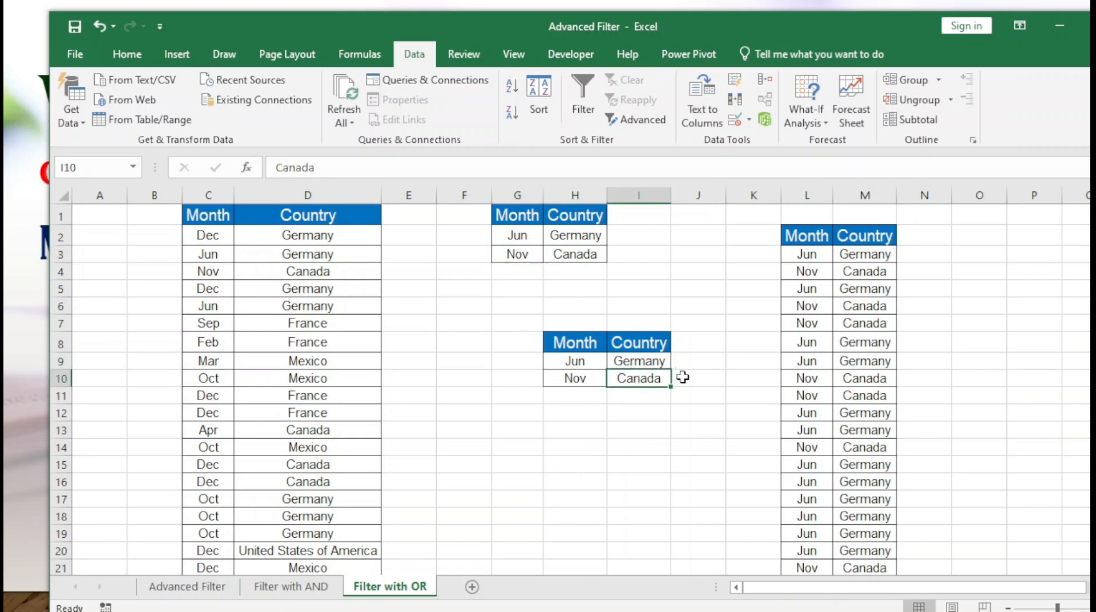
left_click(306, 320)
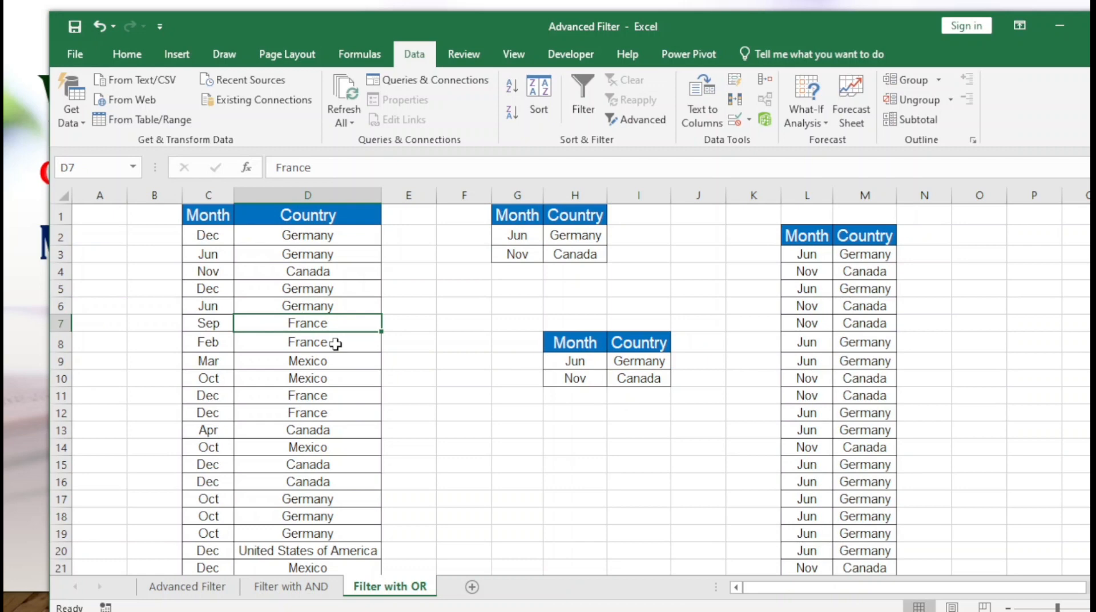
- Review the Filter with AND sheet and the source data, criteria and extracted table on the Advanced Filter sheet
left_click(317, 588)
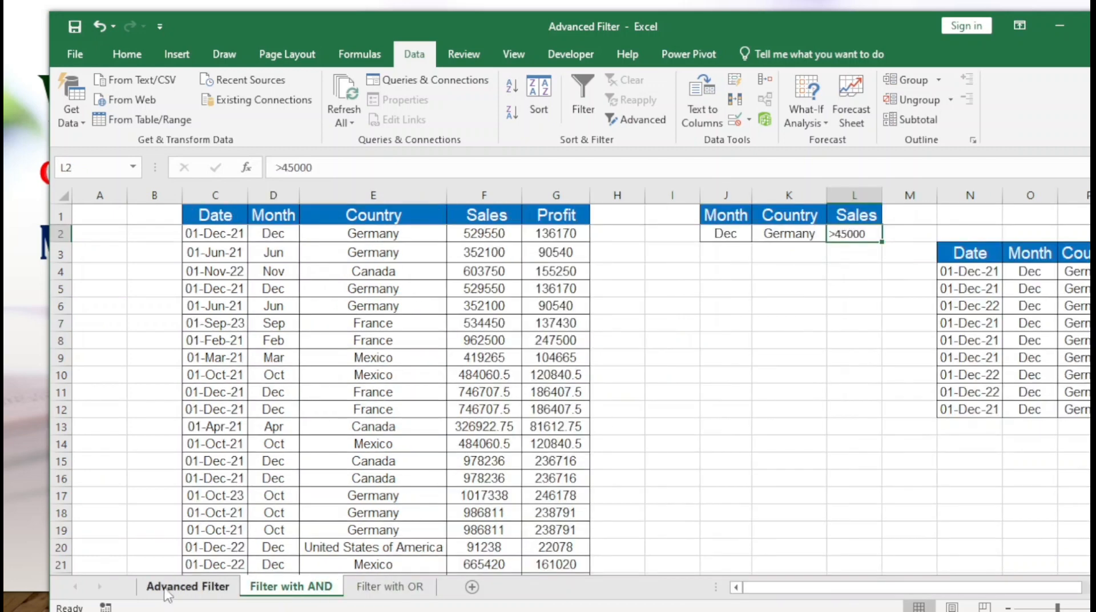
left_click(196, 588)
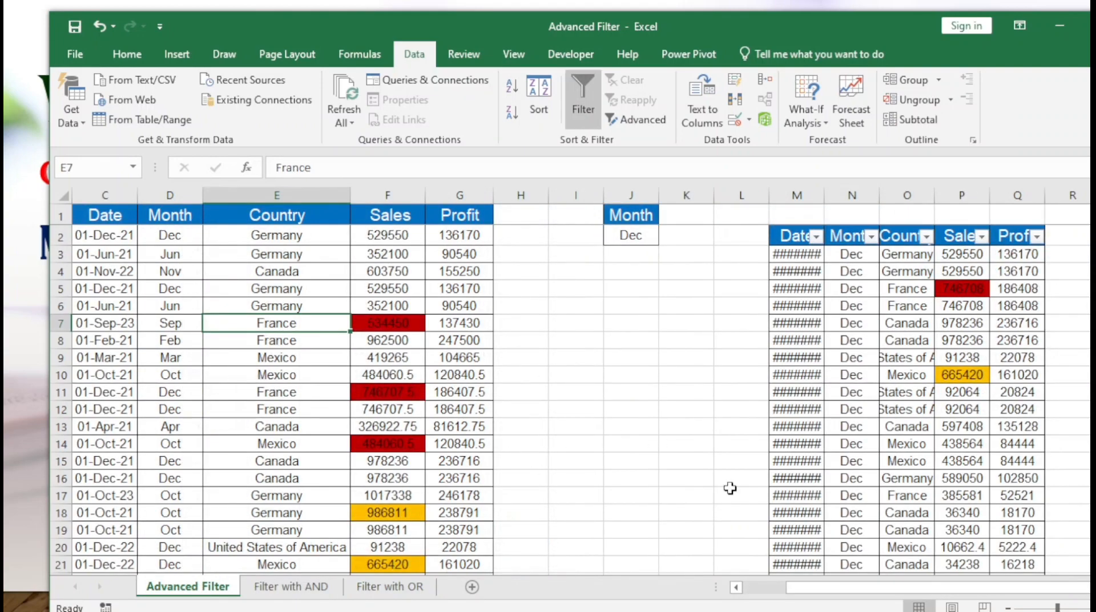
left_click_drag(835, 600, 791, 600)
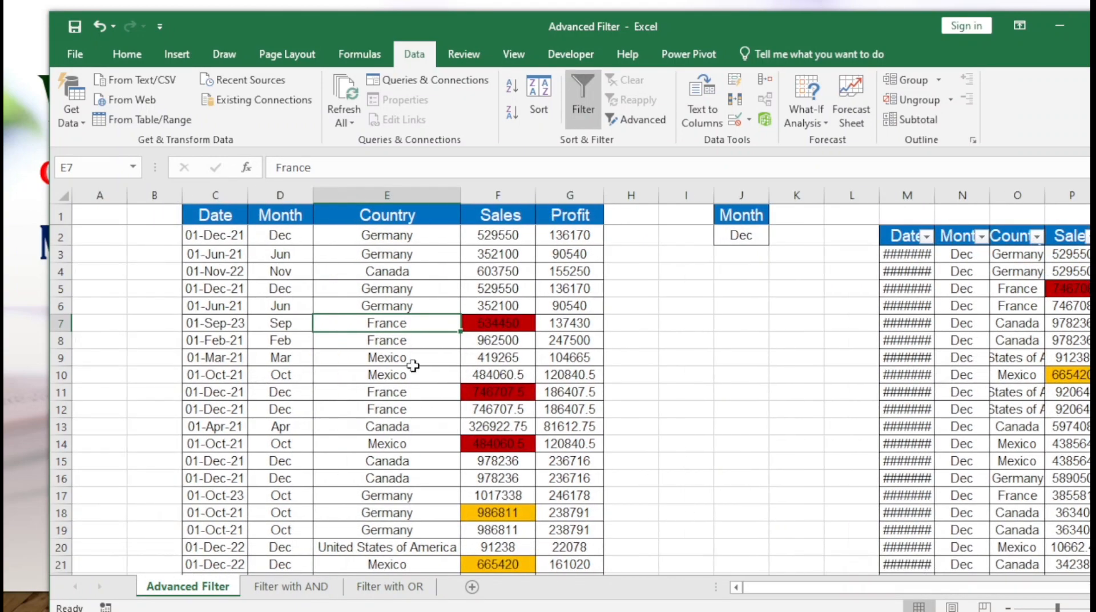